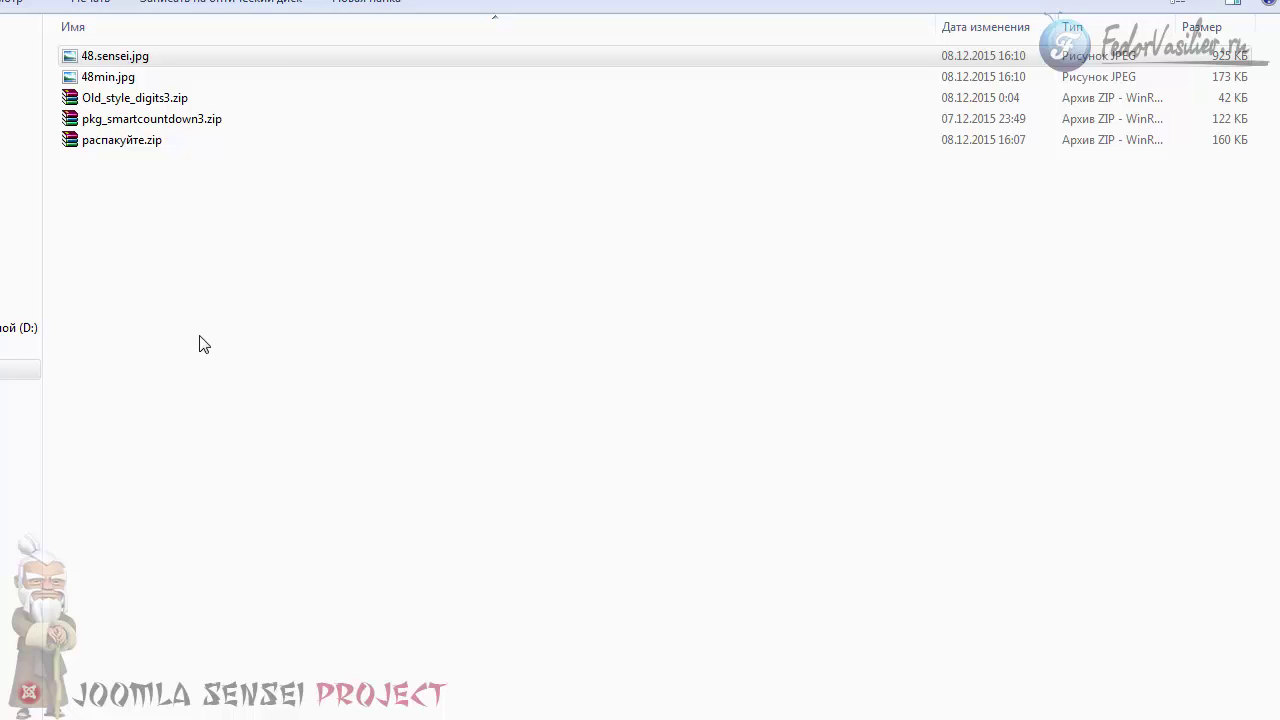
click(90, 148)
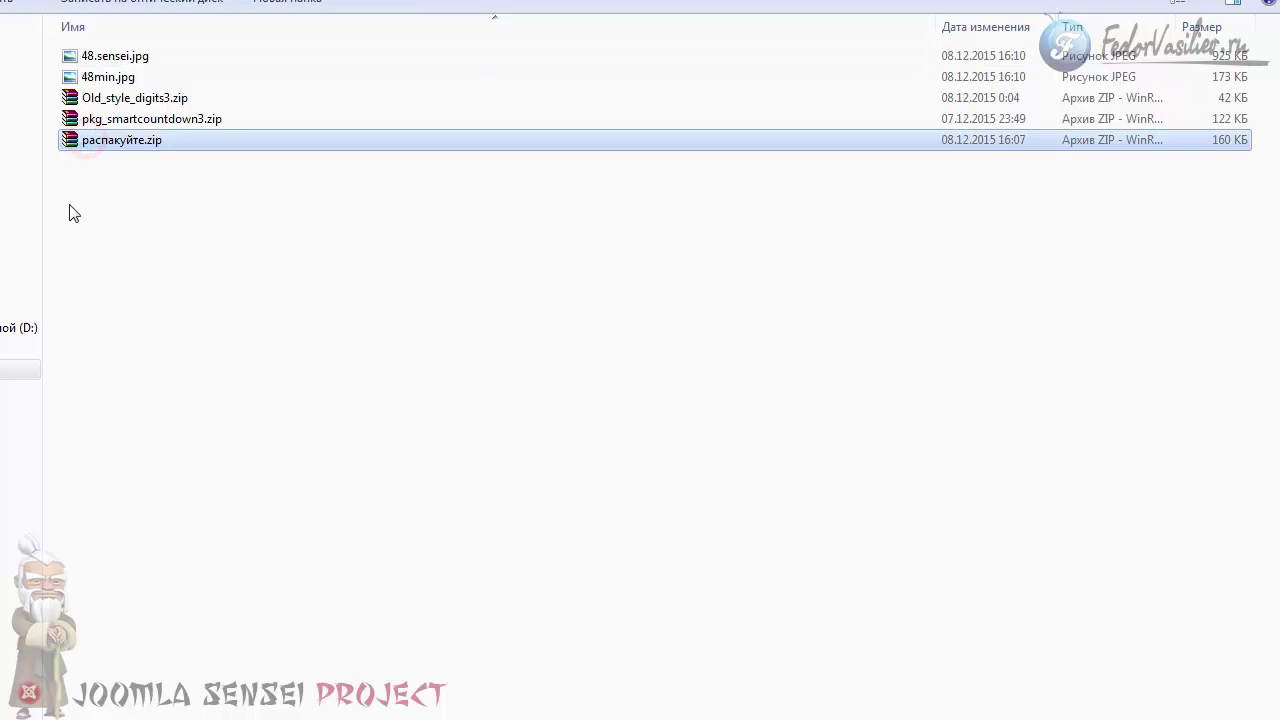
click(110, 119)
click(101, 100)
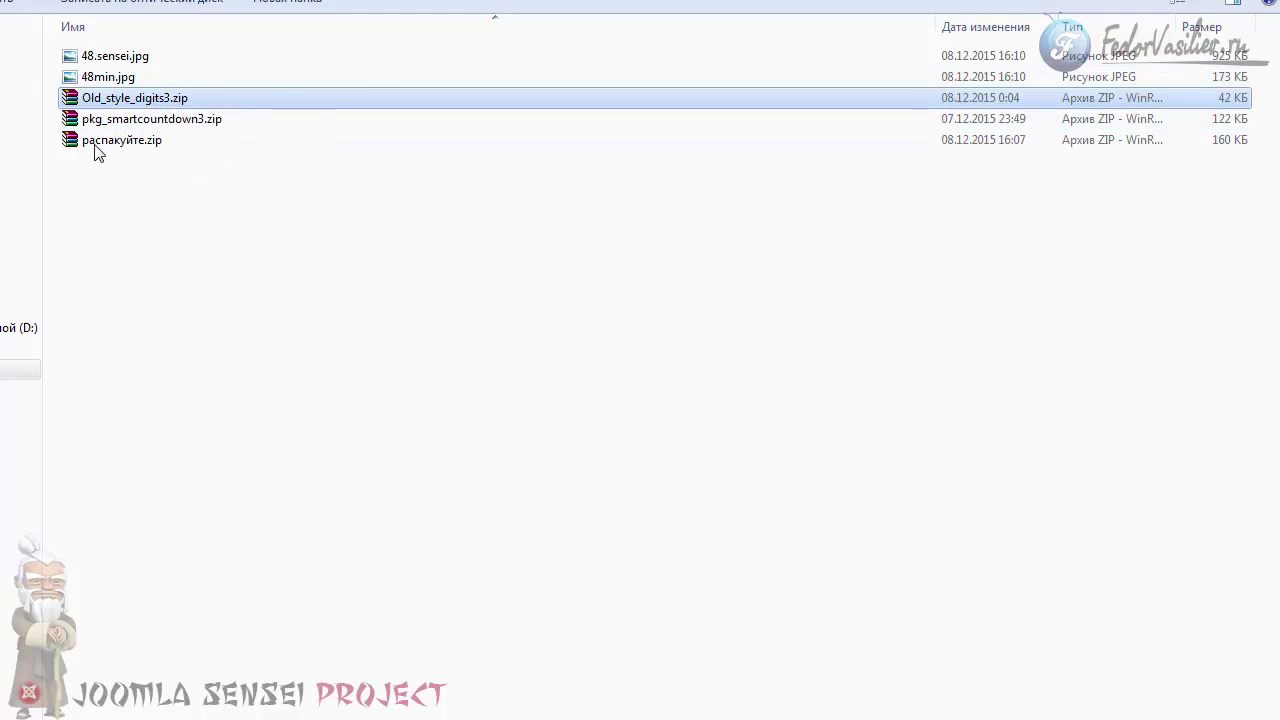
click(107, 119)
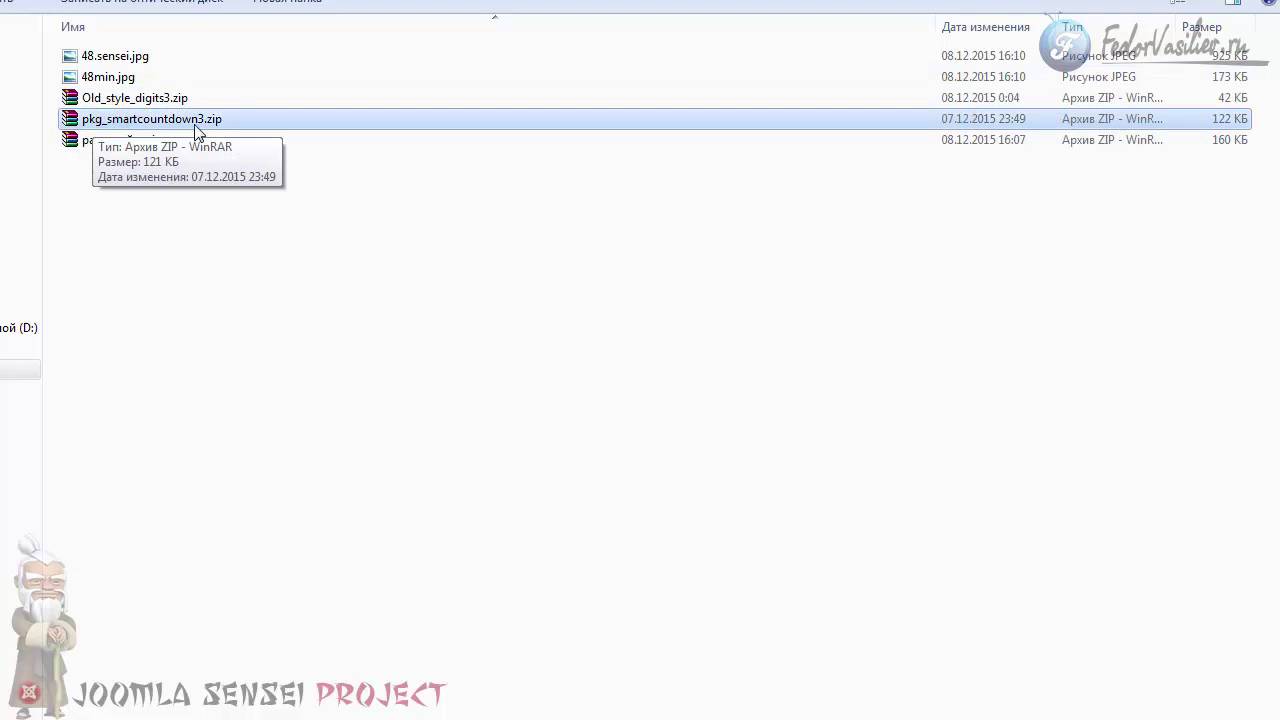
Switch to the Joomla extension installer in the browser, then upload and install the package pkg_smartcountdown3.zip.
key(alt+Tab)
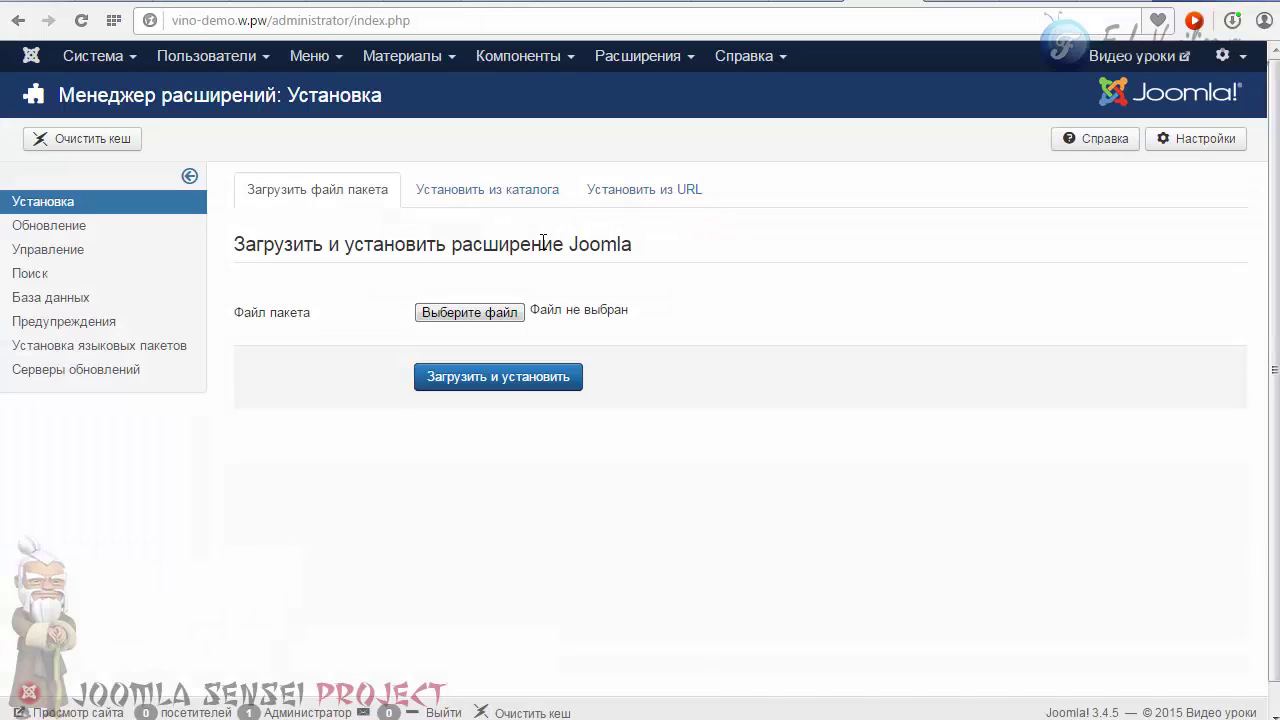
click(465, 312)
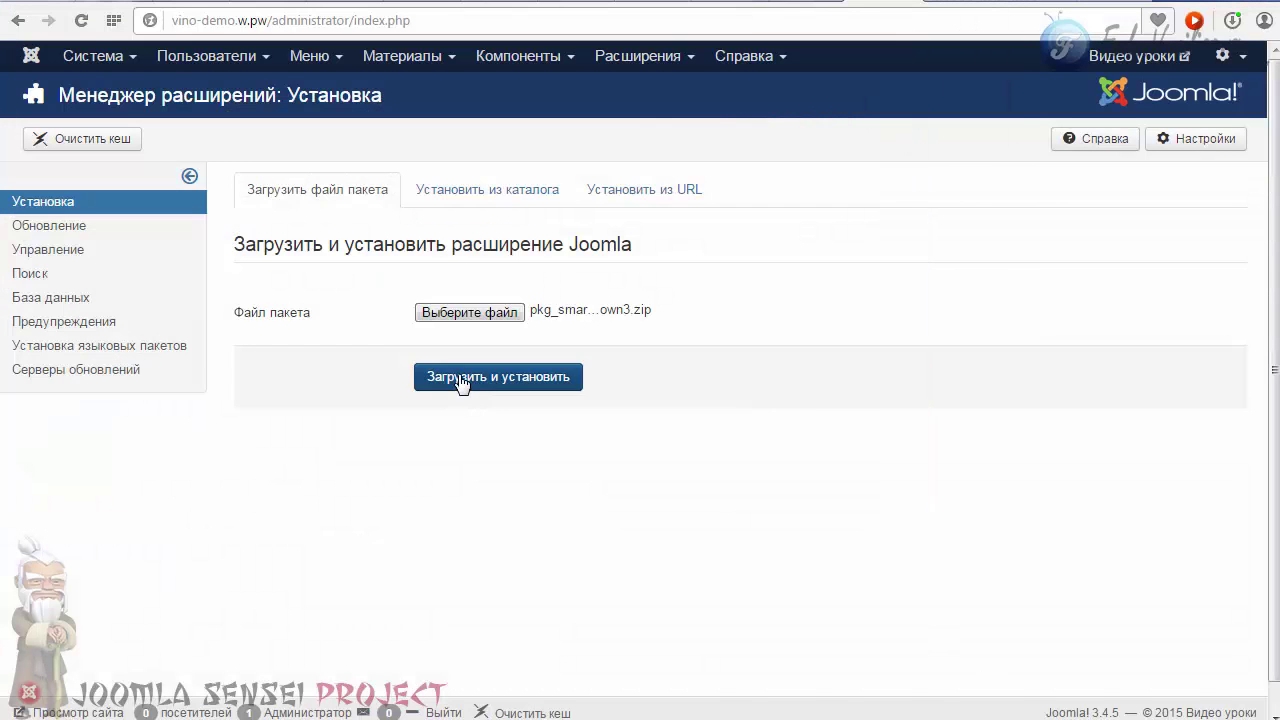
click(460, 378)
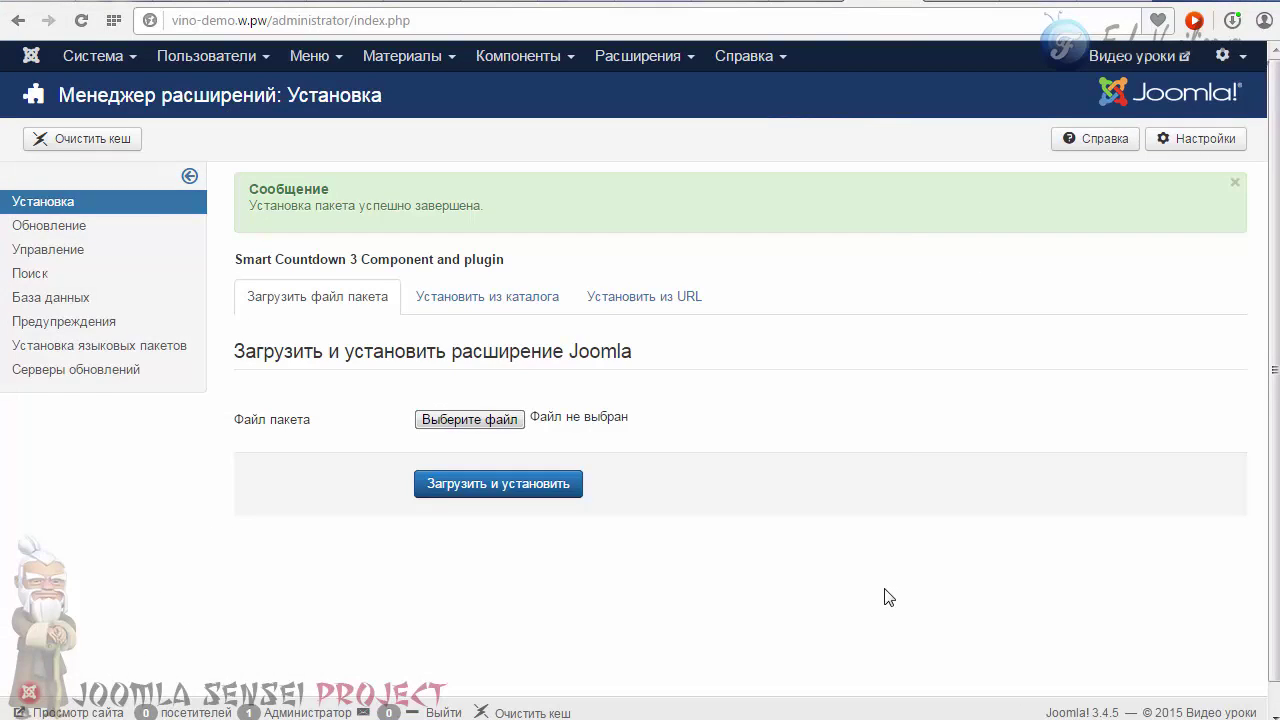
Open the Smart Countdown 3 module from the Module Manager and set its state to Опубликовано.
click(627, 60)
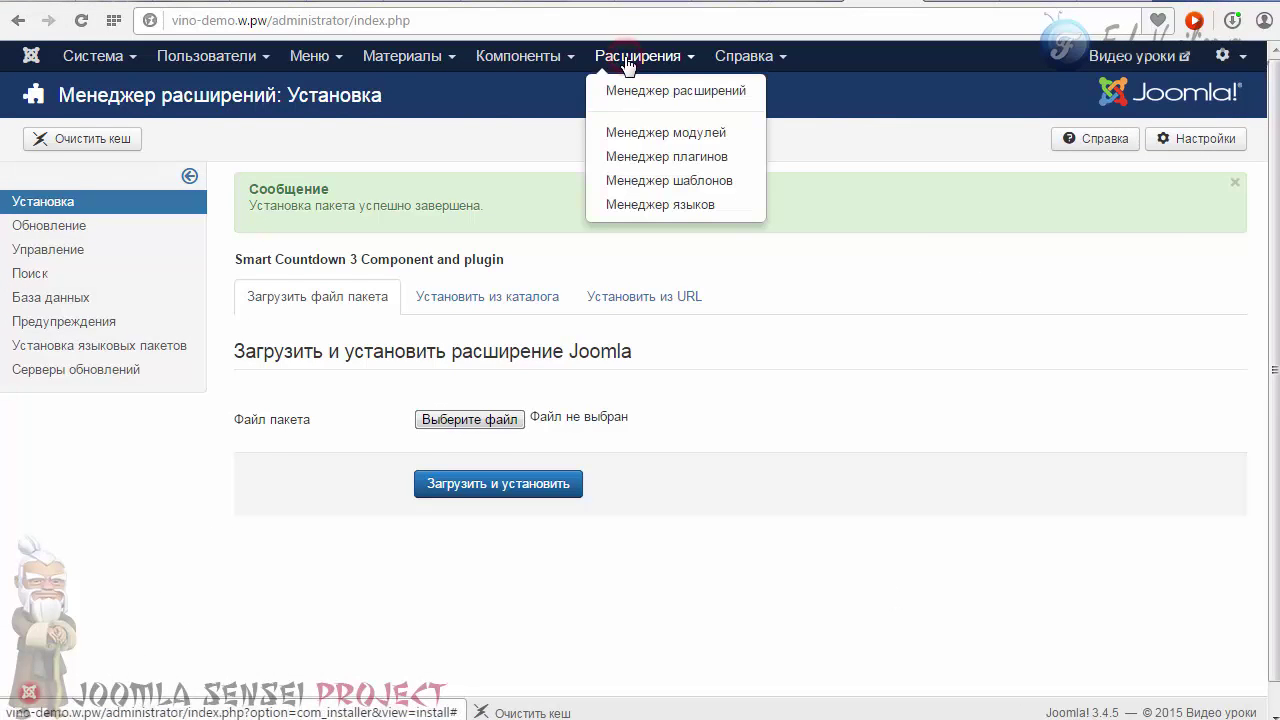
click(650, 155)
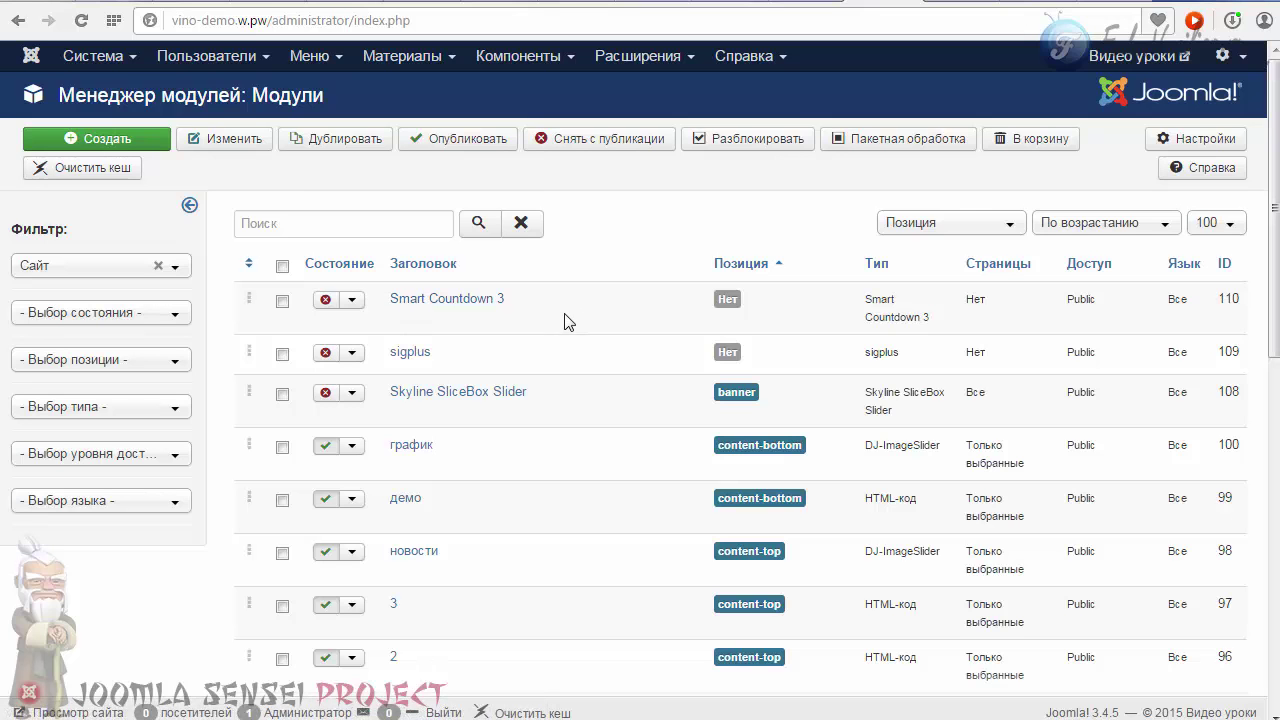
click(430, 300)
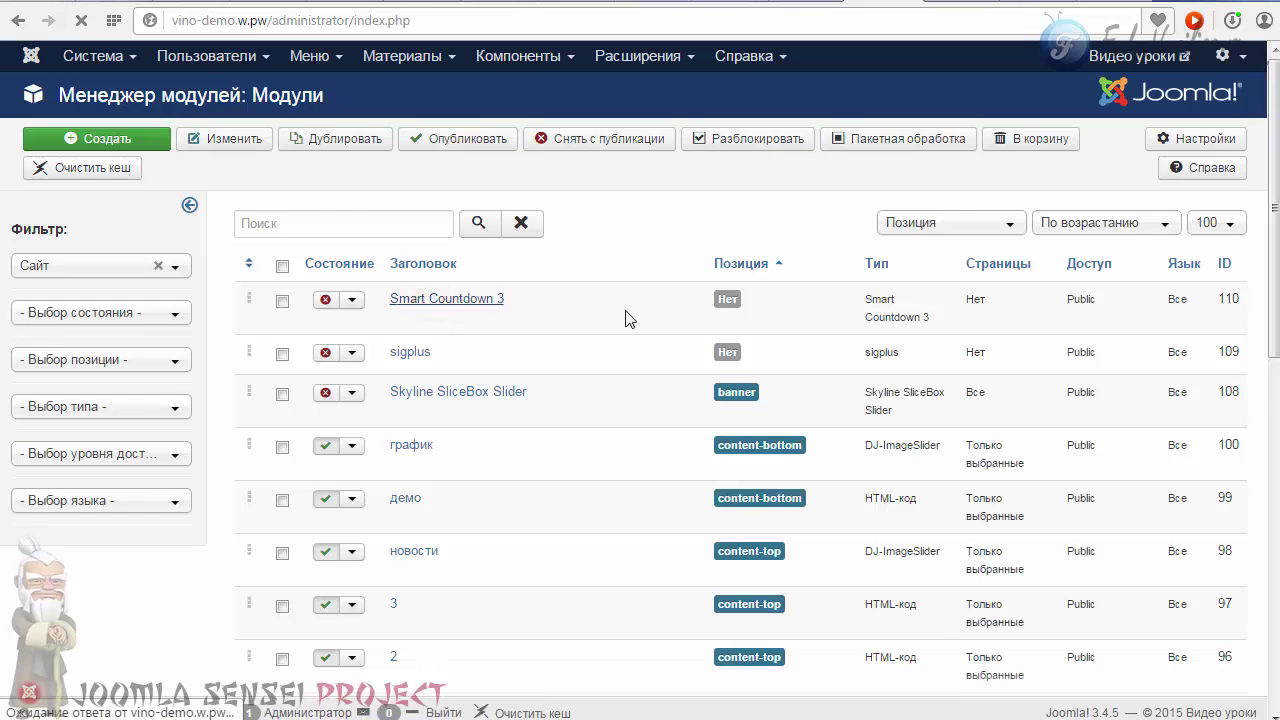
click(1000, 449)
click(975, 471)
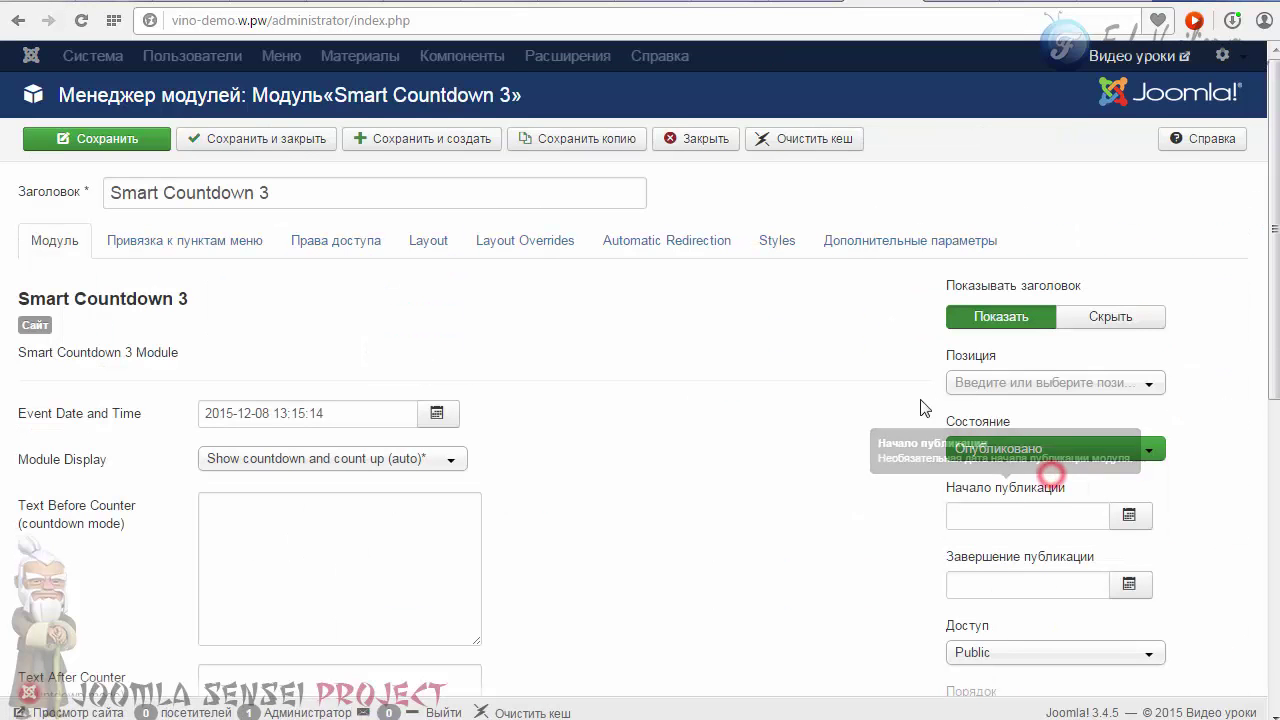
Hide the module's title and assign the module to the Banner [banner] position.
click(1096, 318)
click(1150, 386)
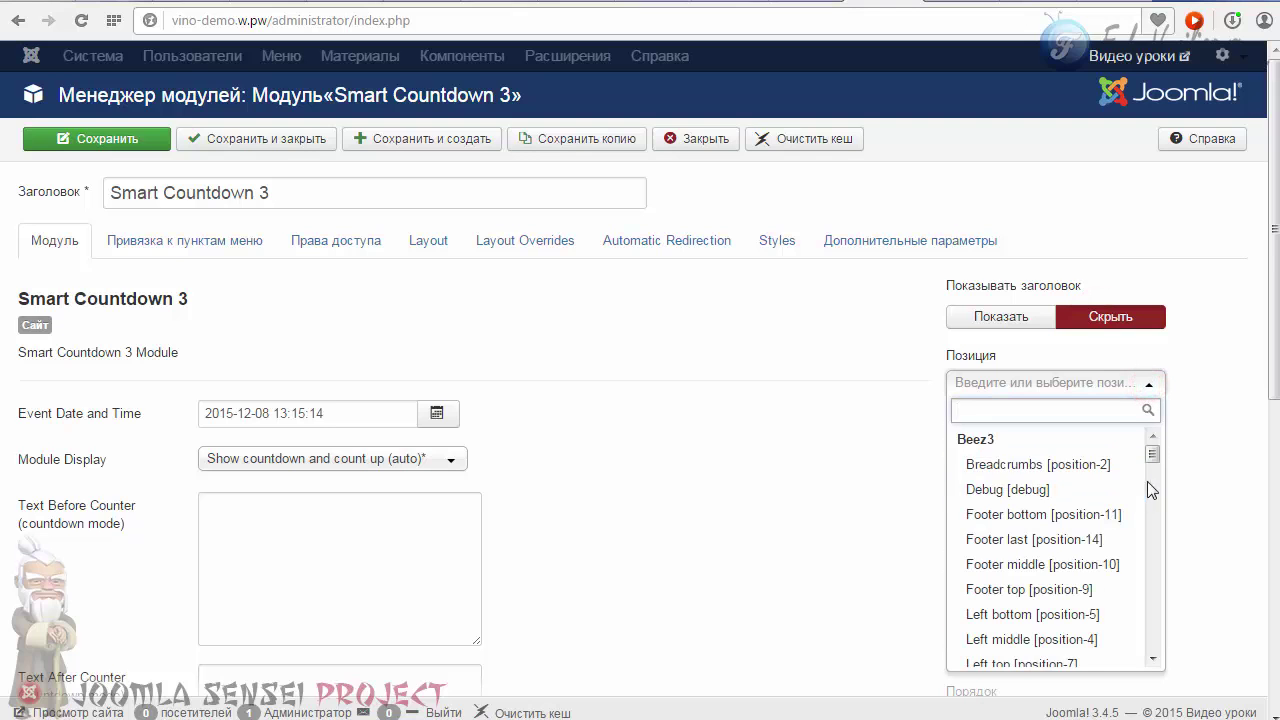
drag(1155, 458, 1138, 550)
click(90, 580)
Set the module's Event Date and Time to 31 December 2015 using the calendar.
scroll(90, 380, down, 2)
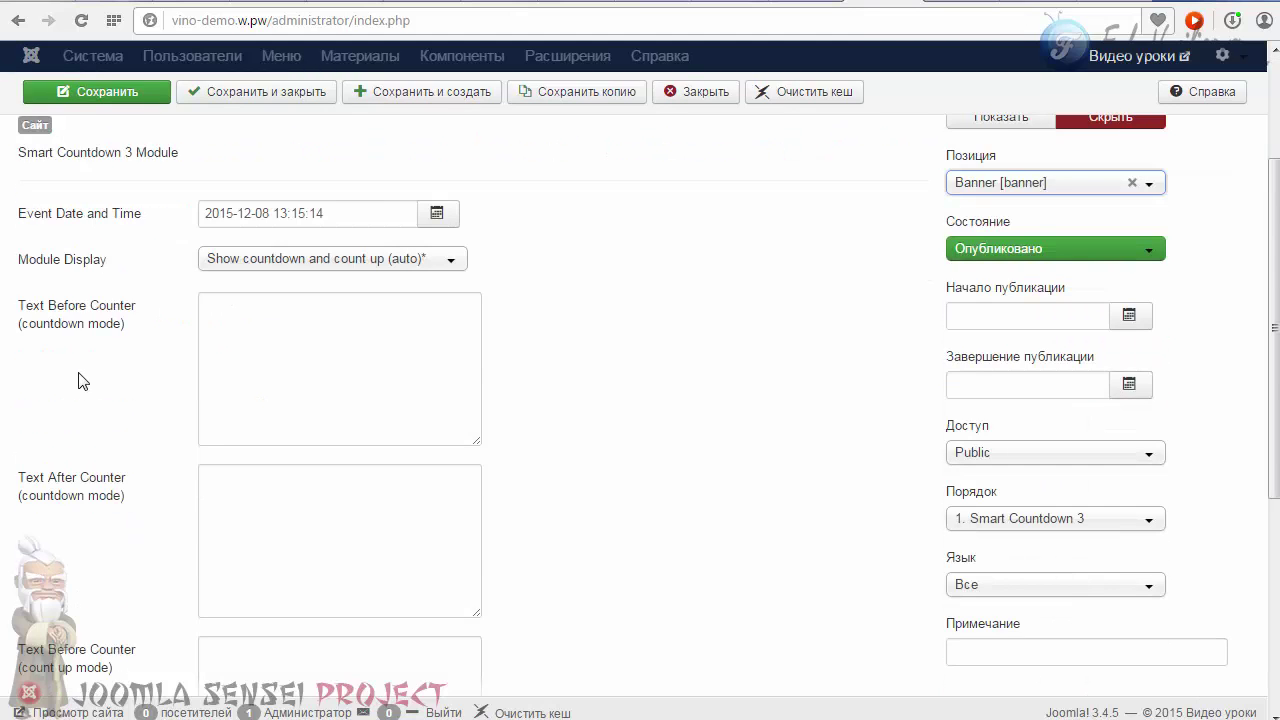
scroll(134, 343, down, 3)
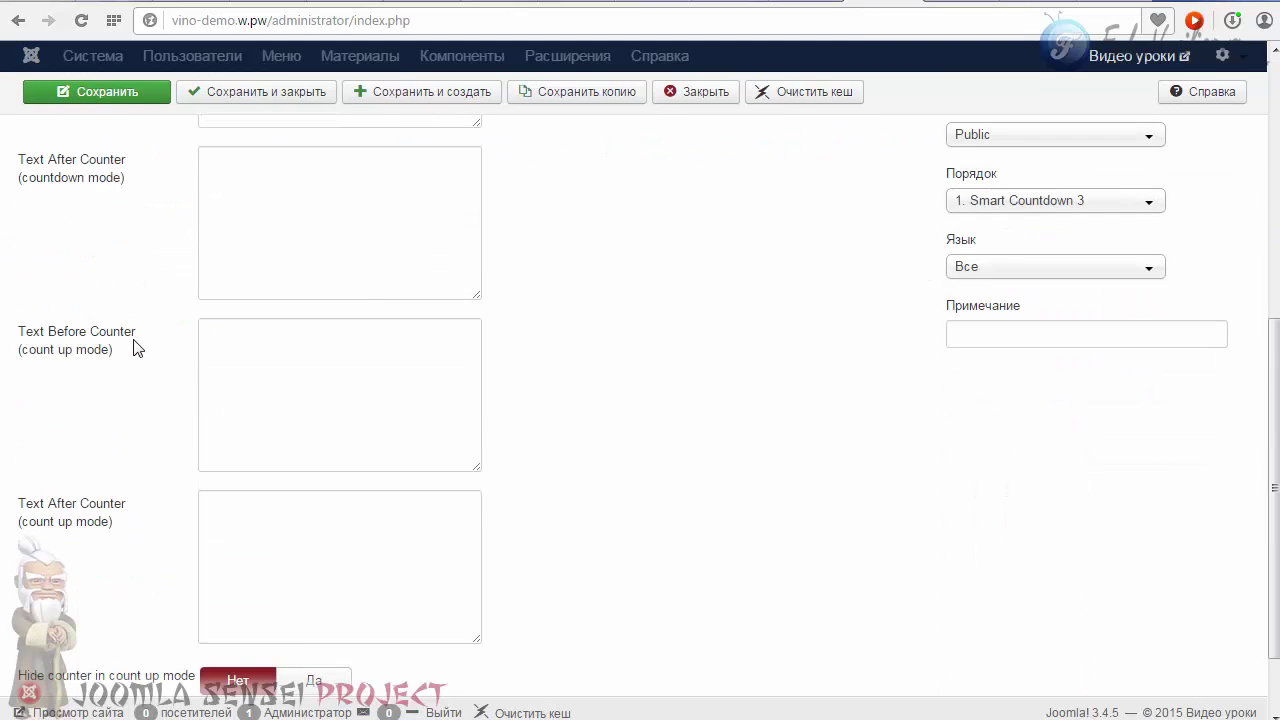
scroll(134, 343, down, 1)
scroll(655, 457, up, 3)
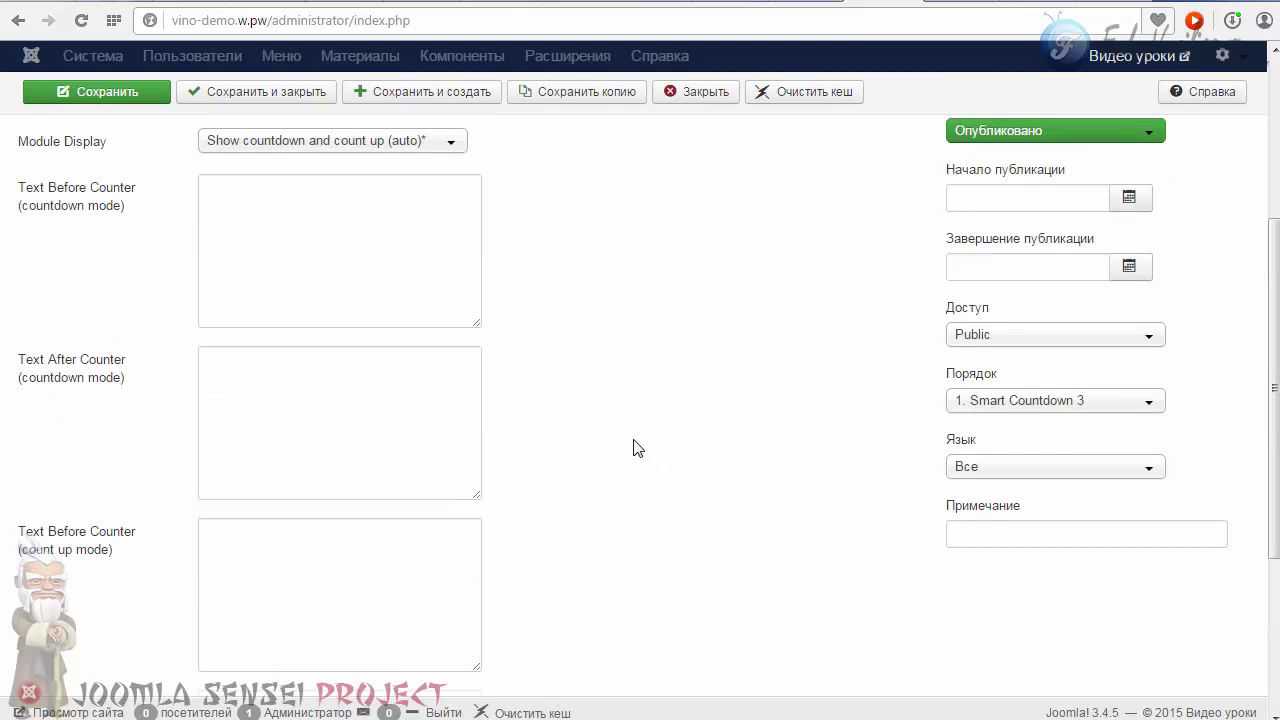
scroll(633, 448, up, 3)
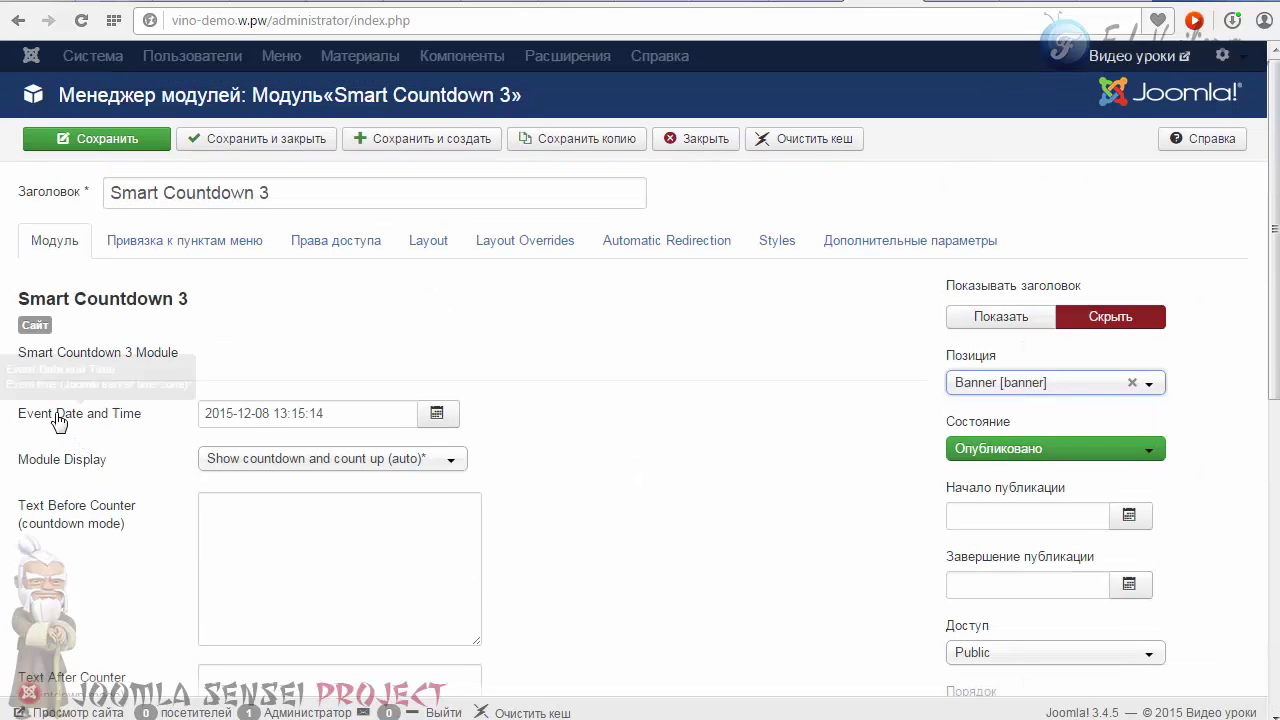
click(436, 416)
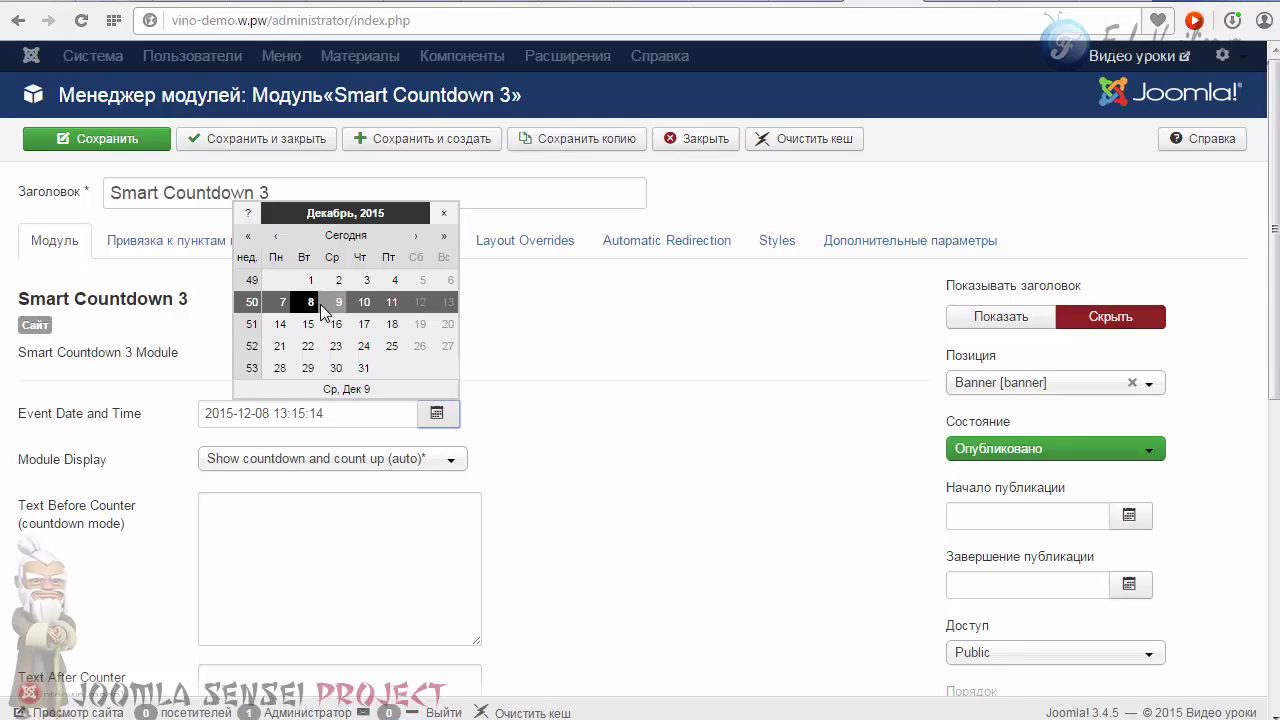
click(364, 367)
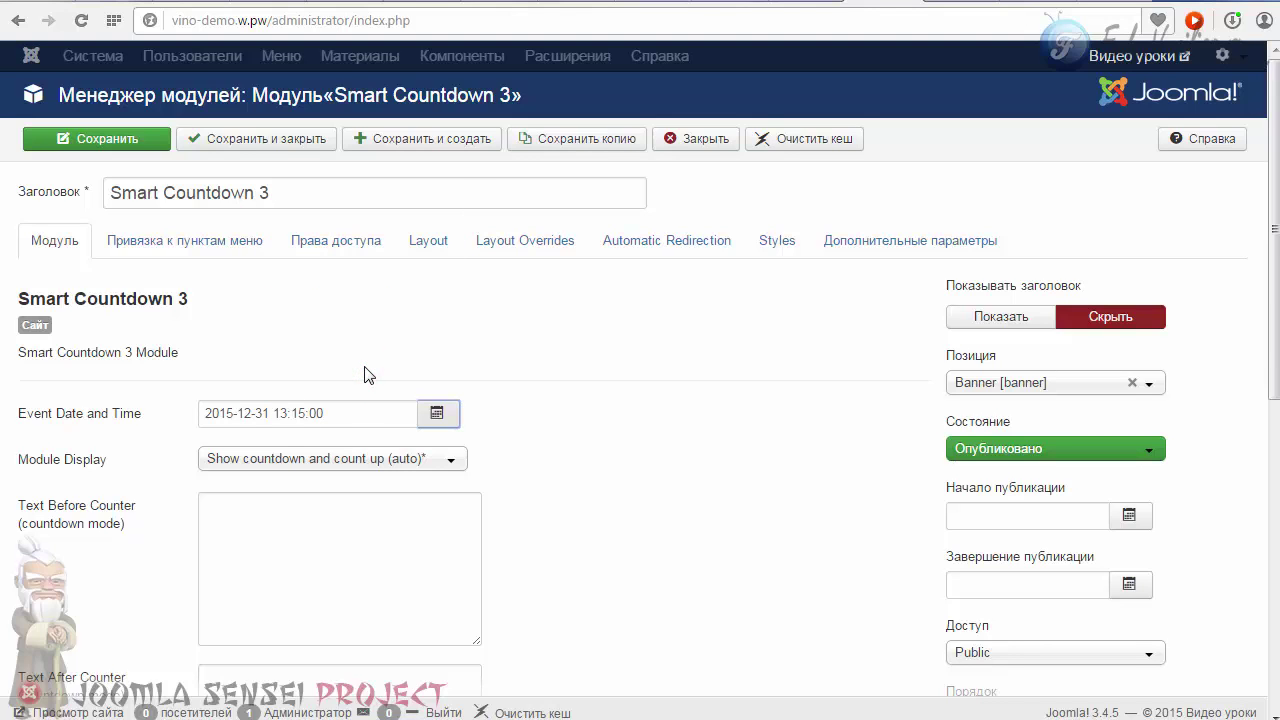
click(283, 414)
double_click(283, 414)
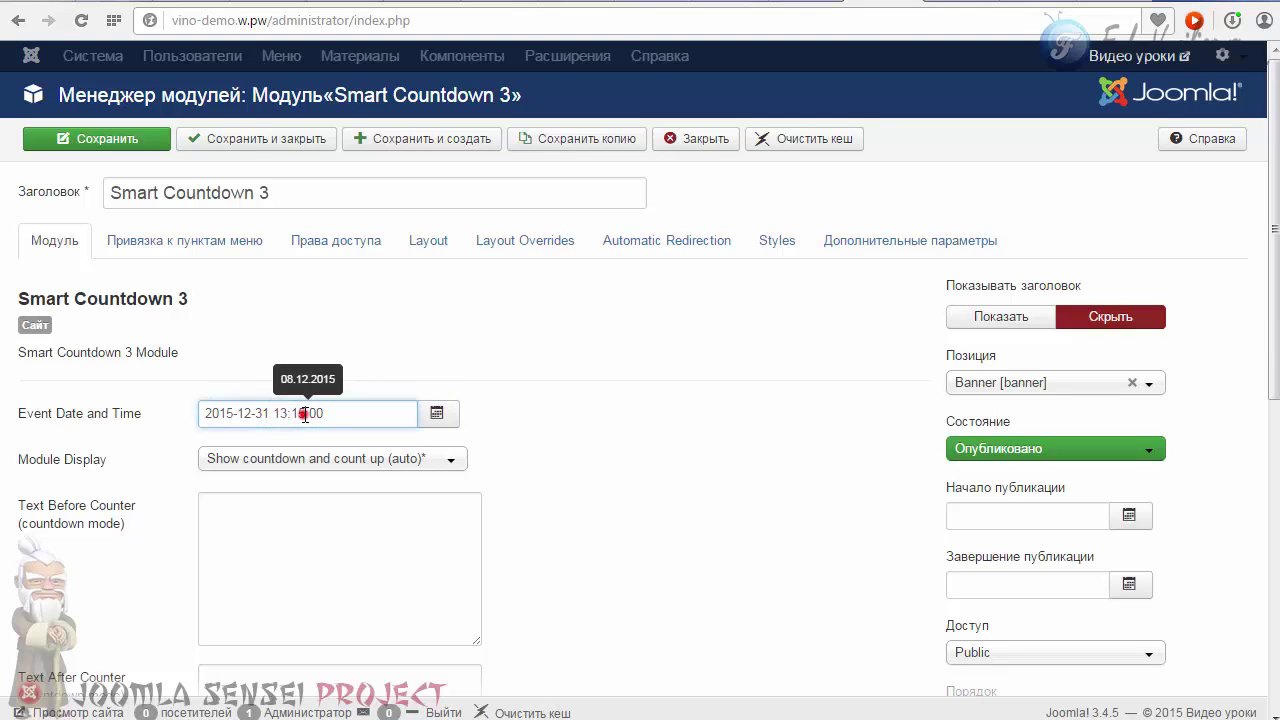
drag(268, 413, 212, 413)
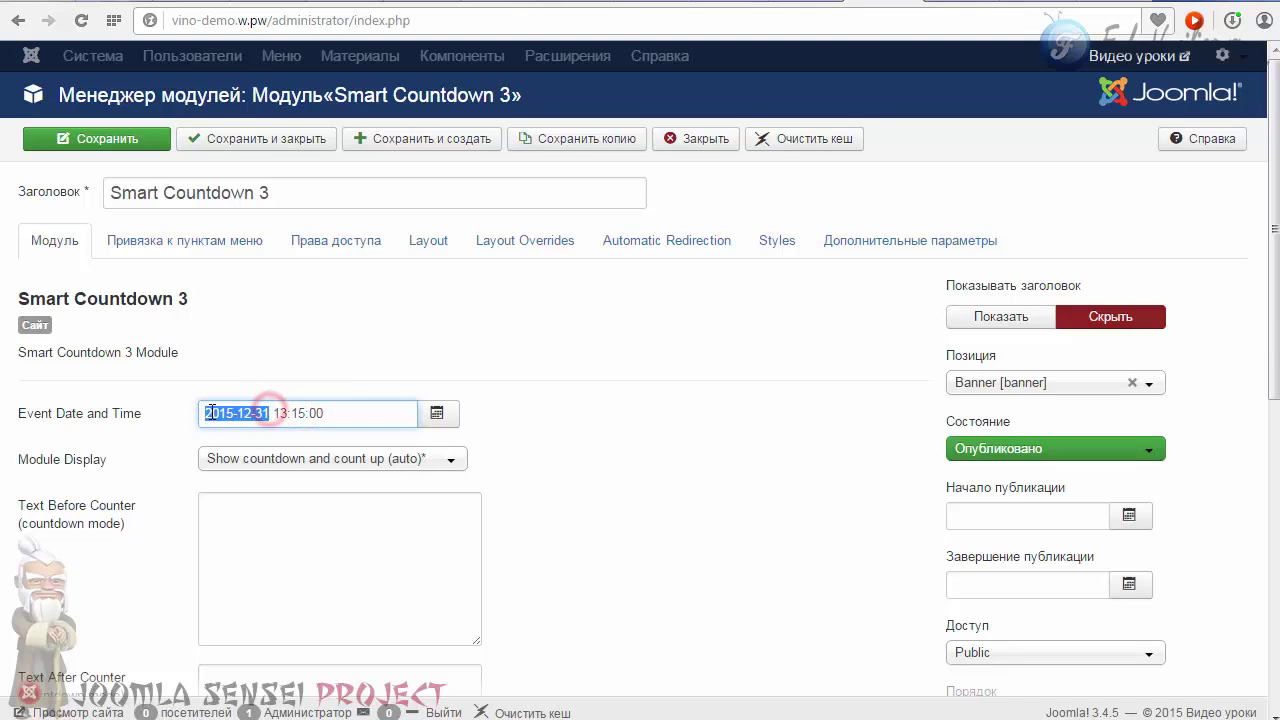
double_click(283, 413)
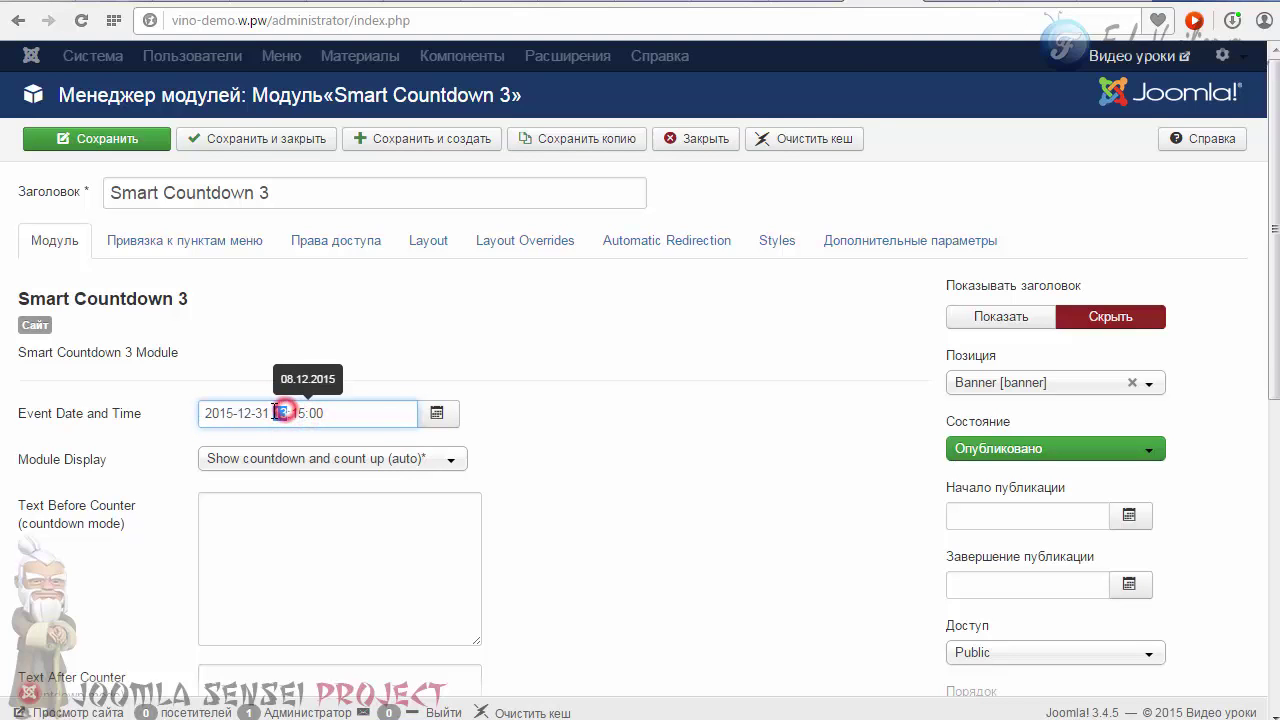
double_click(304, 413)
double_click(301, 413)
click(300, 413)
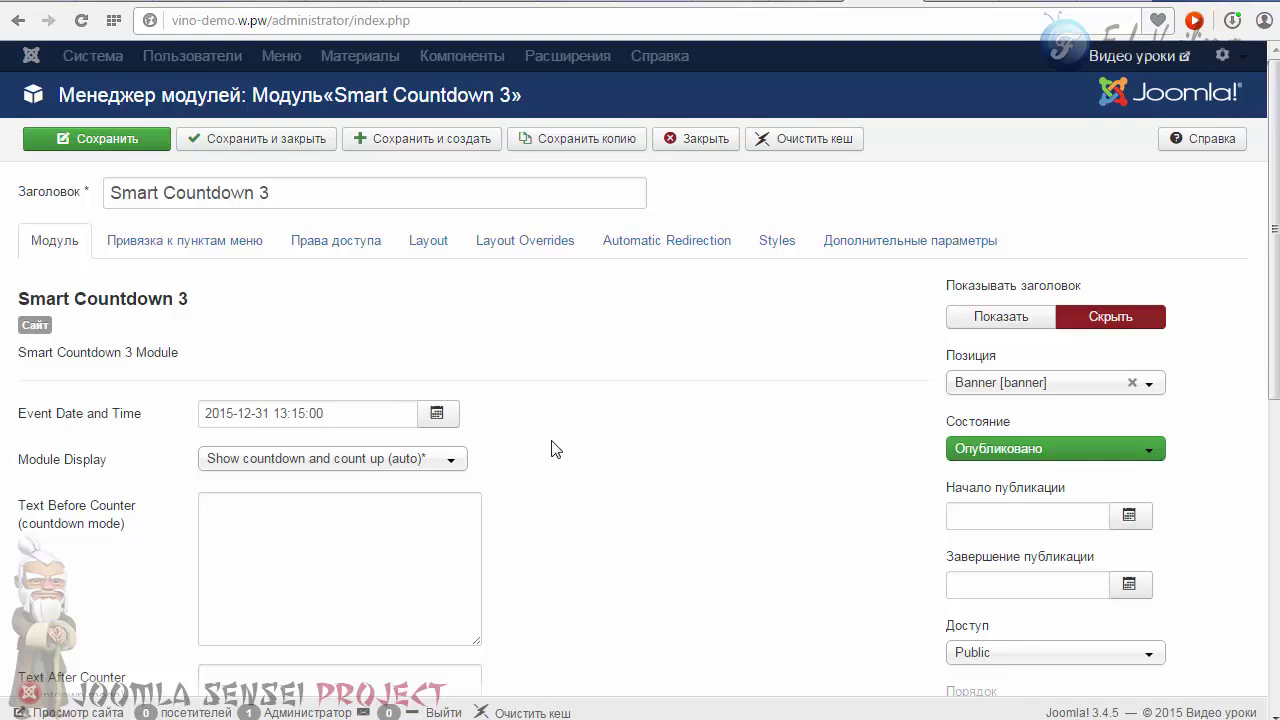
scroll(600, 449, down, 2)
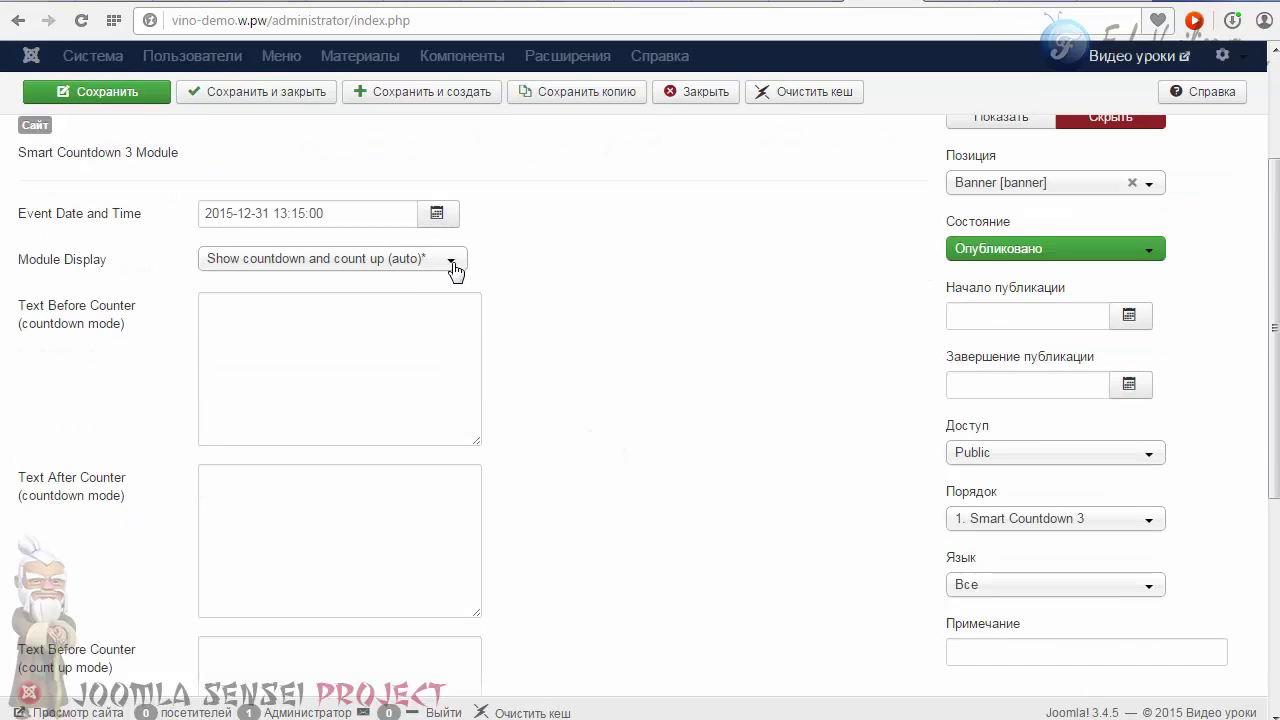
click(453, 262)
click(551, 266)
Copy "До конца акции осталось:" from the other browser tab into the Text Before Counter (countdown mode) field.
click(269, 361)
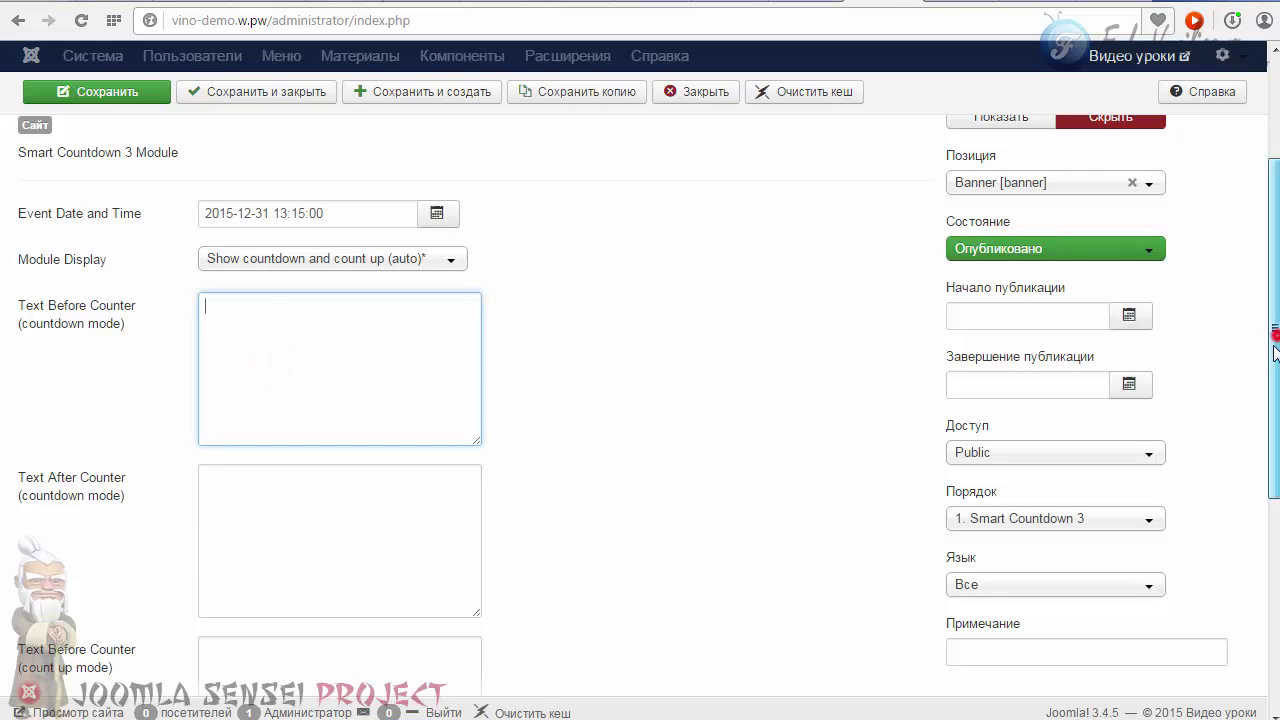
drag(1273, 337, 1274, 365)
mouse_move(63, 284)
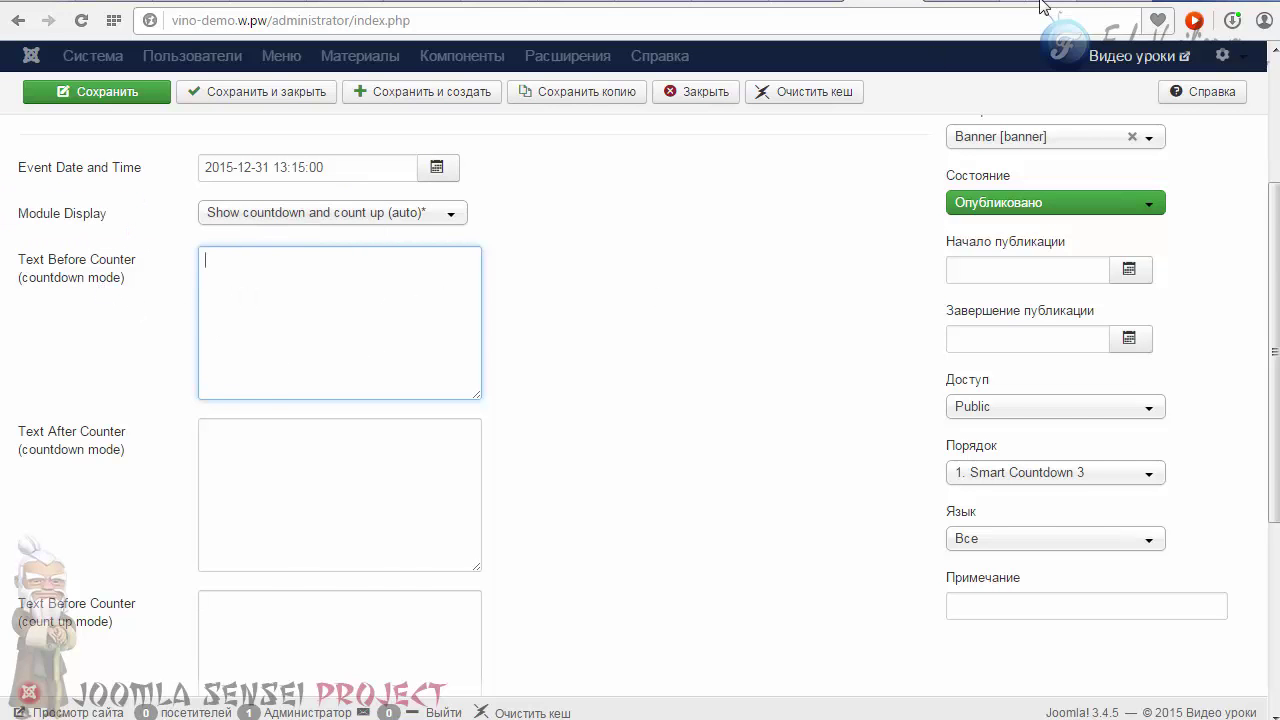
click(958, 8)
drag(461, 188, 768, 186)
key(ctrl+c)
key(ctrl+Tab)
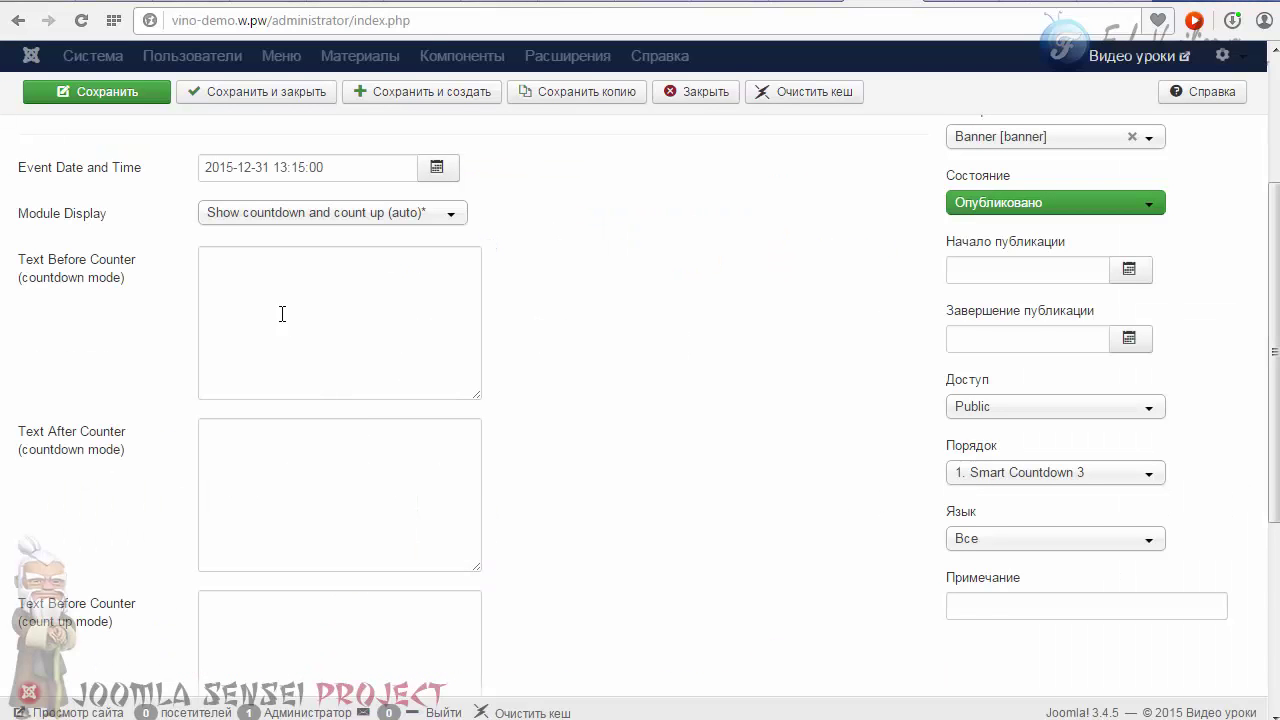
right_click(268, 288)
click(334, 405)
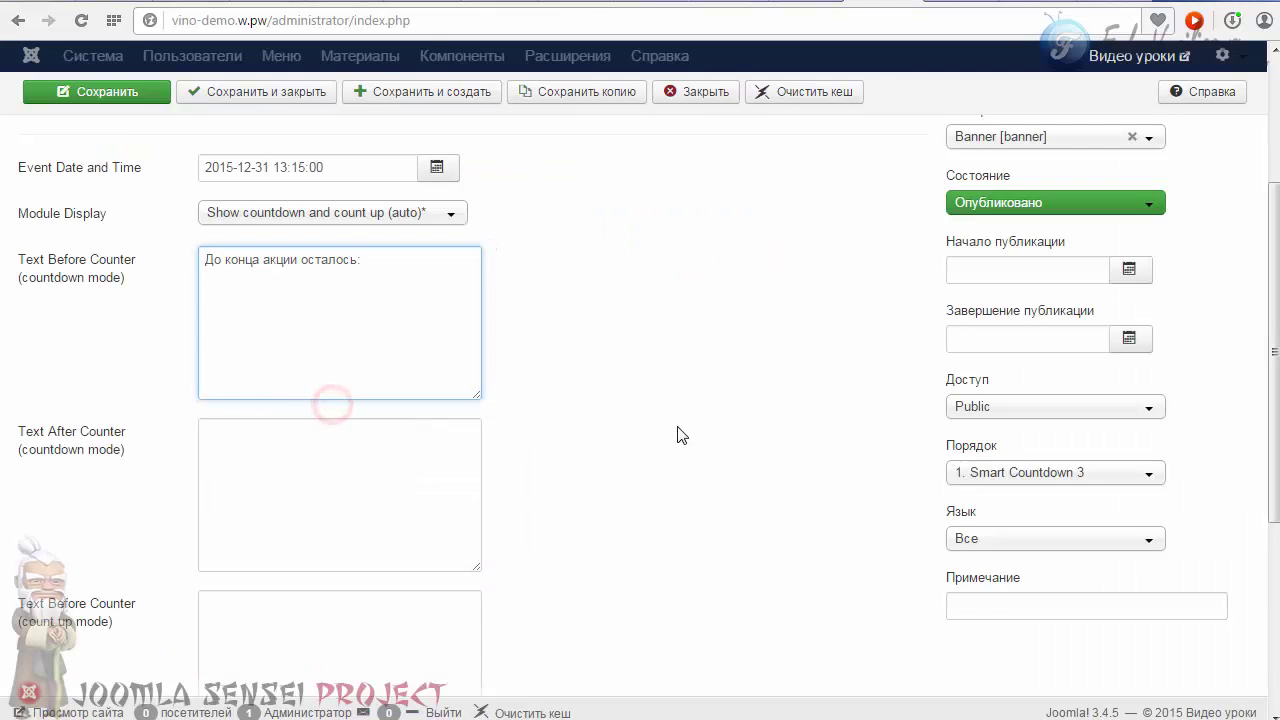
Save the Smart Countdown 3 module, leaving Text After Counter (countdown mode) empty.
click(254, 460)
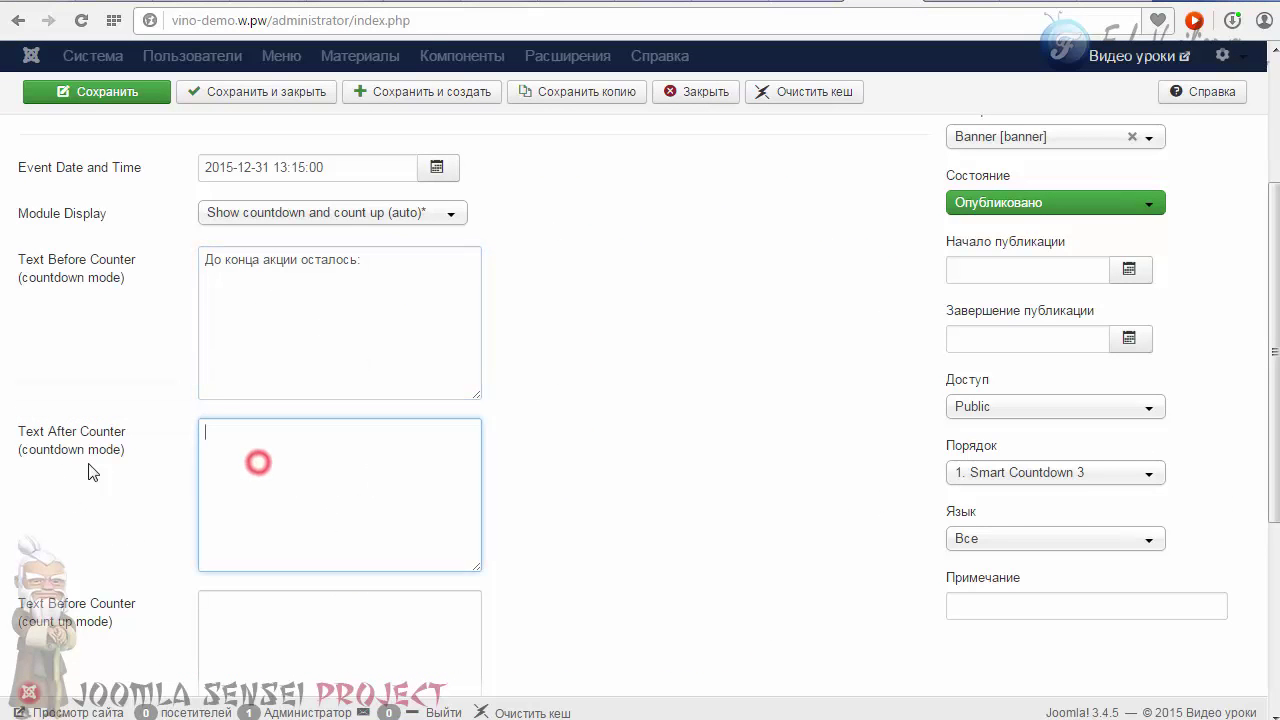
scroll(207, 471, down, 1)
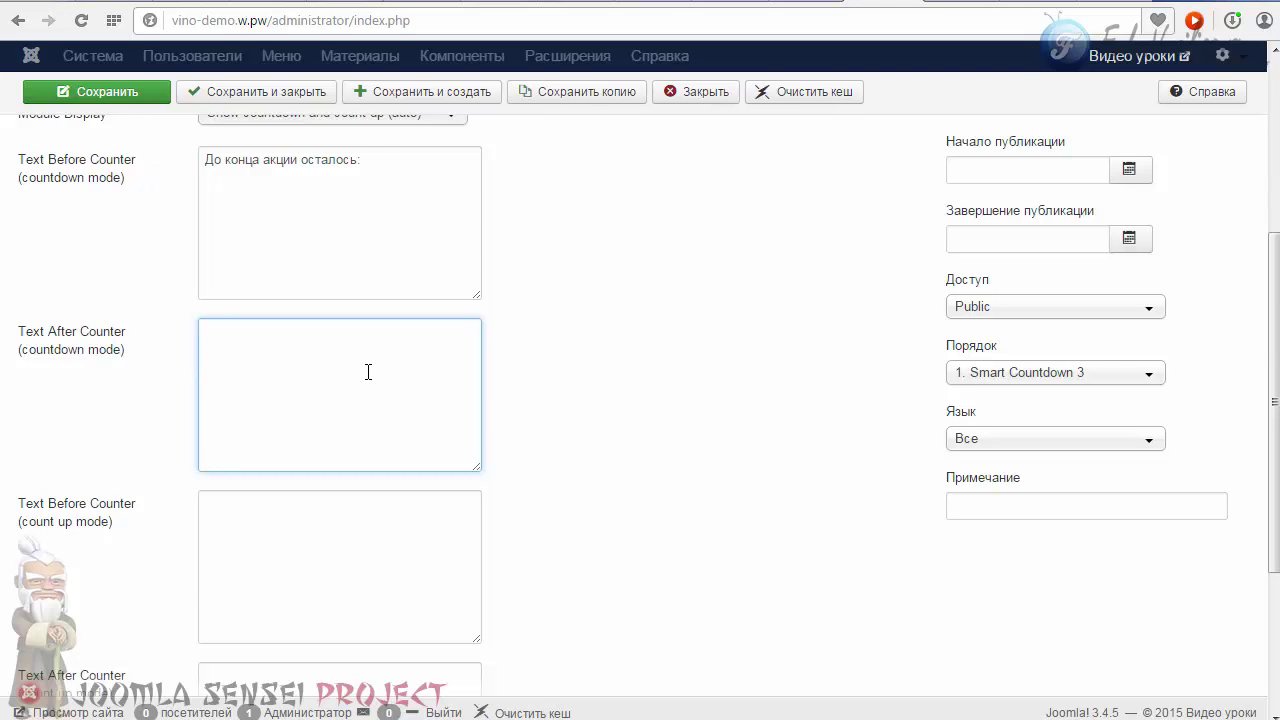
scroll(368, 372, up, 1)
click(142, 96)
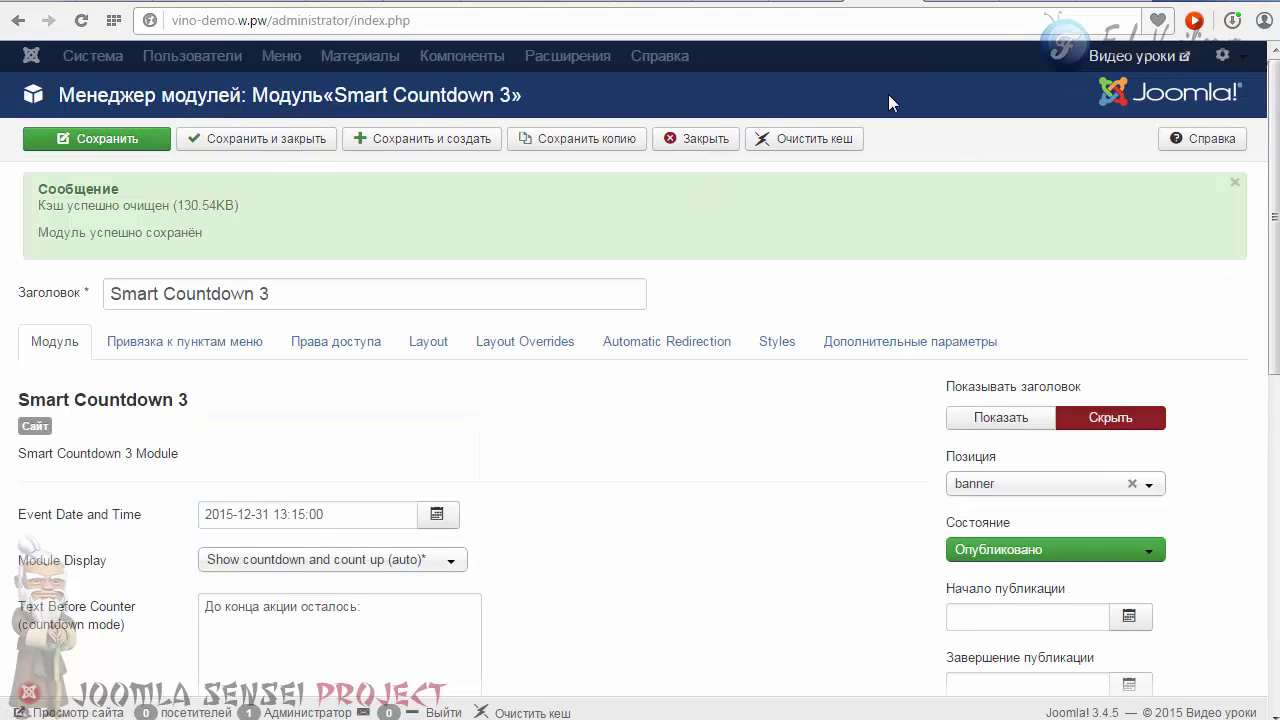
Reload the site's front page to check whether the counter is displayed, and return to the module settings.
click(955, 4)
click(82, 21)
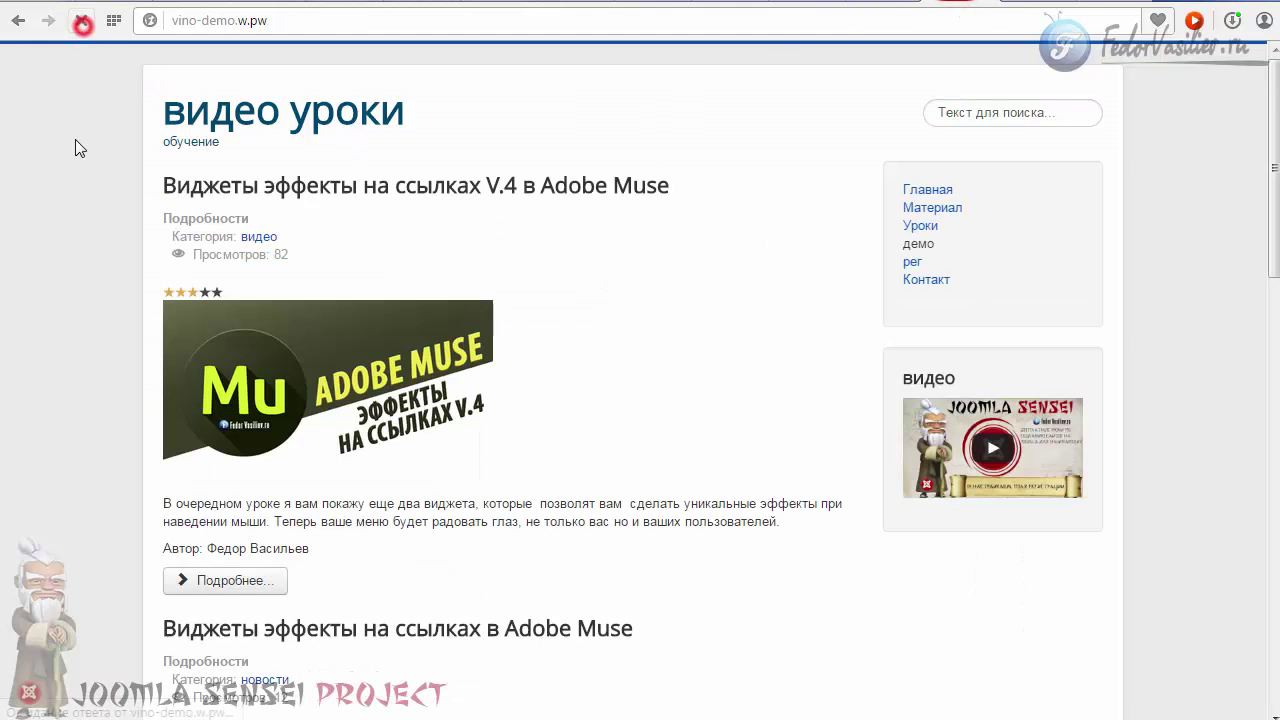
click(873, 2)
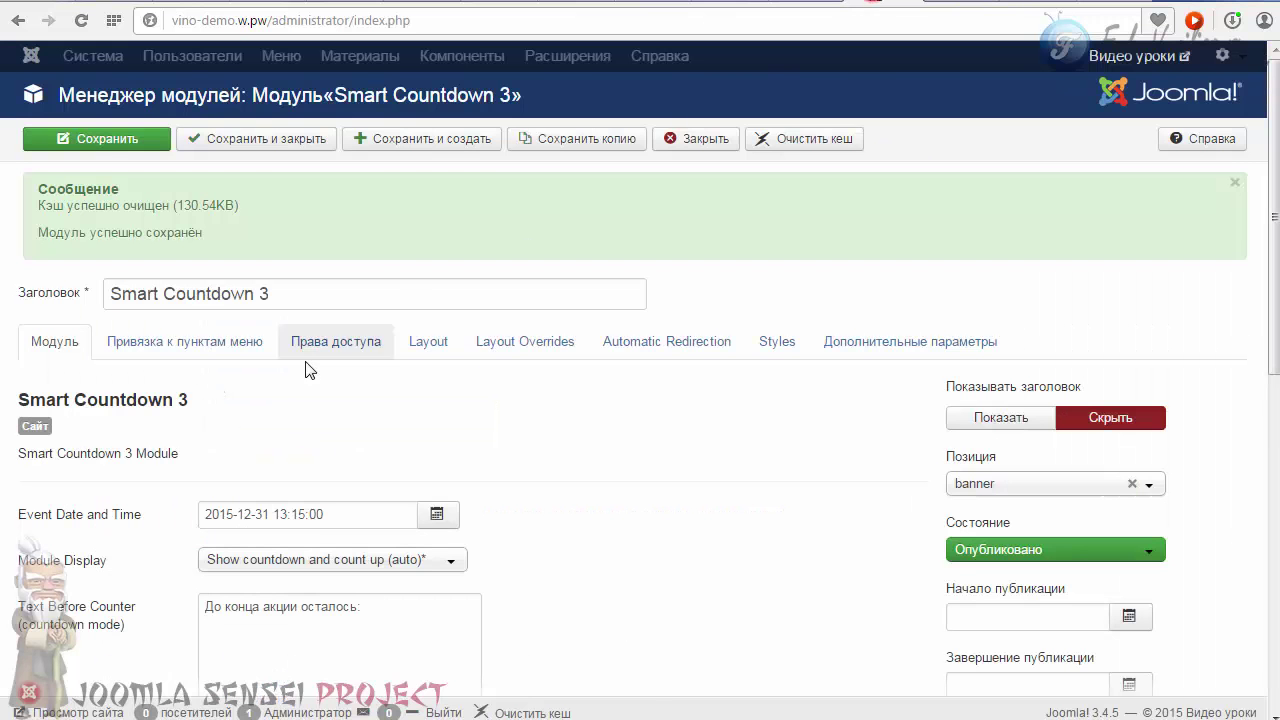
Set the module's menu assignment to На всех страницах and save the module.
click(160, 355)
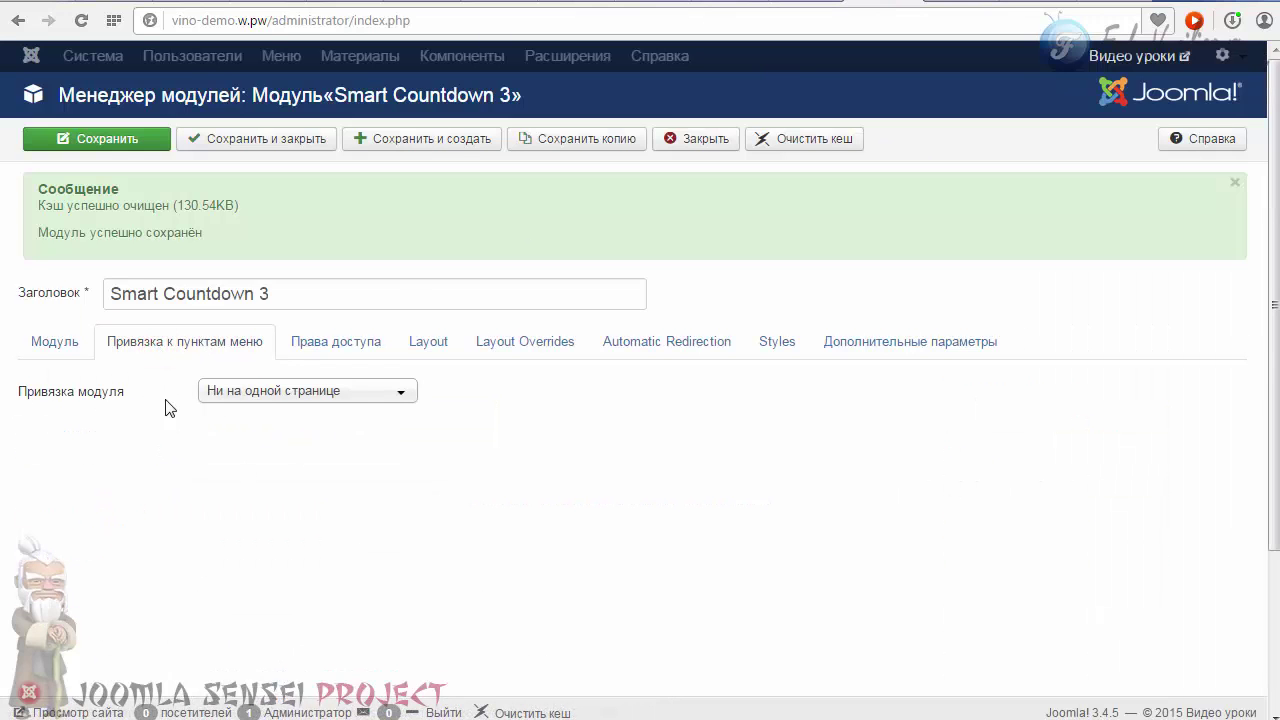
click(370, 392)
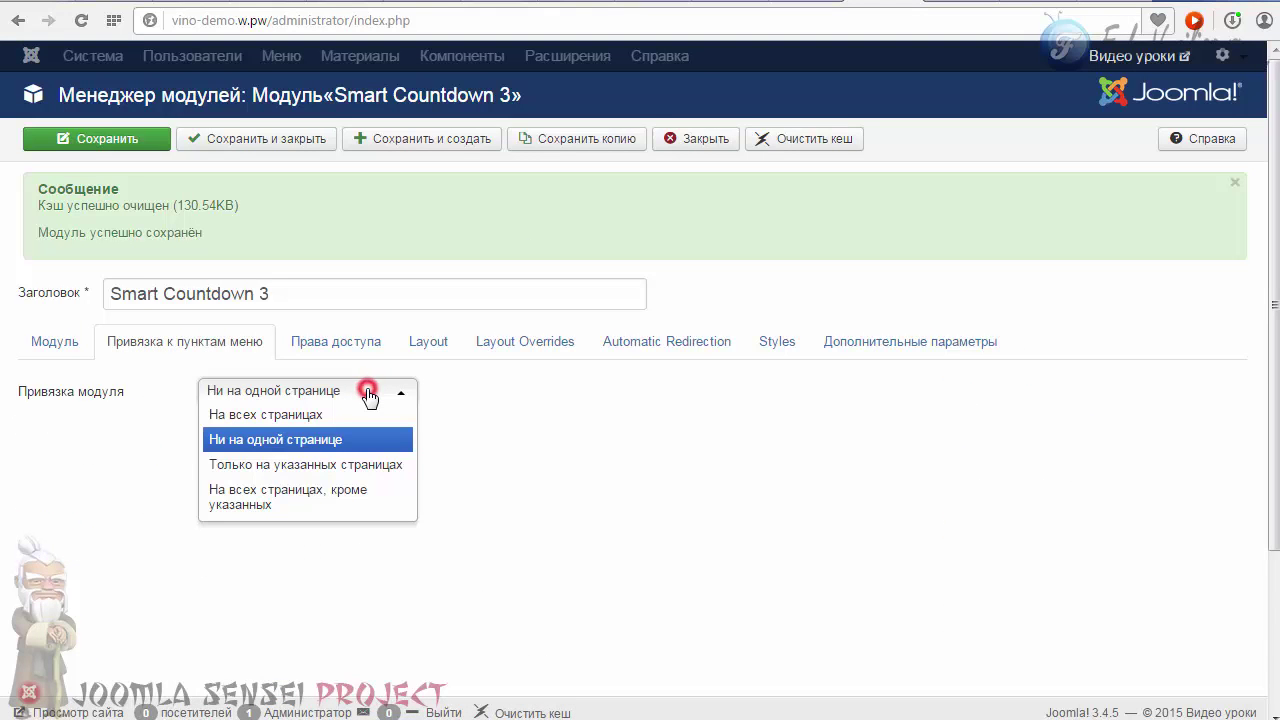
click(295, 424)
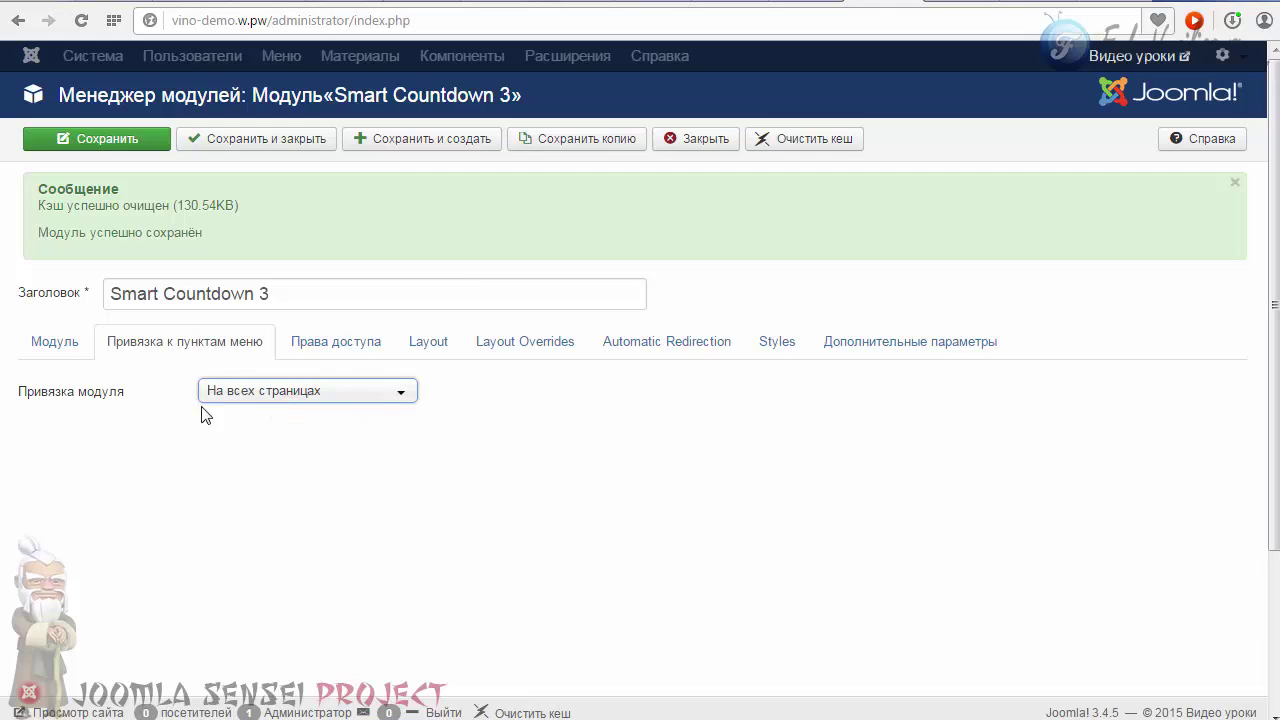
click(130, 142)
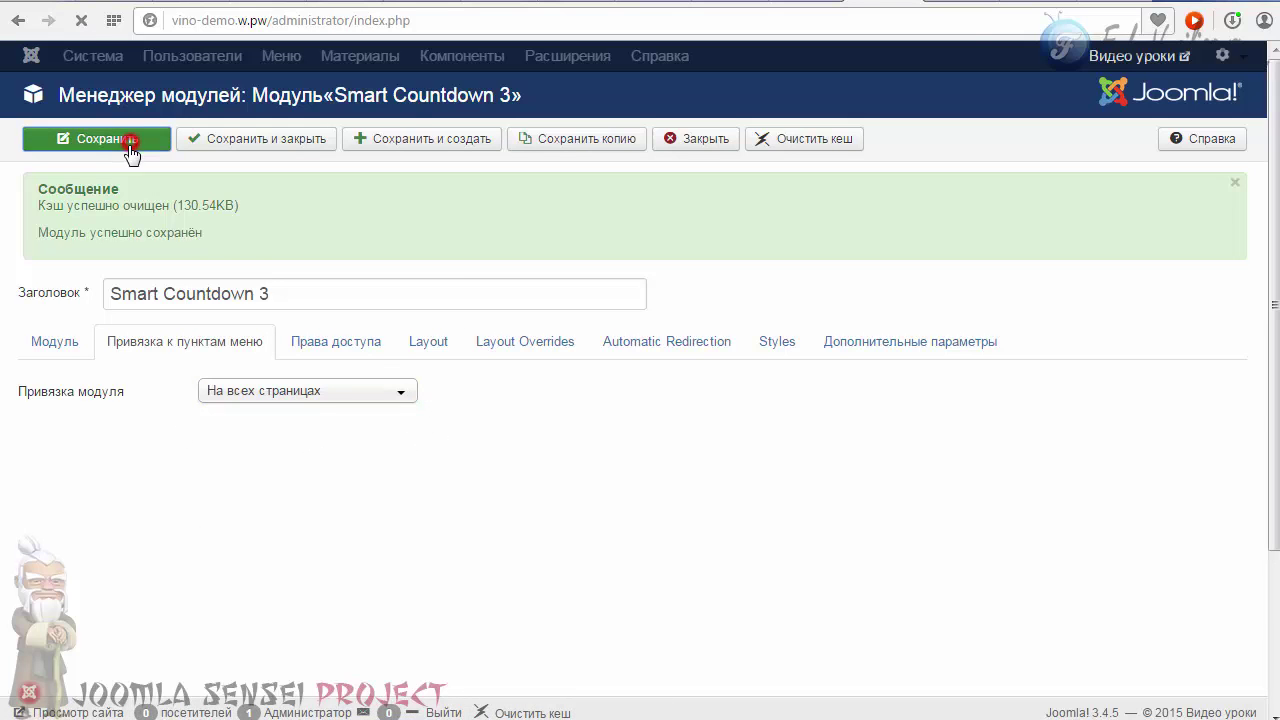
Reload the site's front page and check the countdown timer with its text above.
click(965, 5)
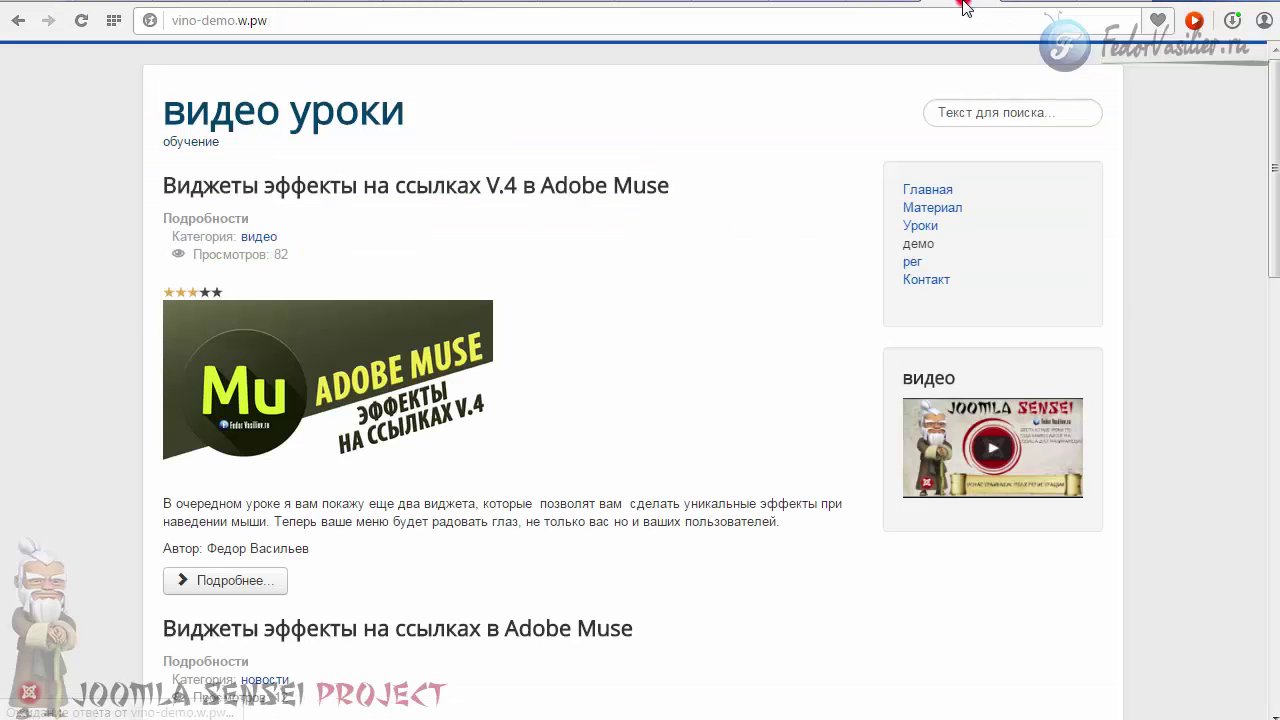
click(81, 20)
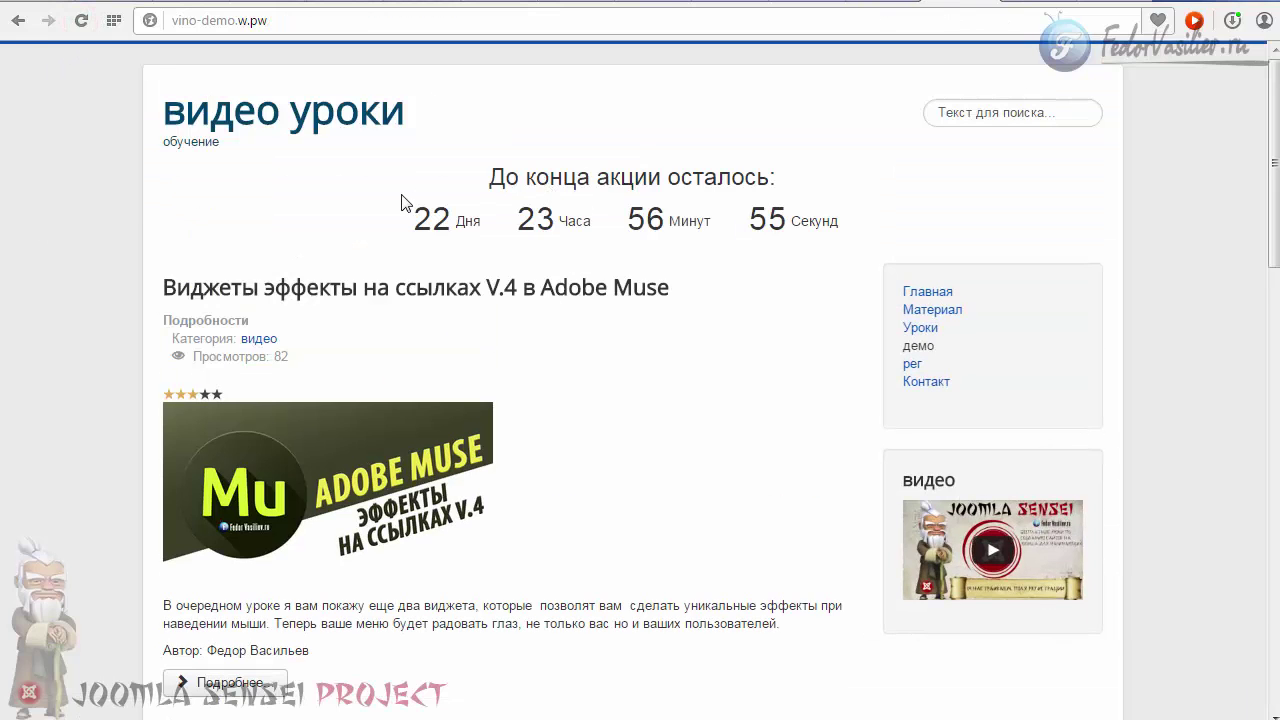
drag(490, 178, 775, 176)
click(793, 180)
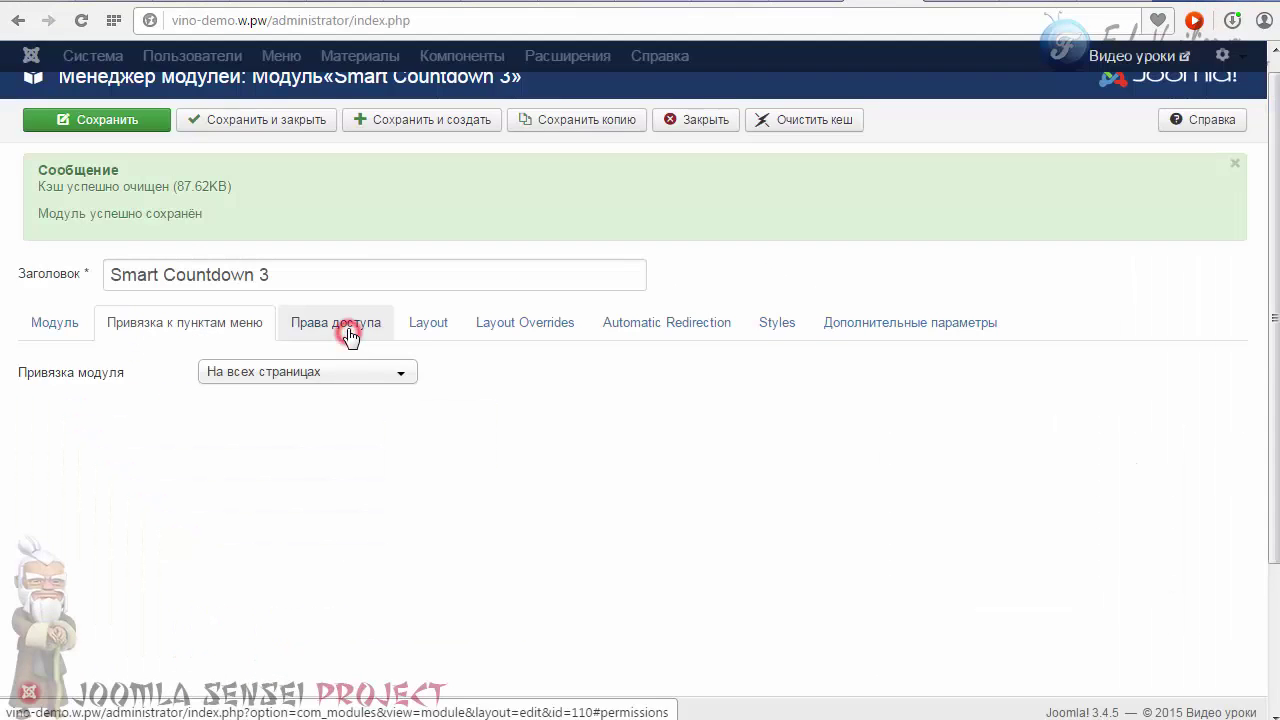
Exclude Seconds from the module's counter units, save, and reload the front page to check the timer.
click(430, 335)
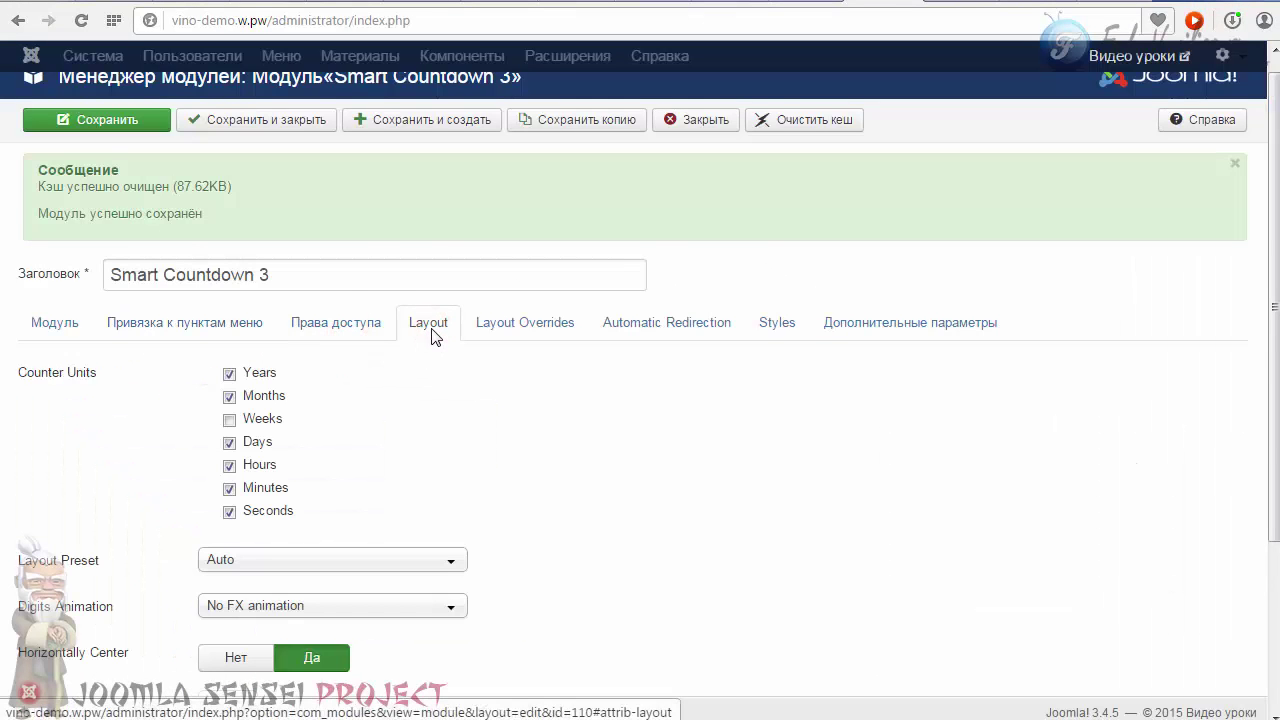
scroll(490, 348, down, 1)
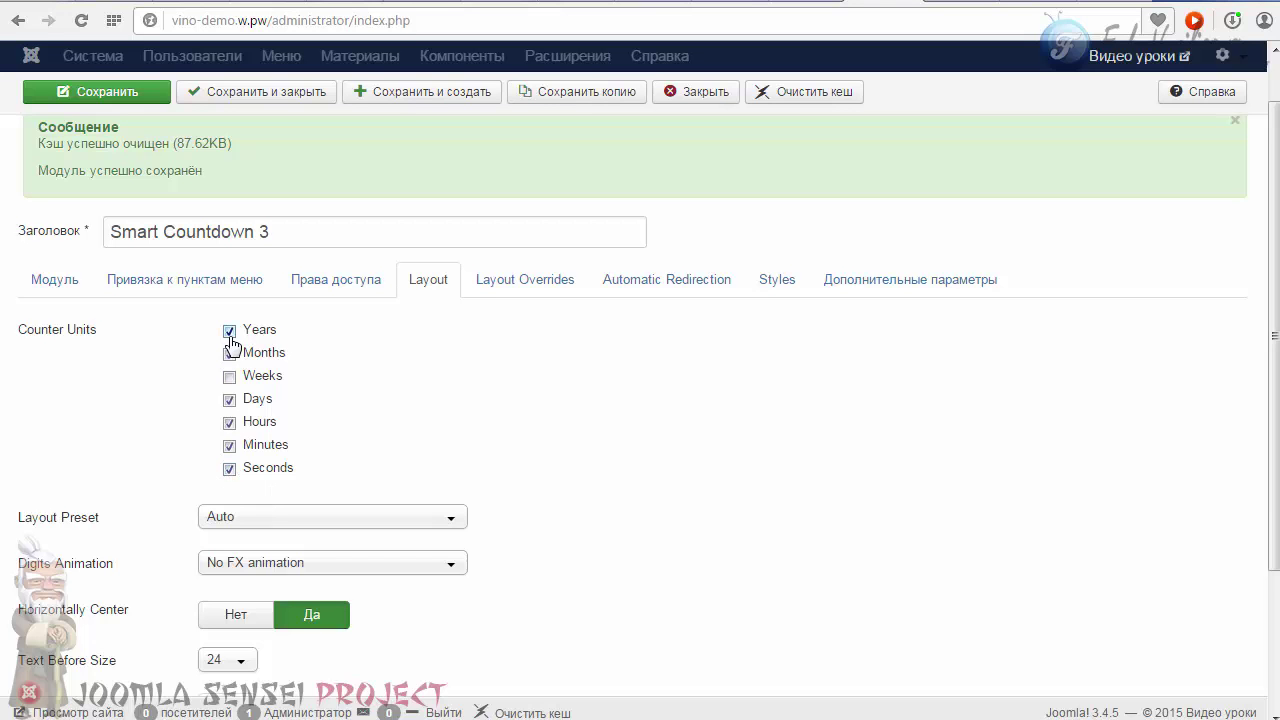
click(229, 467)
click(133, 91)
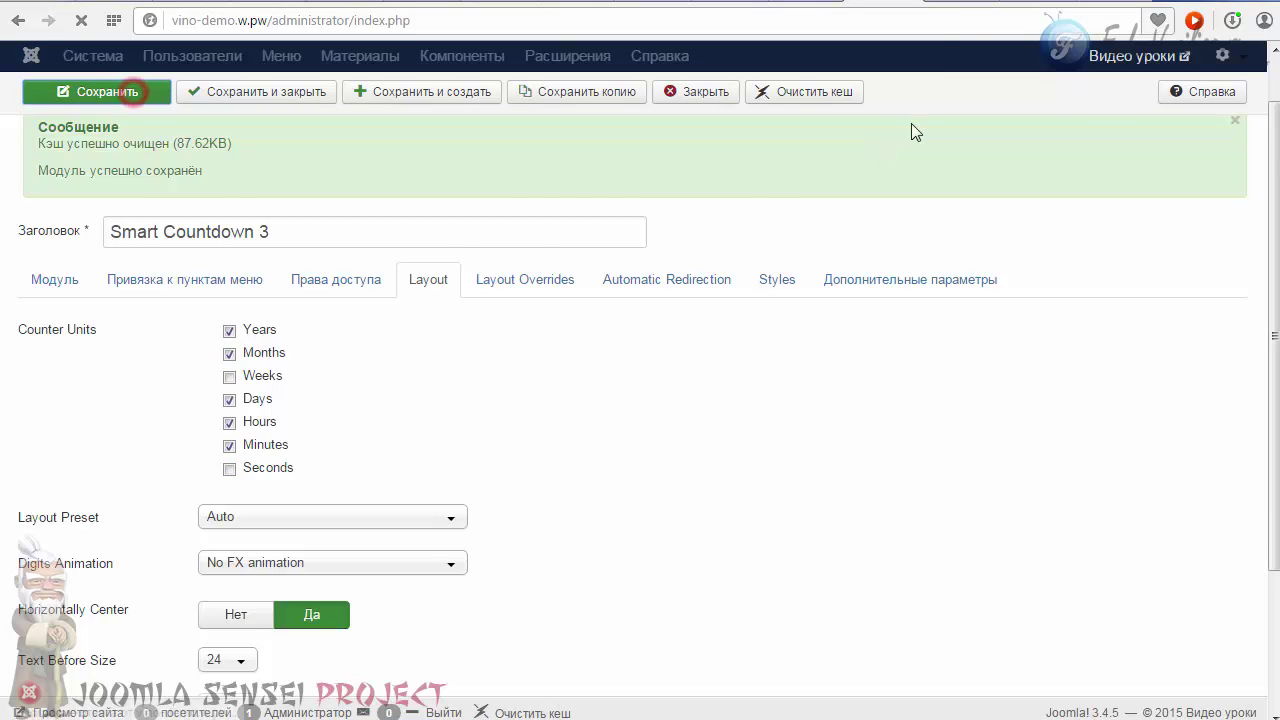
key(ctrl+Tab)
click(82, 22)
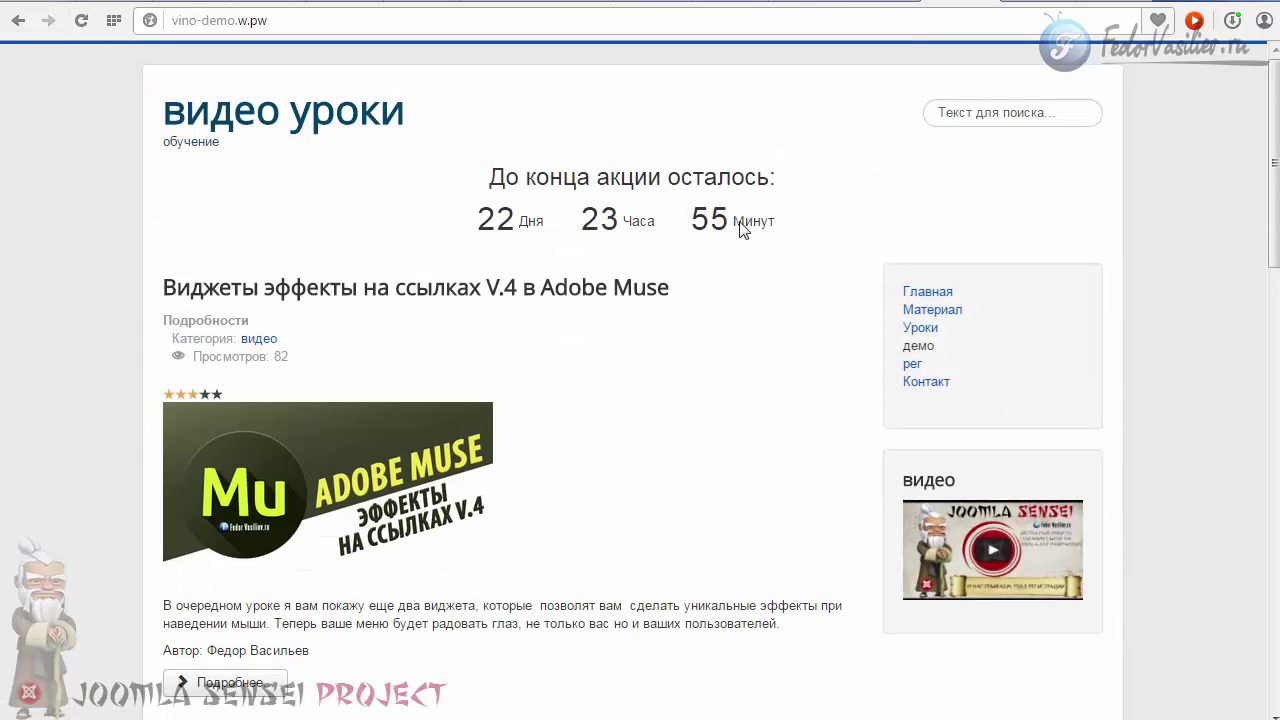
Include Seconds in the counter units again and review the Layout Preset options, keeping Auto.
click(862, 2)
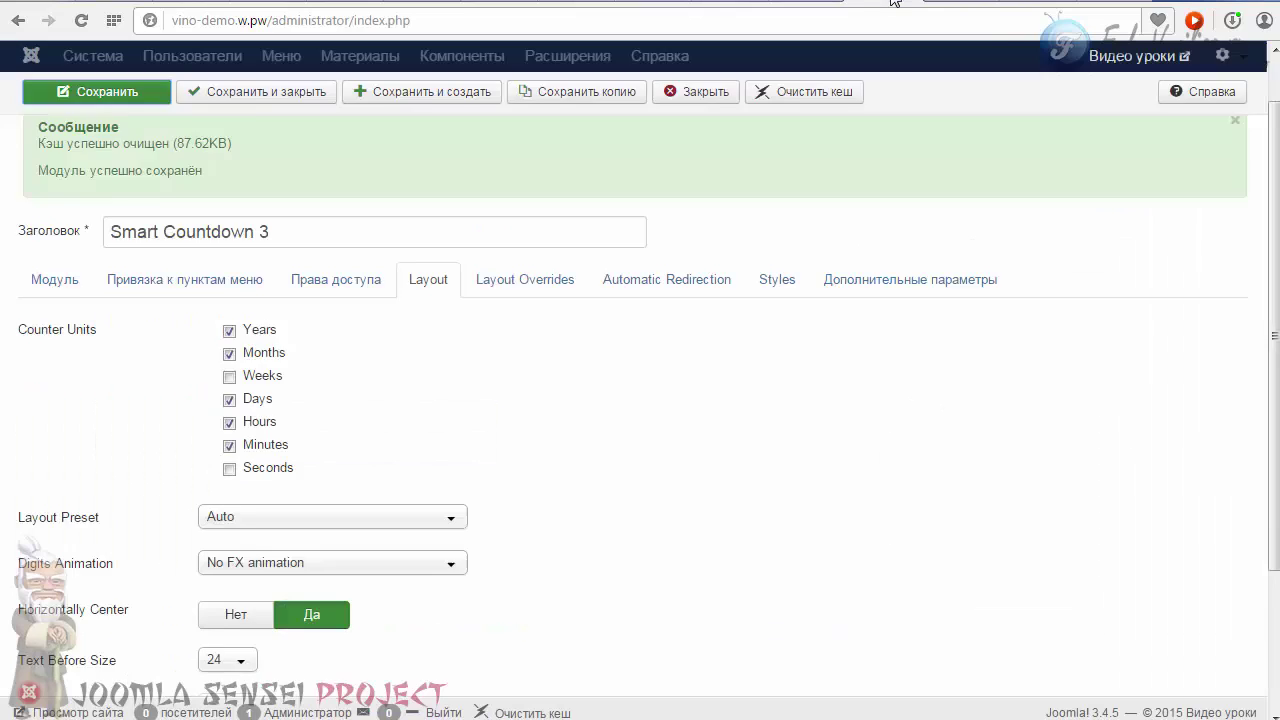
click(229, 533)
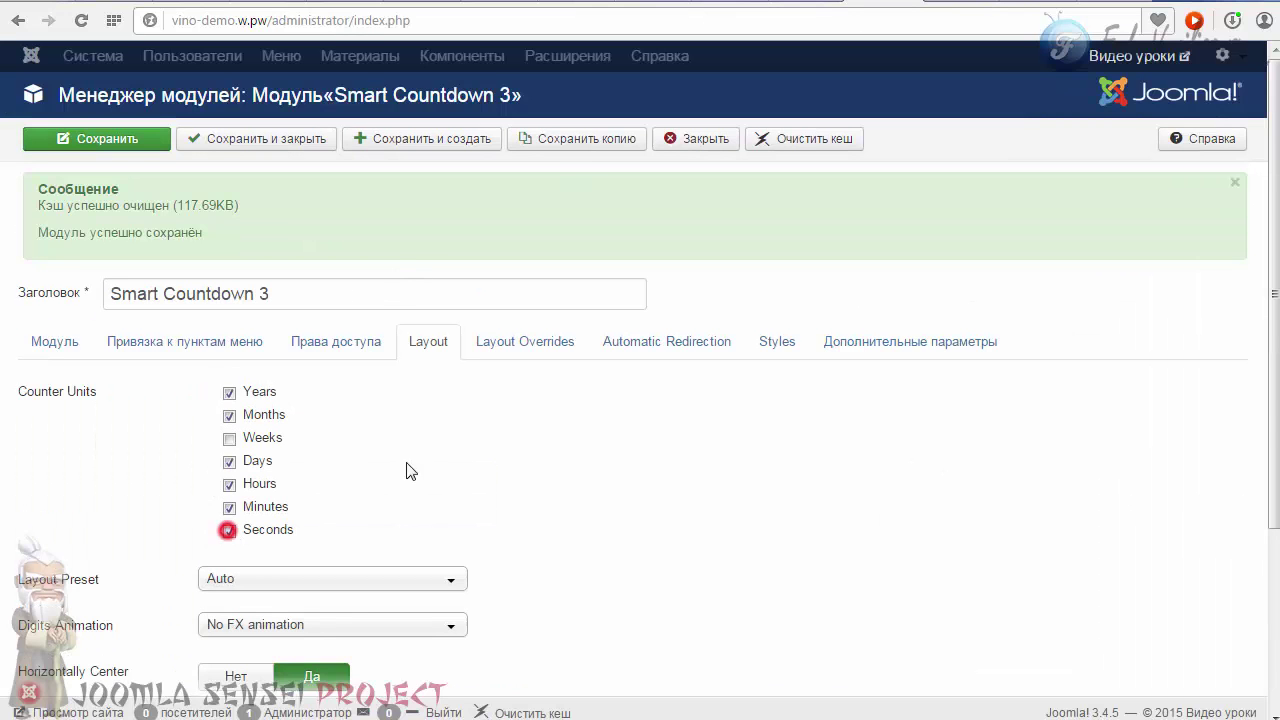
scroll(410, 471, down, 2)
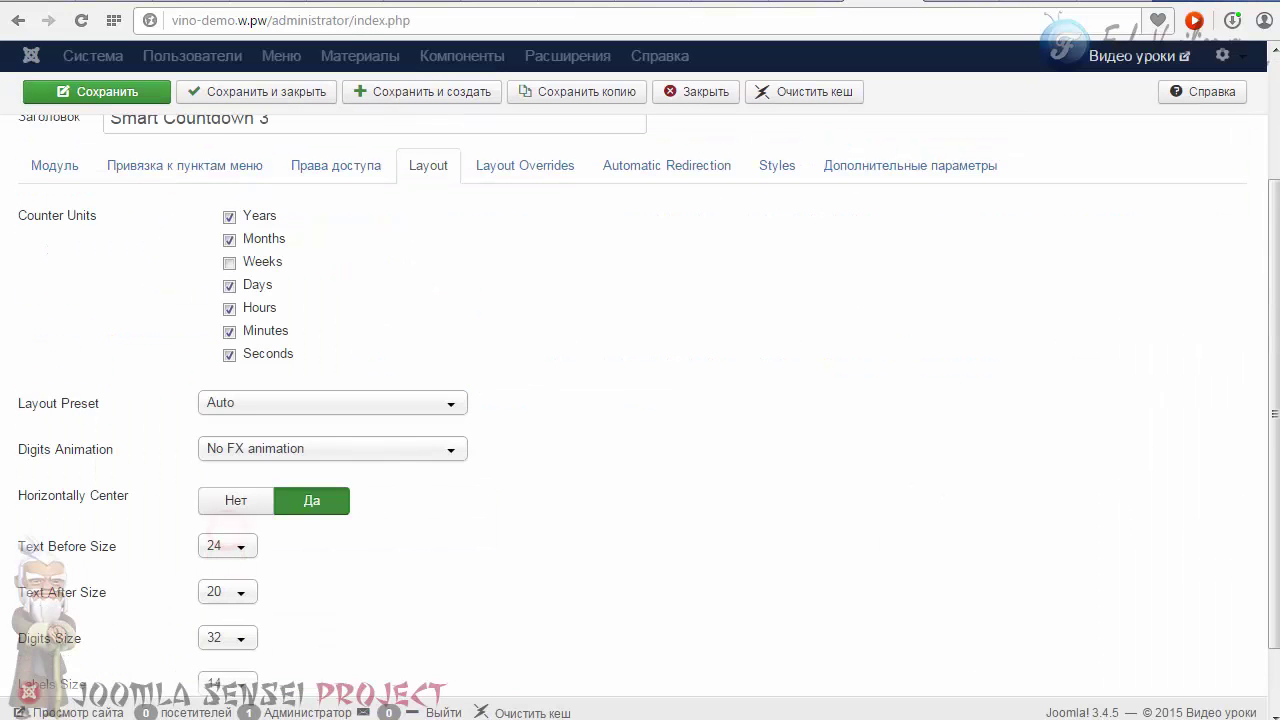
click(228, 405)
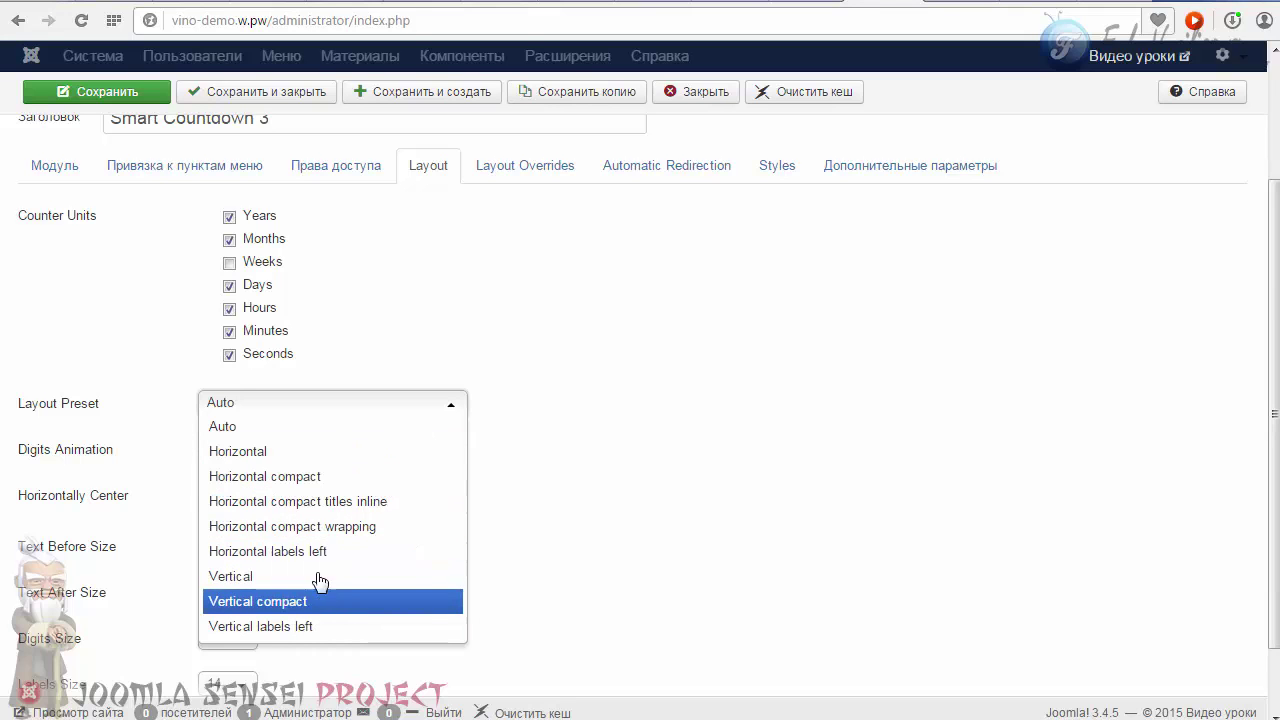
click(358, 348)
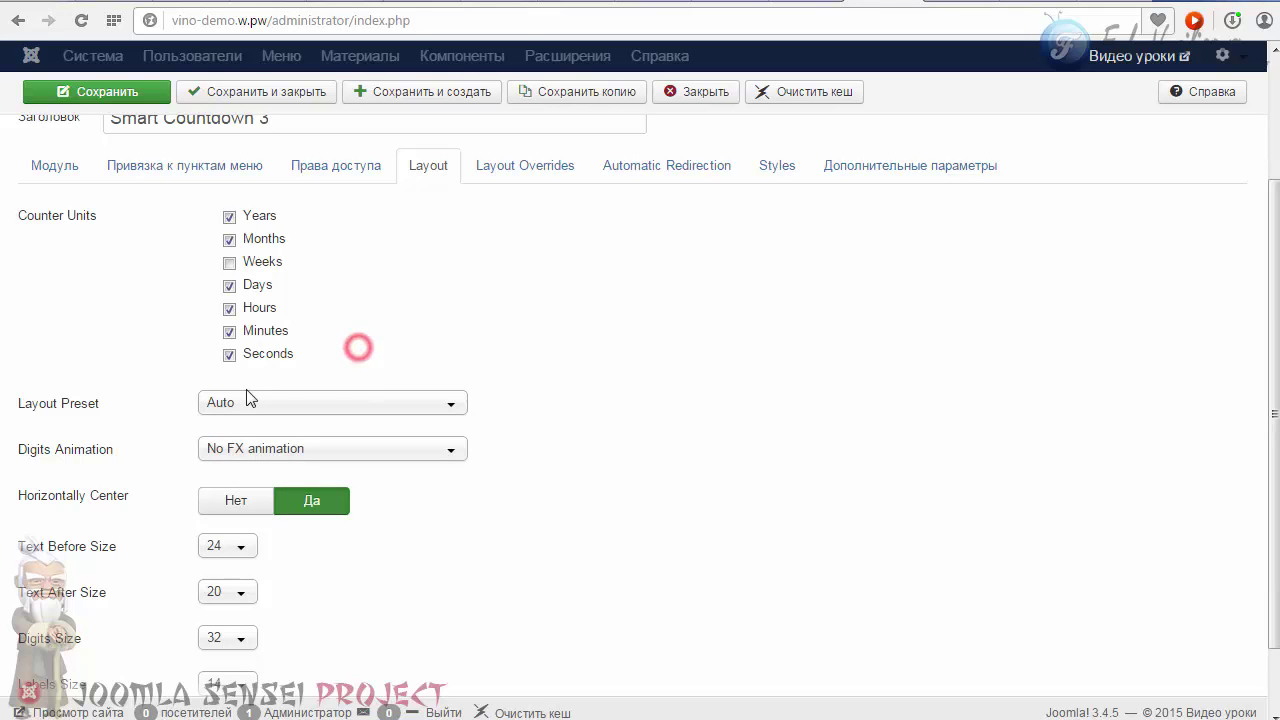
Exclude Seconds, set Digits Animation to Sliding images, save the module, and check the timer on the front page.
click(229, 354)
scroll(706, 473, down, 1)
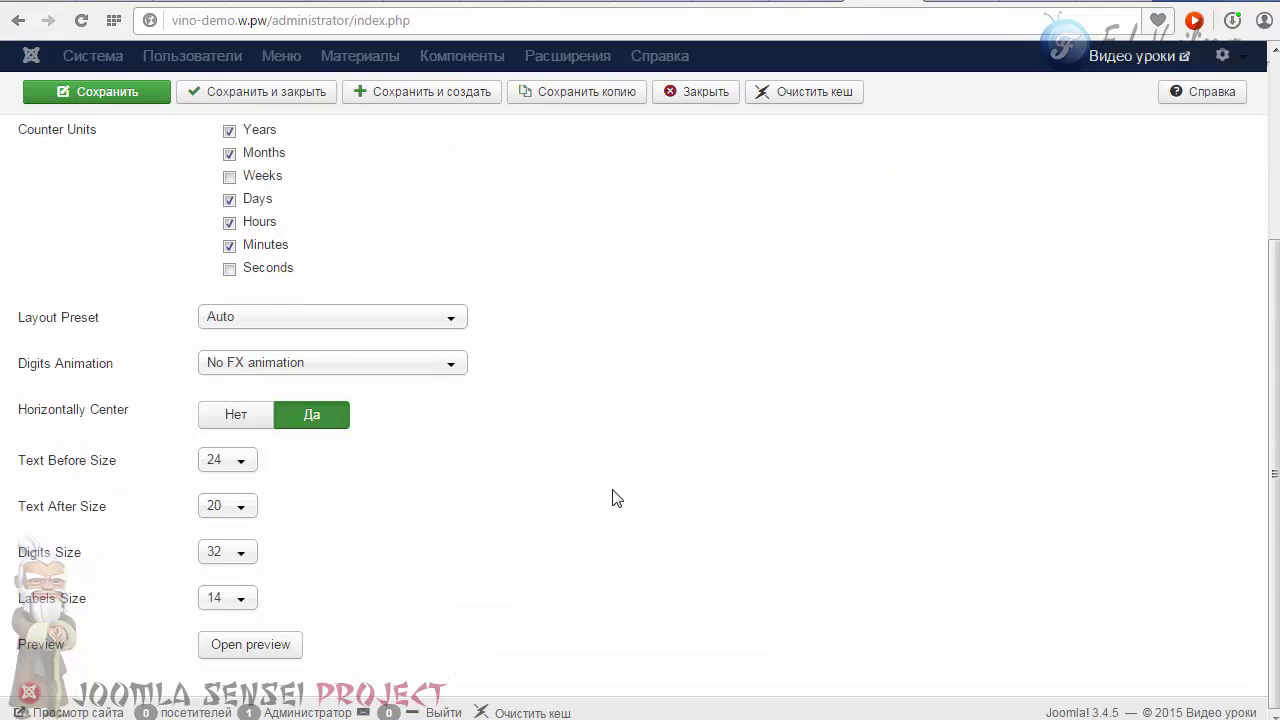
click(214, 365)
click(256, 411)
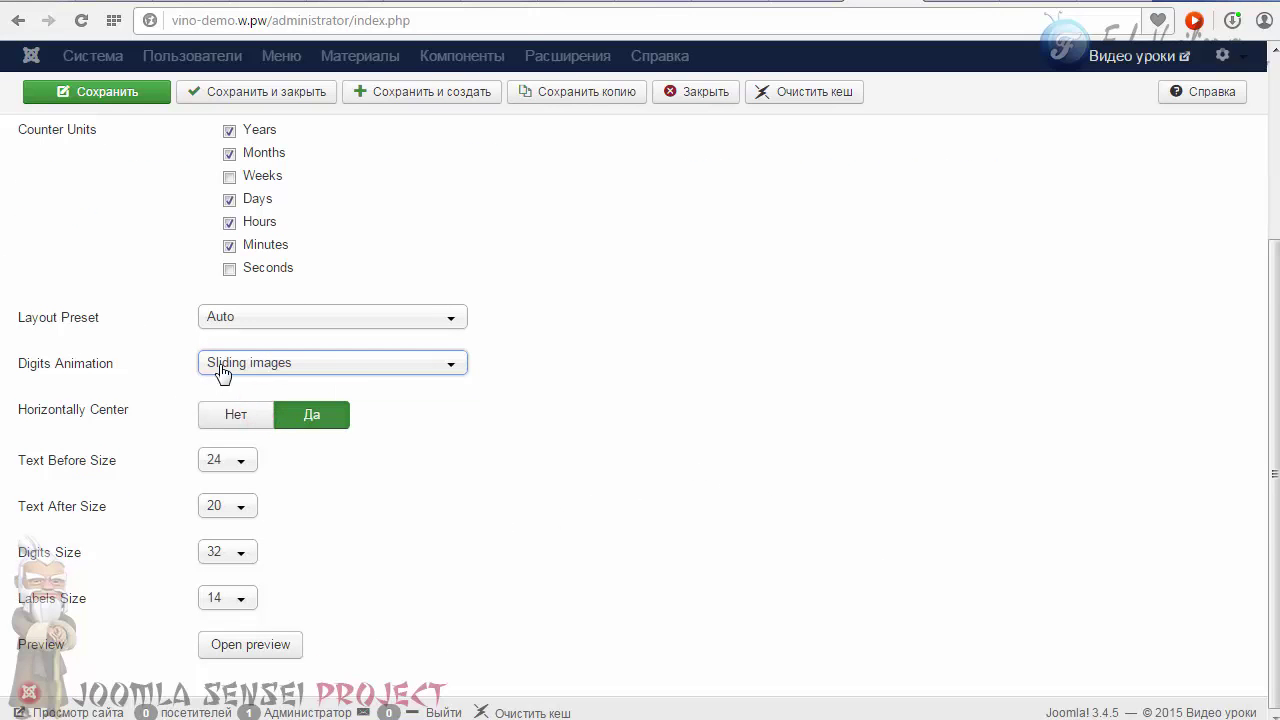
click(938, 6)
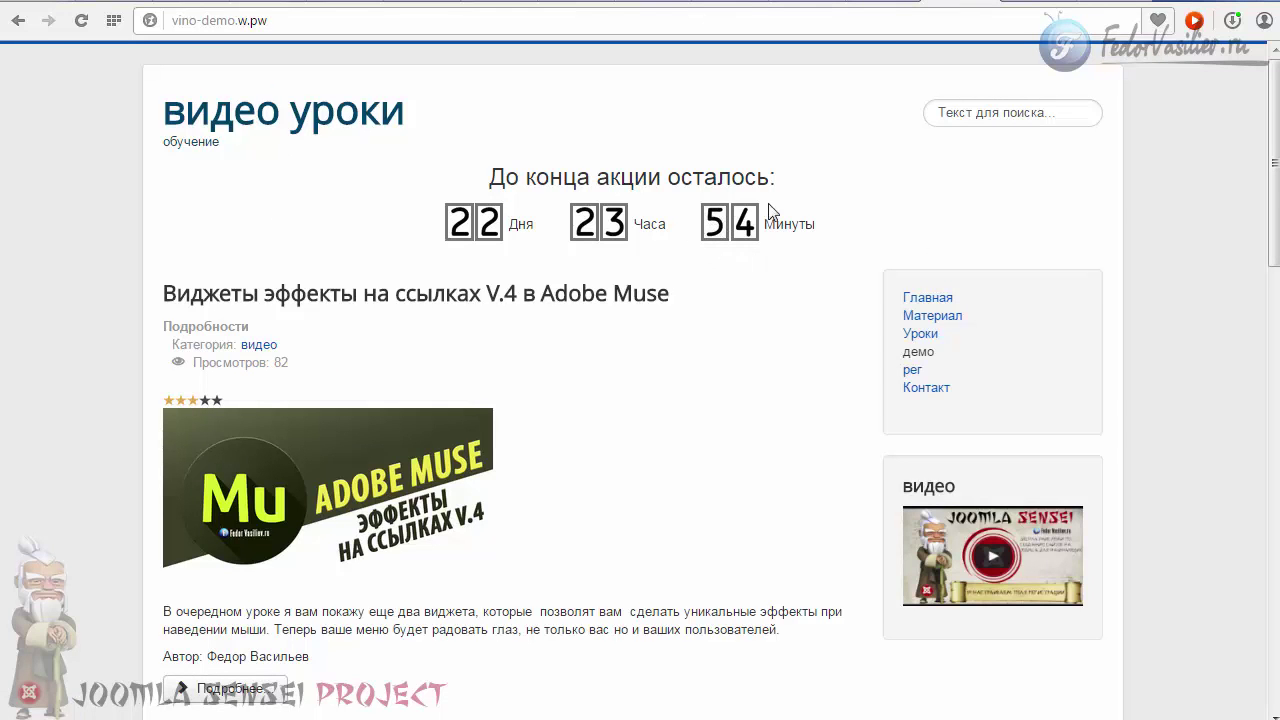
Set Digits Animation to Text opacity in the module's layout settings, and save and close the module.
key(ctrl+shift+Tab)
click(436, 425)
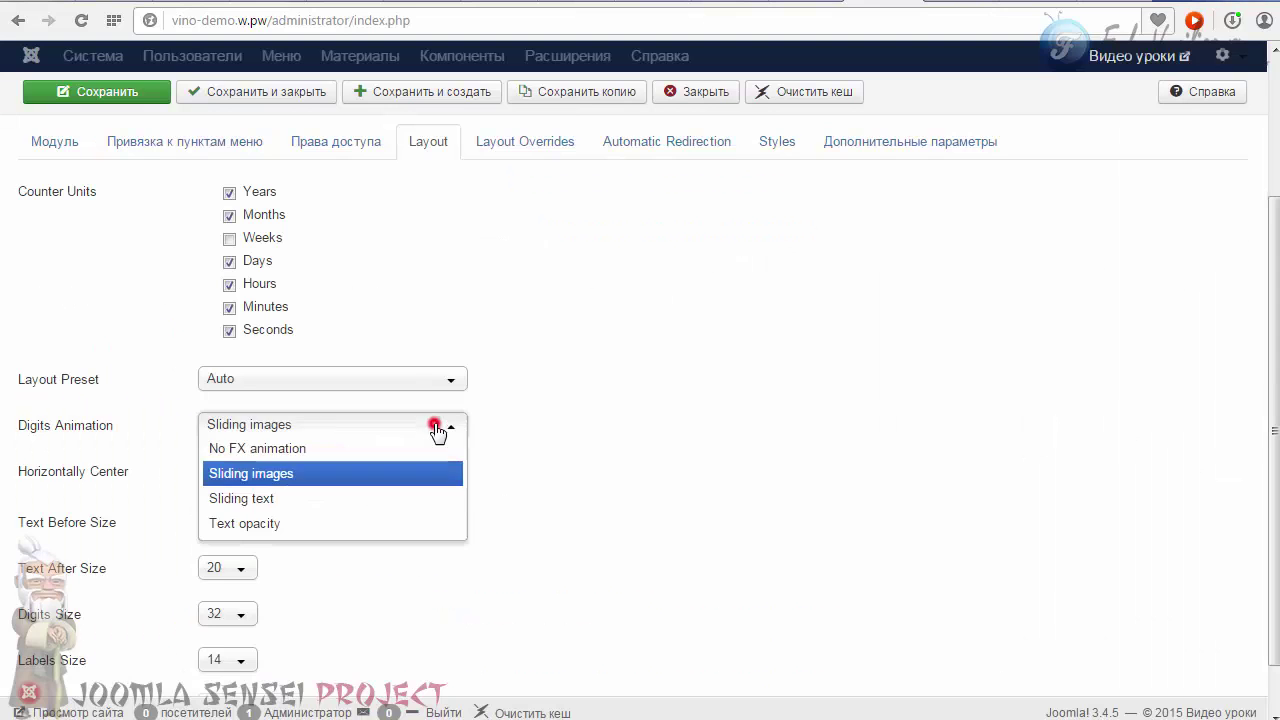
click(262, 525)
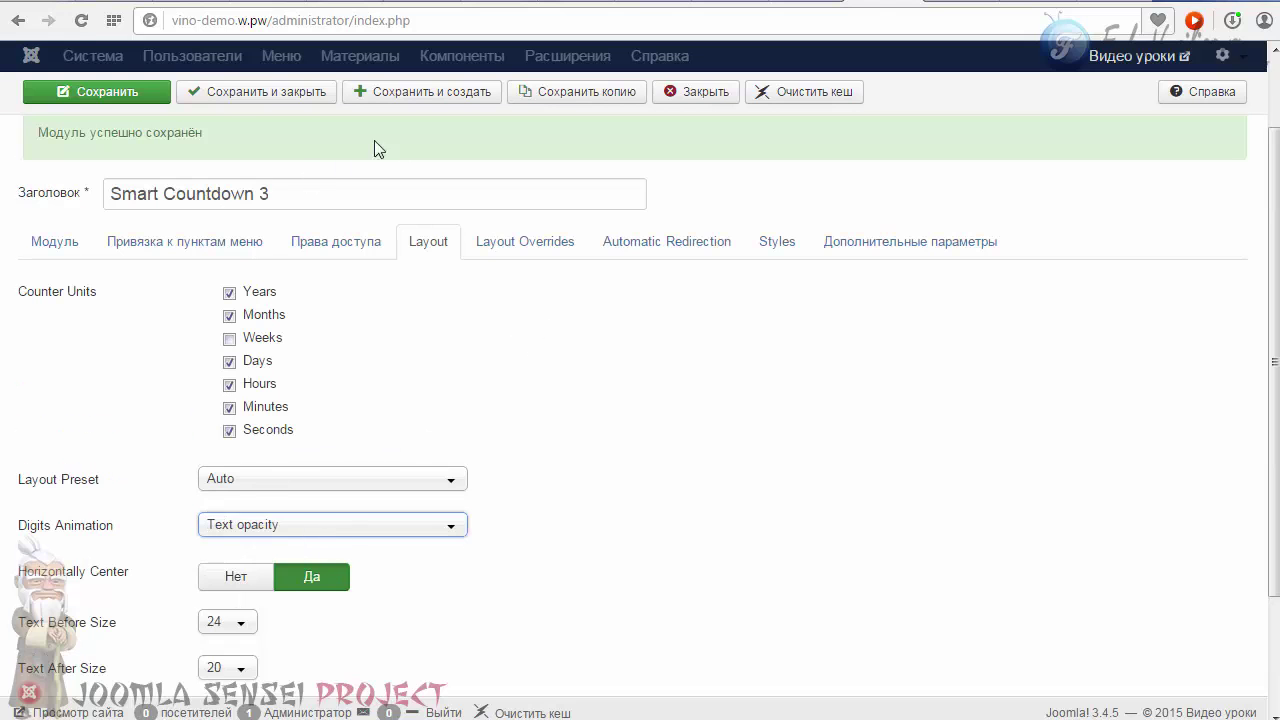
click(245, 94)
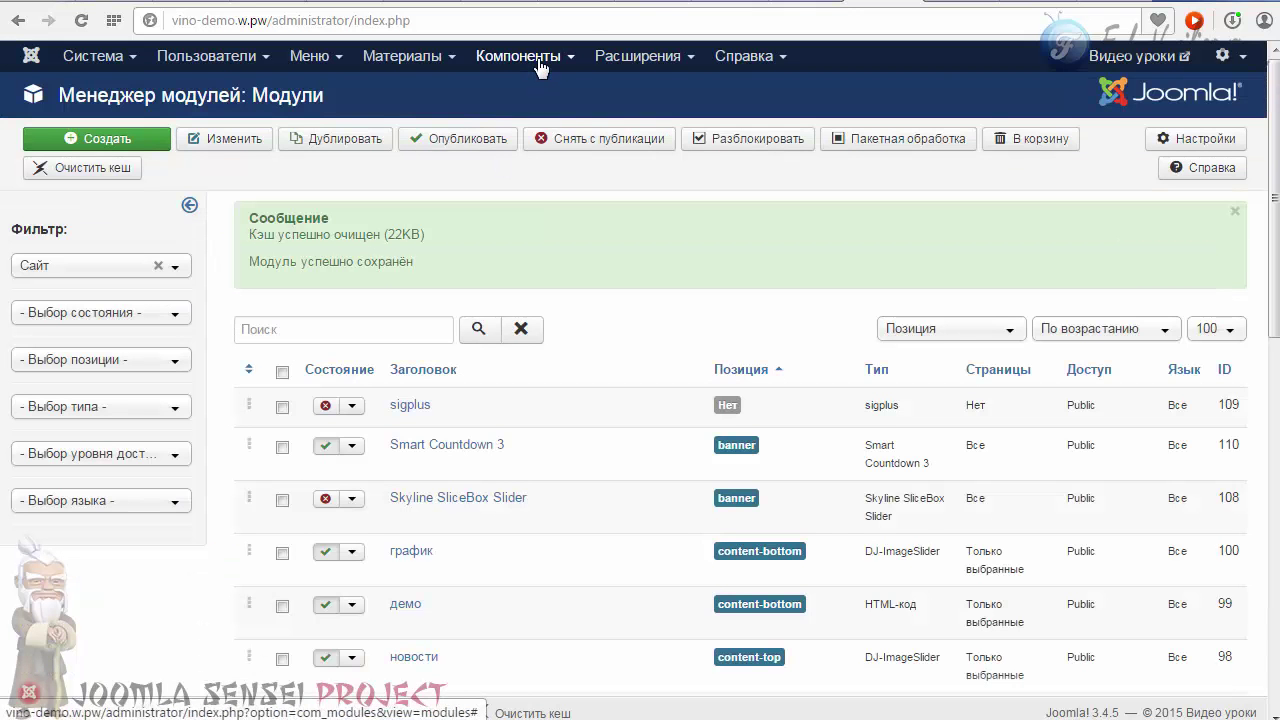
Install the Old_style_digits3.zip package from the local folder through the extension manager.
click(612, 62)
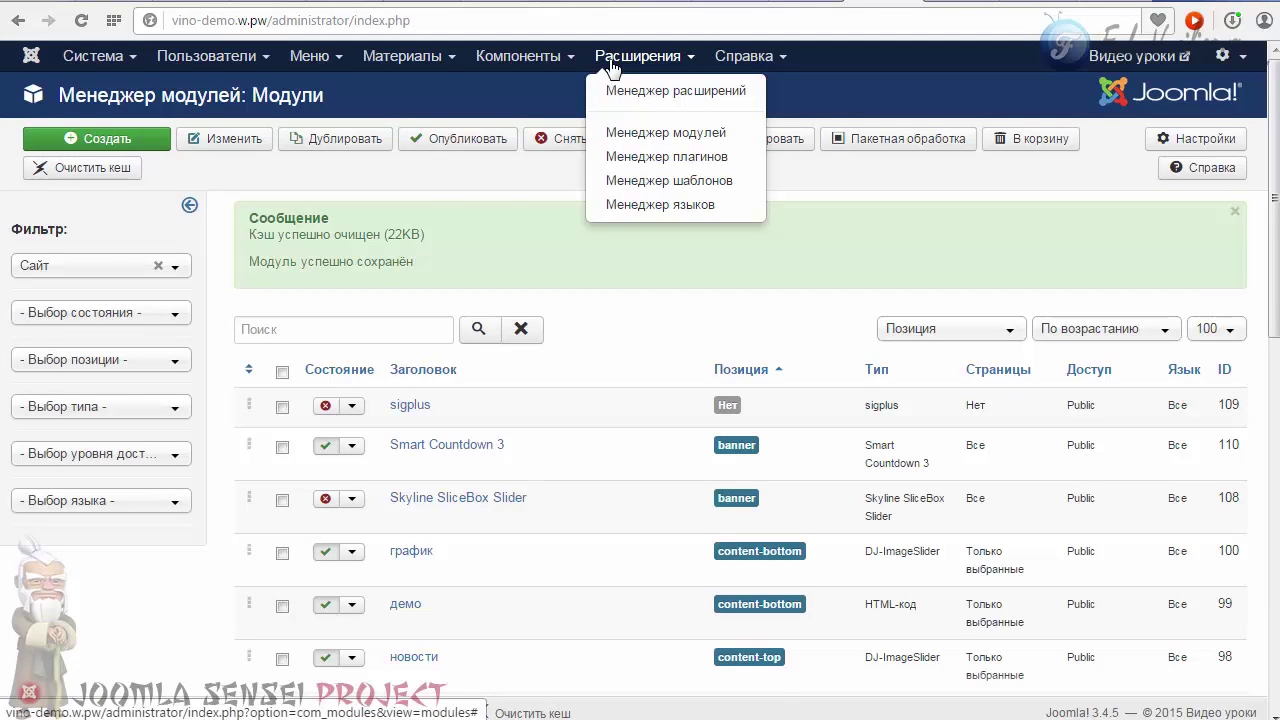
click(634, 90)
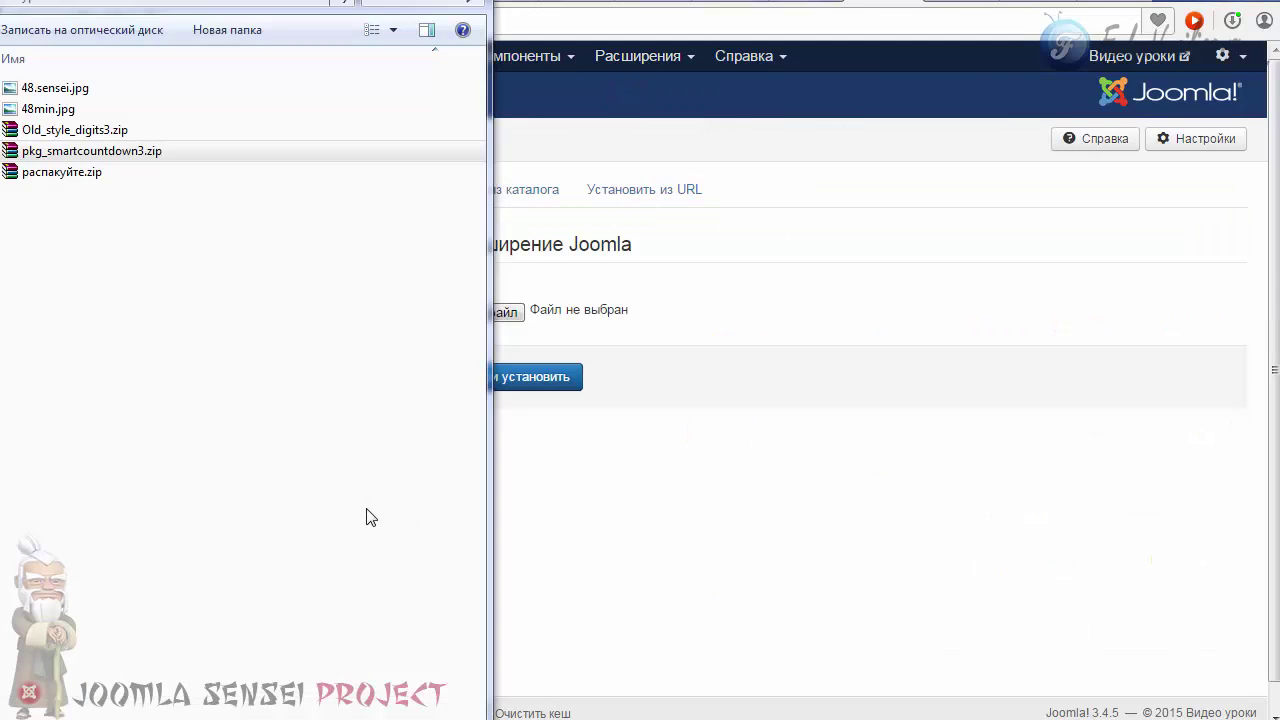
click(42, 158)
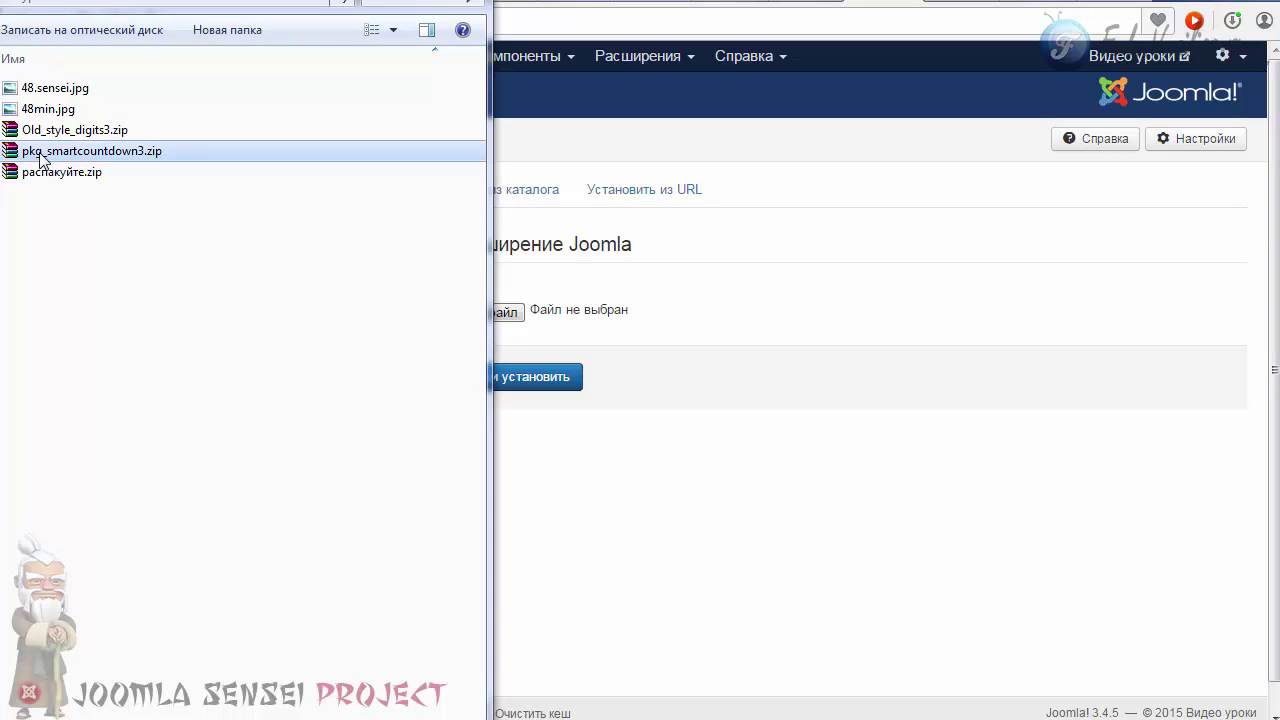
click(72, 130)
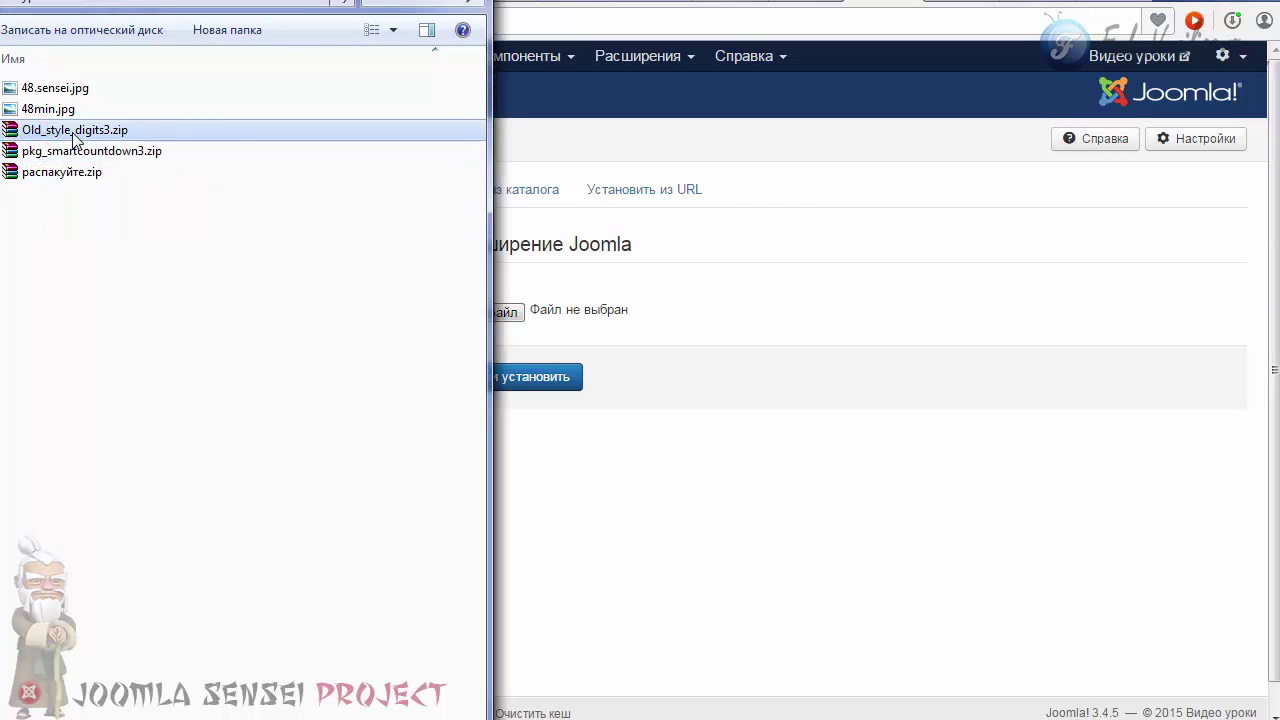
drag(72, 130, 577, 320)
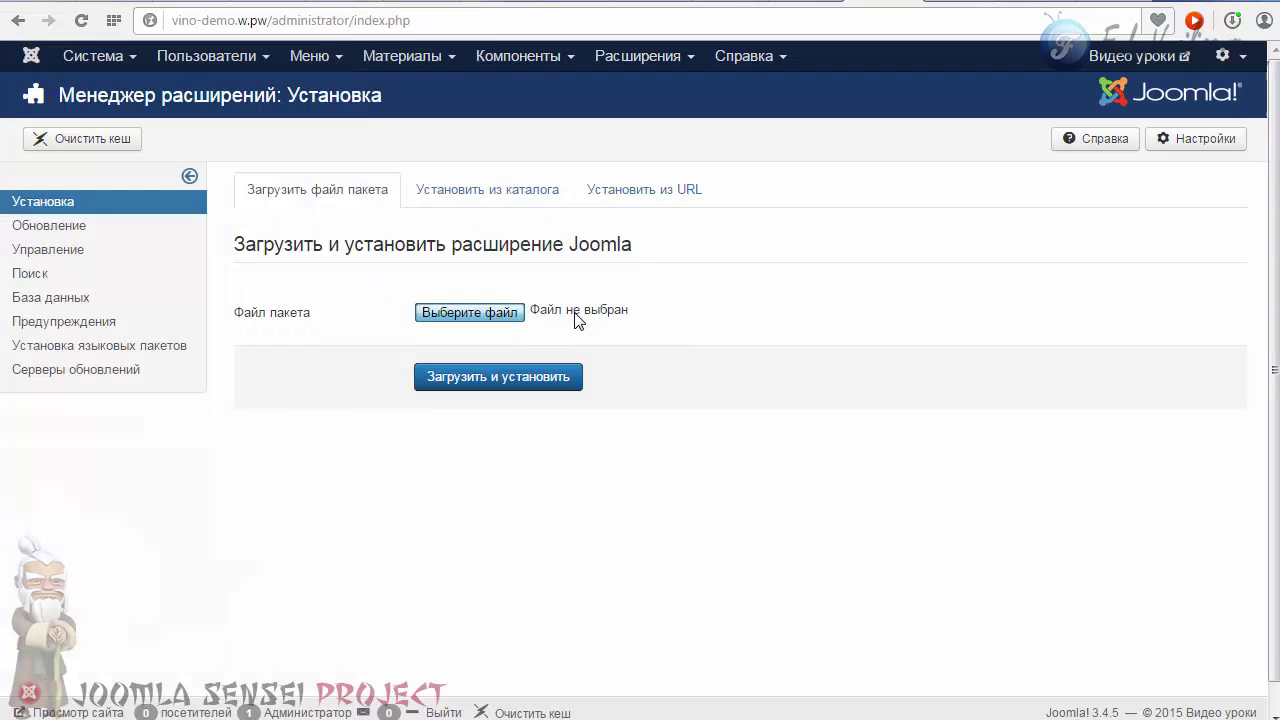
click(470, 378)
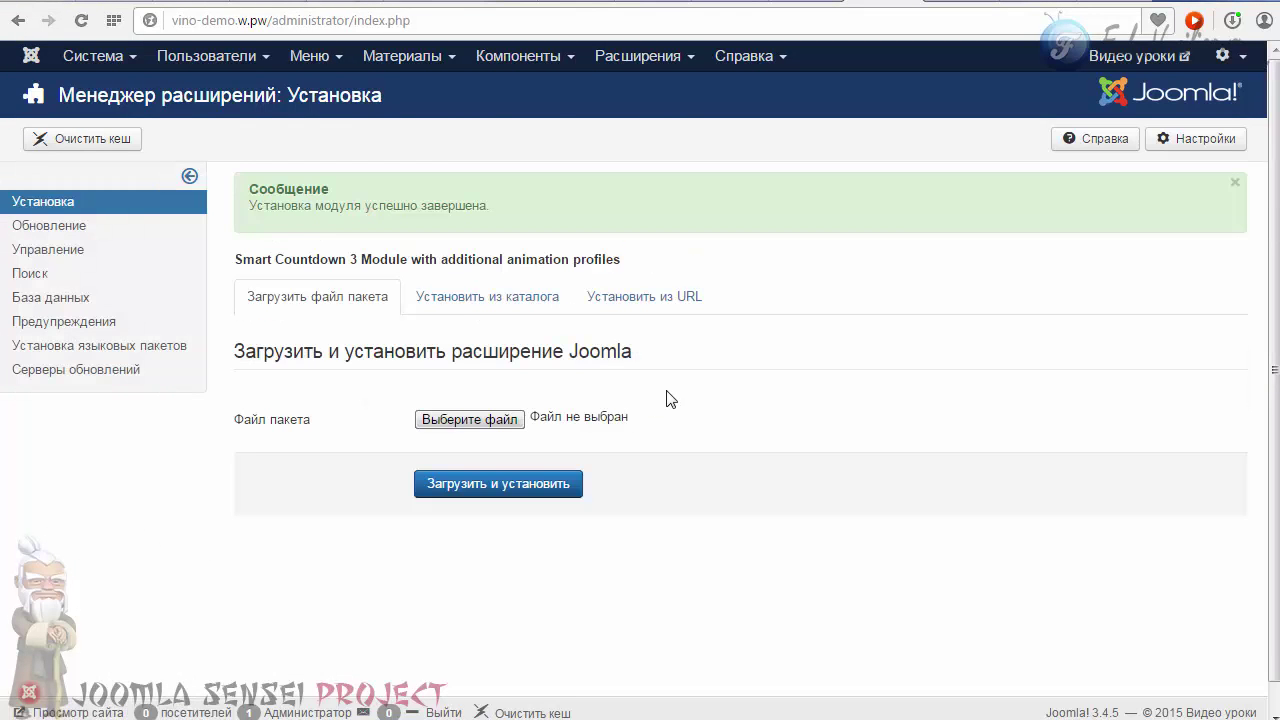
Open the Smart Countdown 3 module from the module manager and display its Layout settings.
click(603, 57)
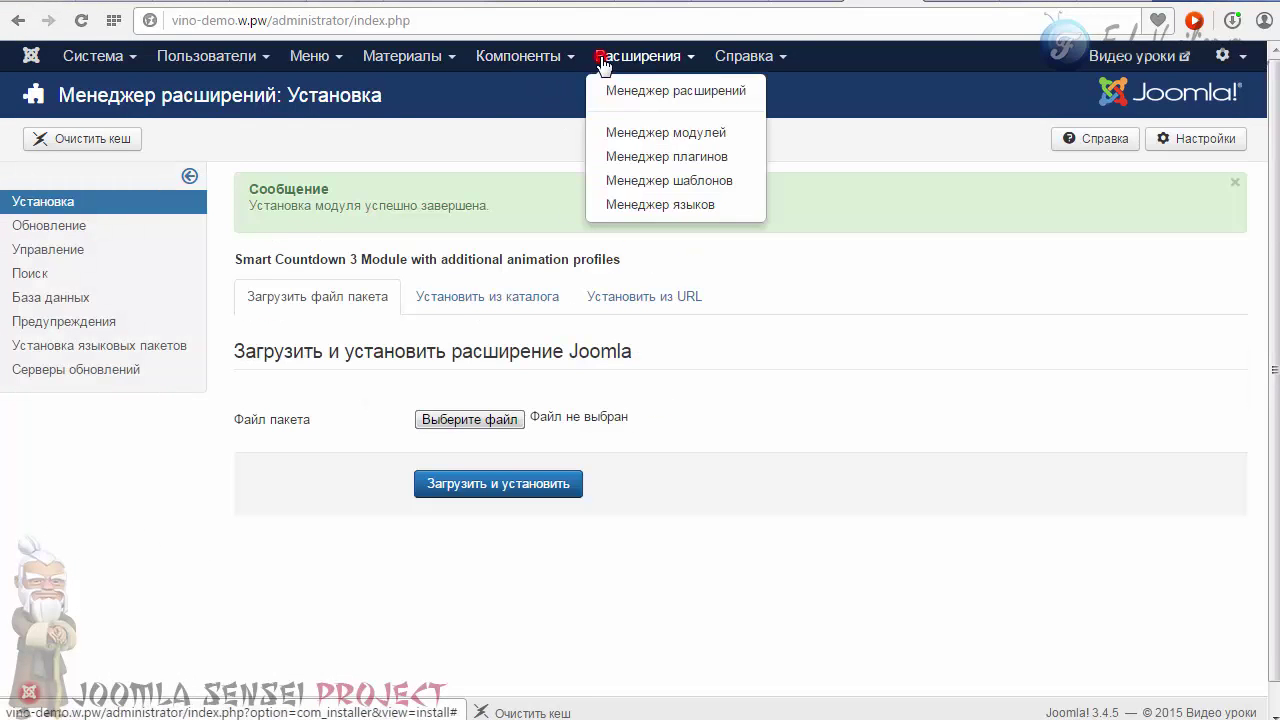
click(644, 138)
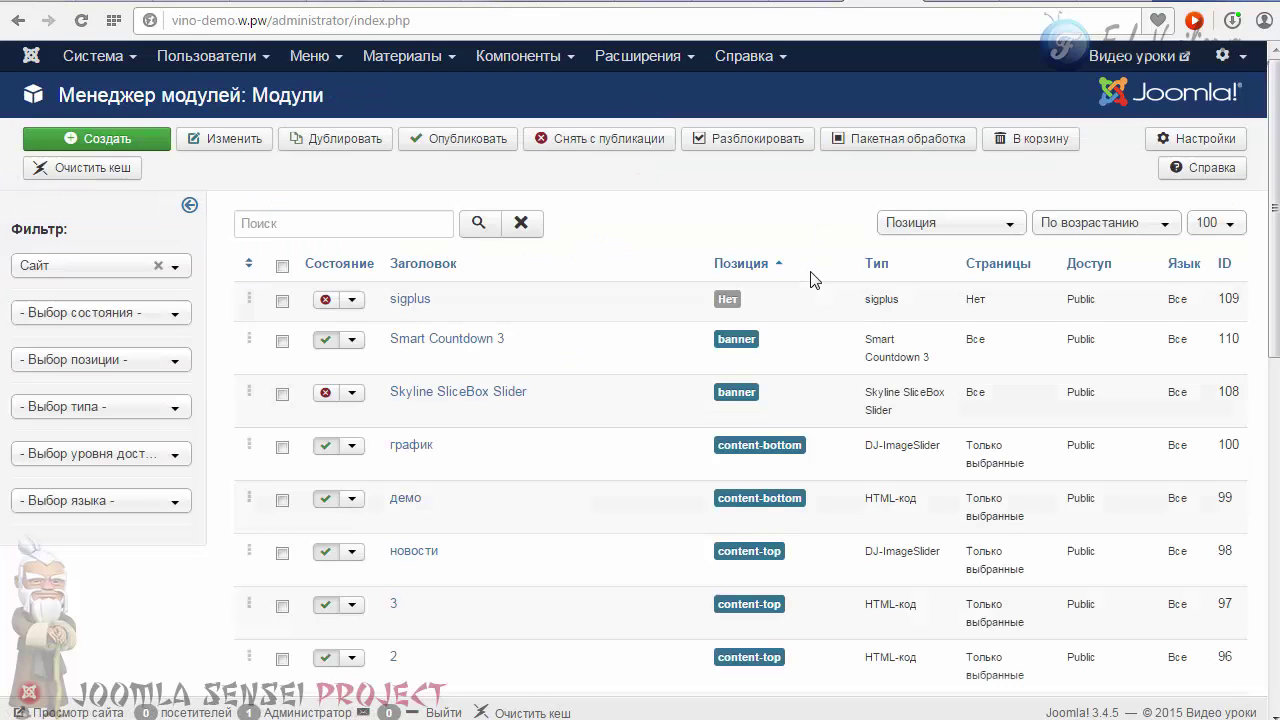
click(434, 339)
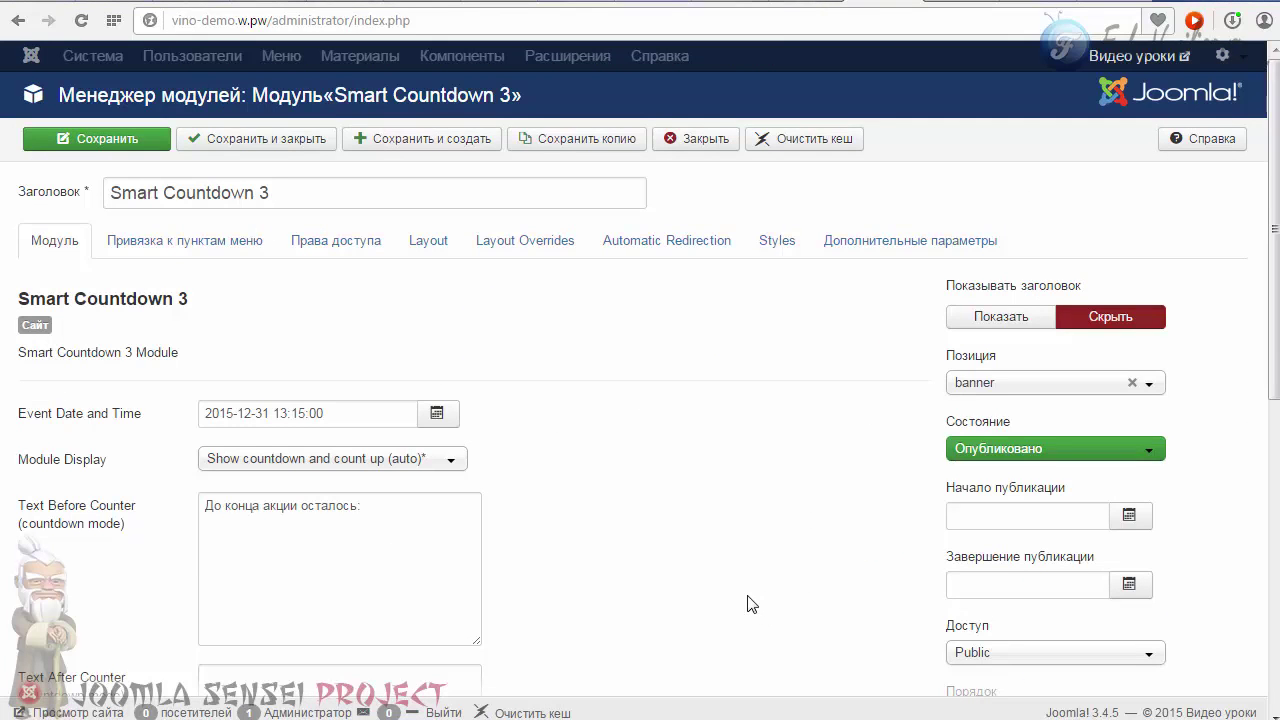
click(423, 246)
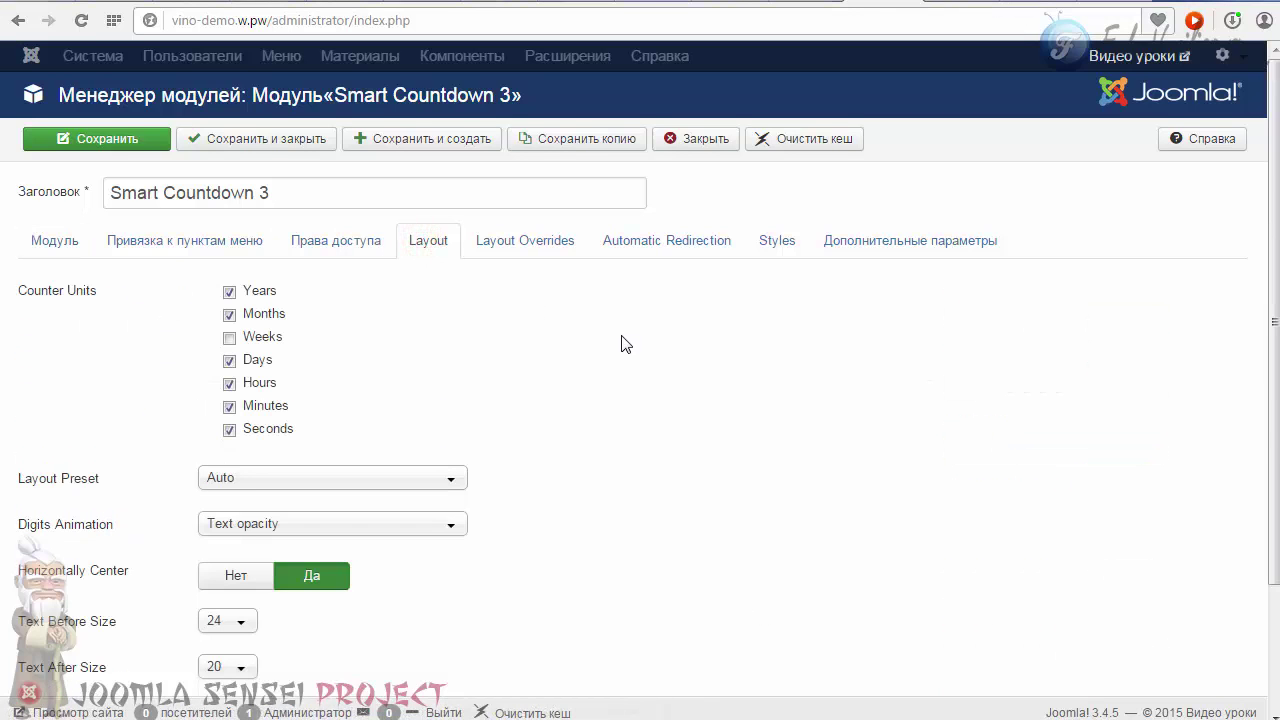
scroll(624, 343, down, 2)
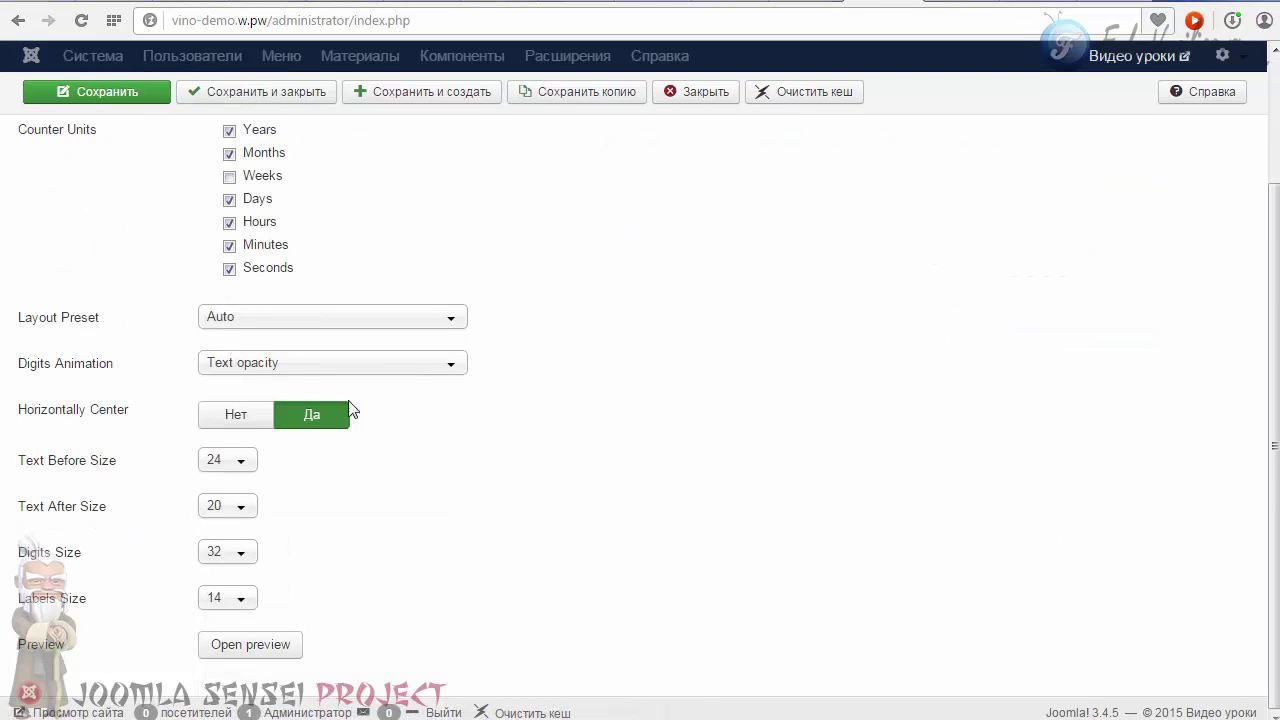
Set Digits Animation to Old style digits opacity, save the module, and reload the front page to check the timer.
click(225, 370)
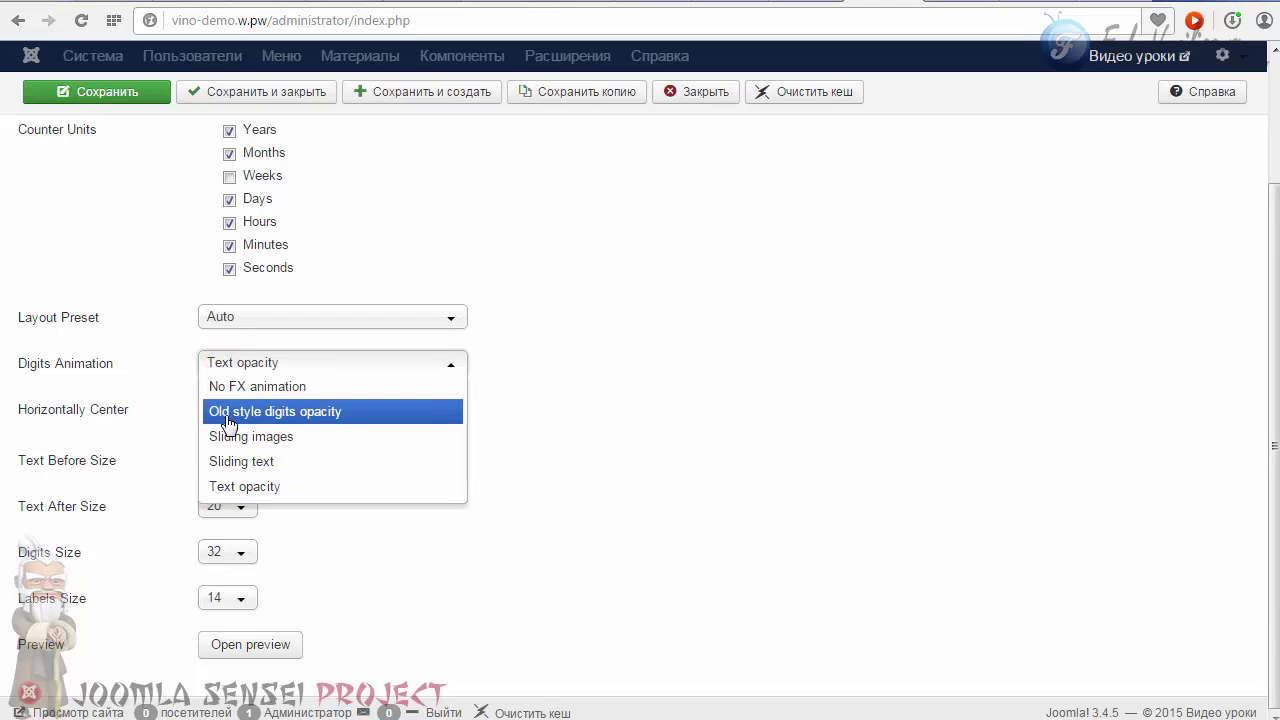
click(320, 418)
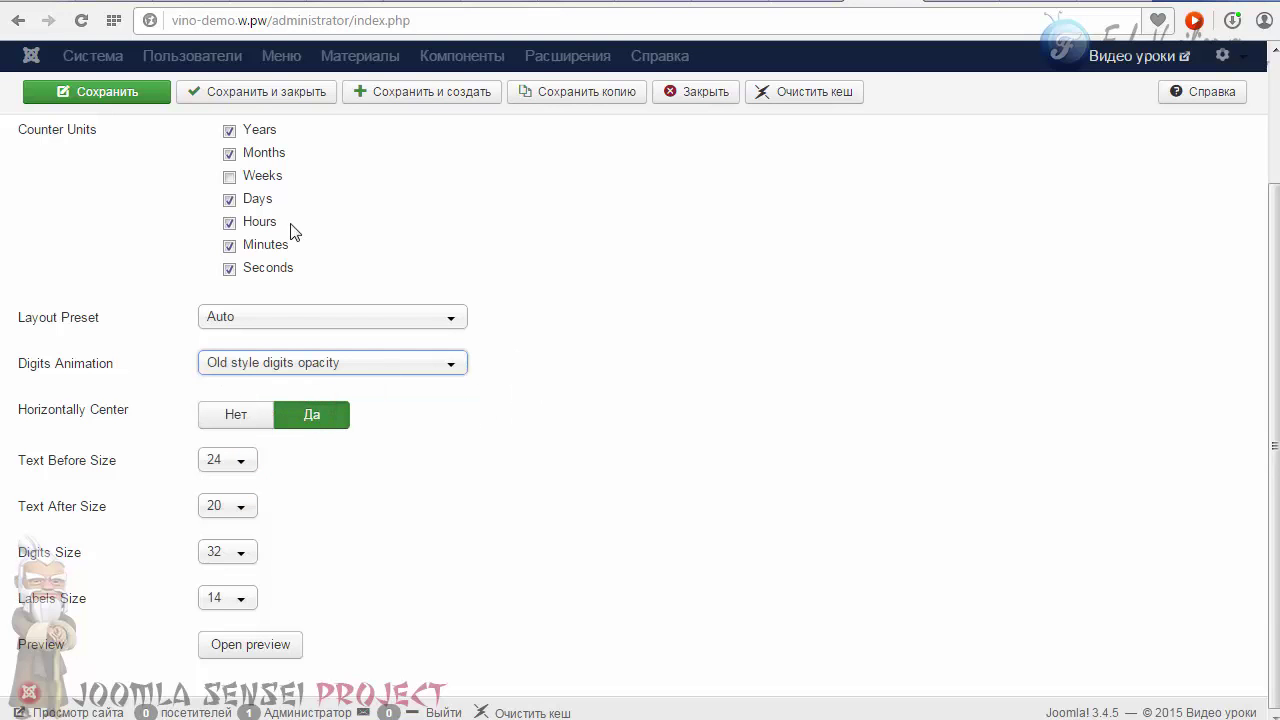
click(135, 97)
click(940, 4)
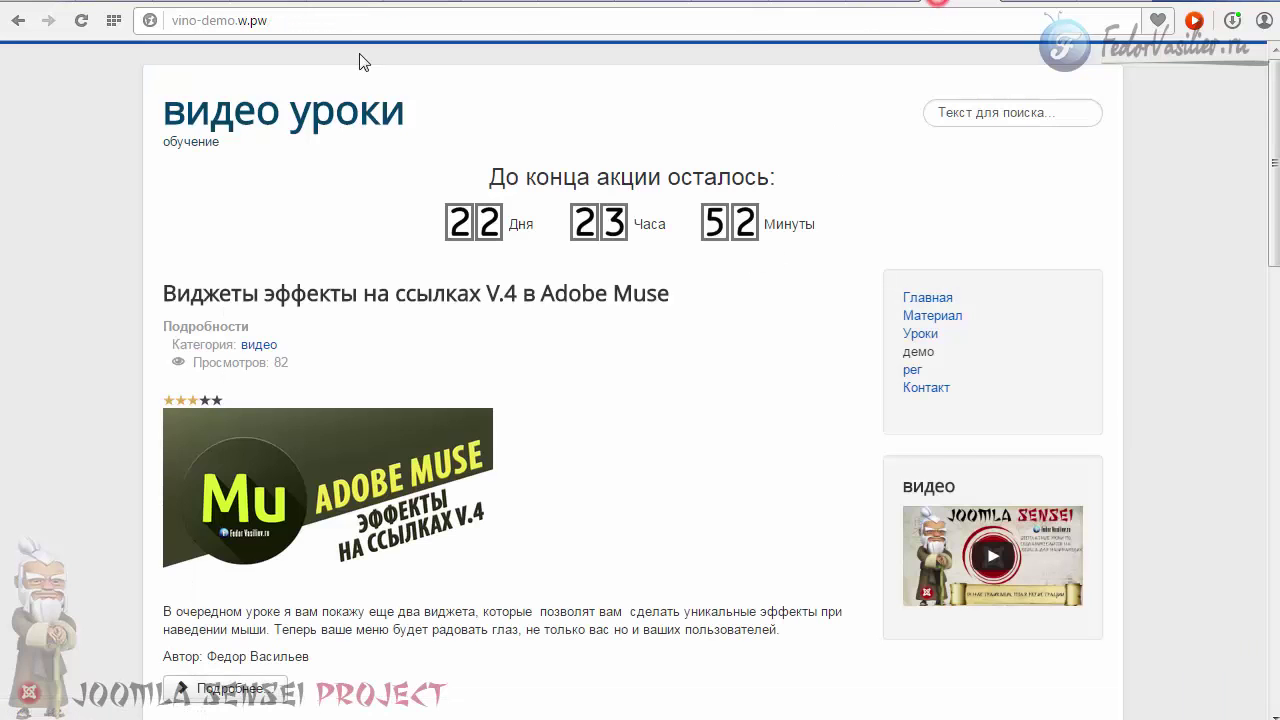
click(82, 22)
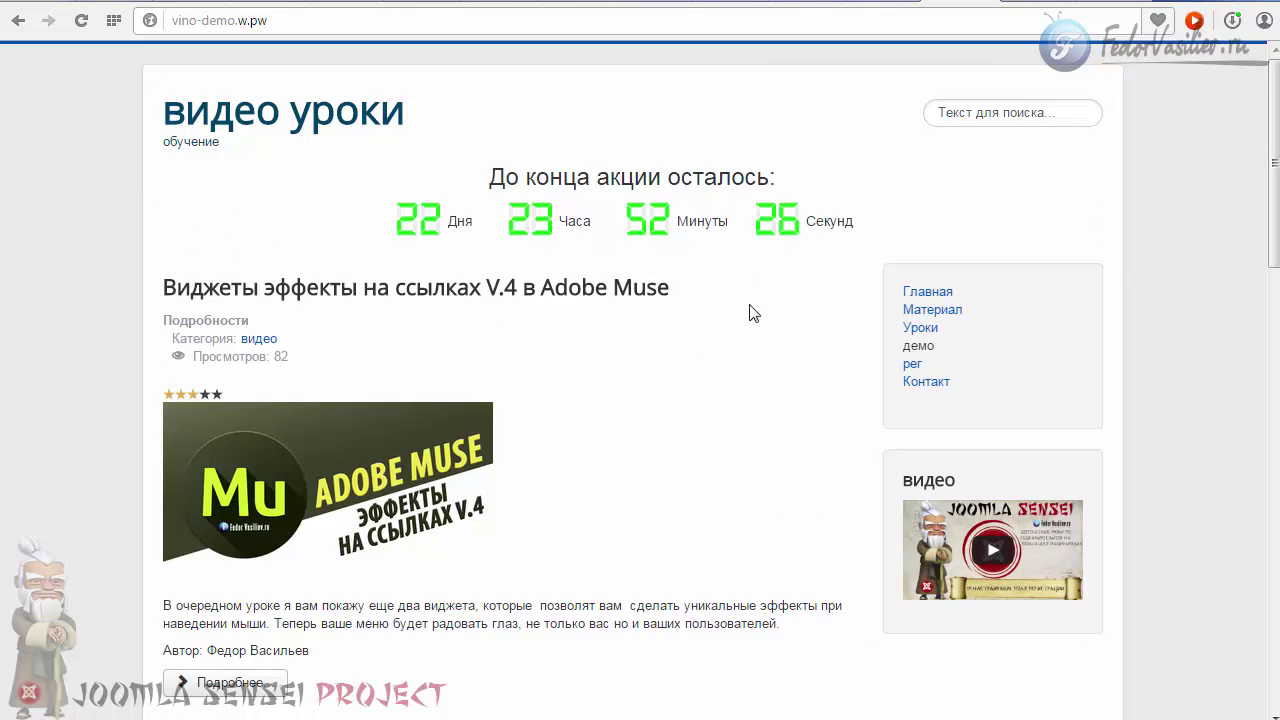
Return to the module's layout settings and set Digits Animation to No FX animation.
click(883, 5)
scroll(523, 500, down, 2)
click(421, 427)
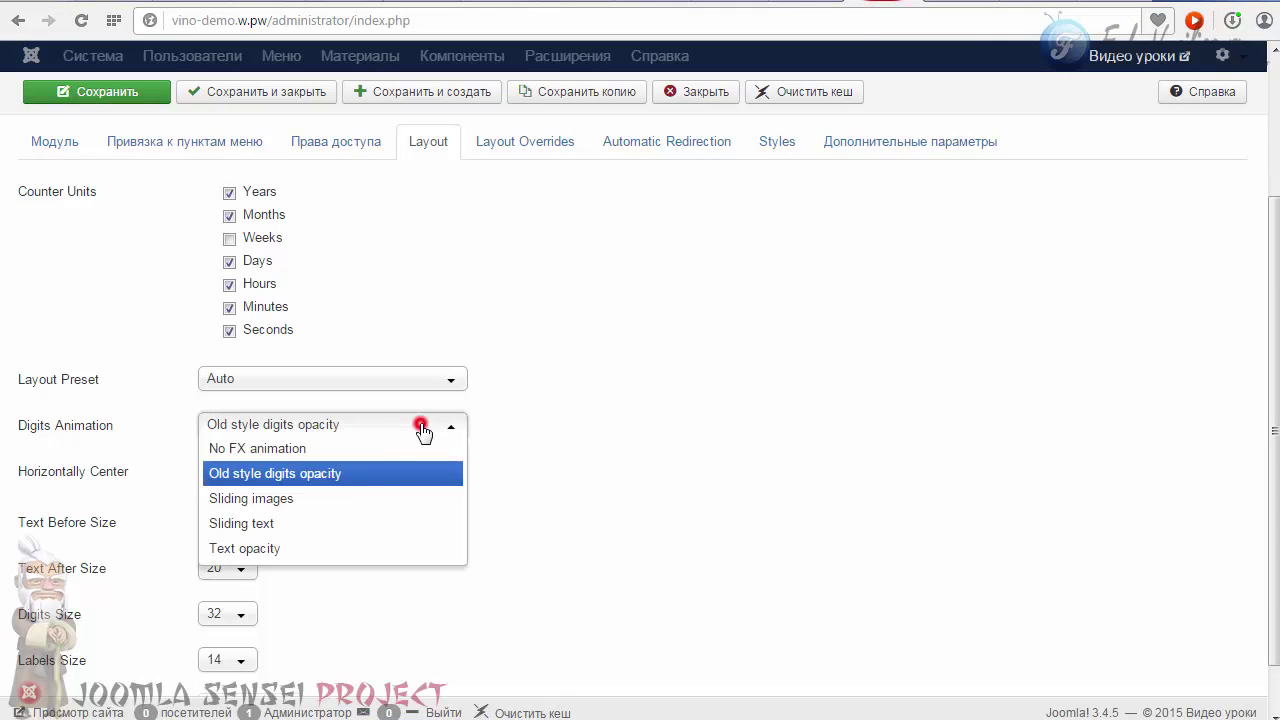
click(361, 456)
scroll(126, 424, down, 1)
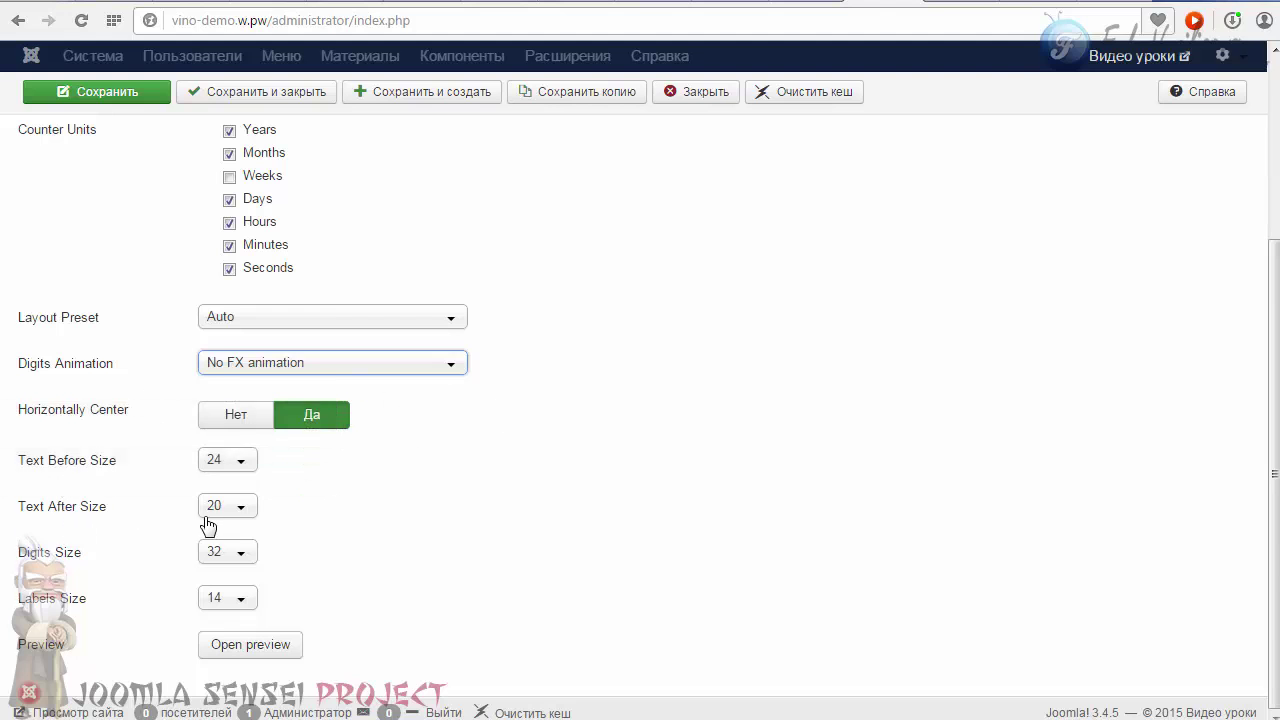
Check the timer digits on the front page, review the text and digit size options in the layout settings, and open the preview.
click(928, 4)
double_click(858, 217)
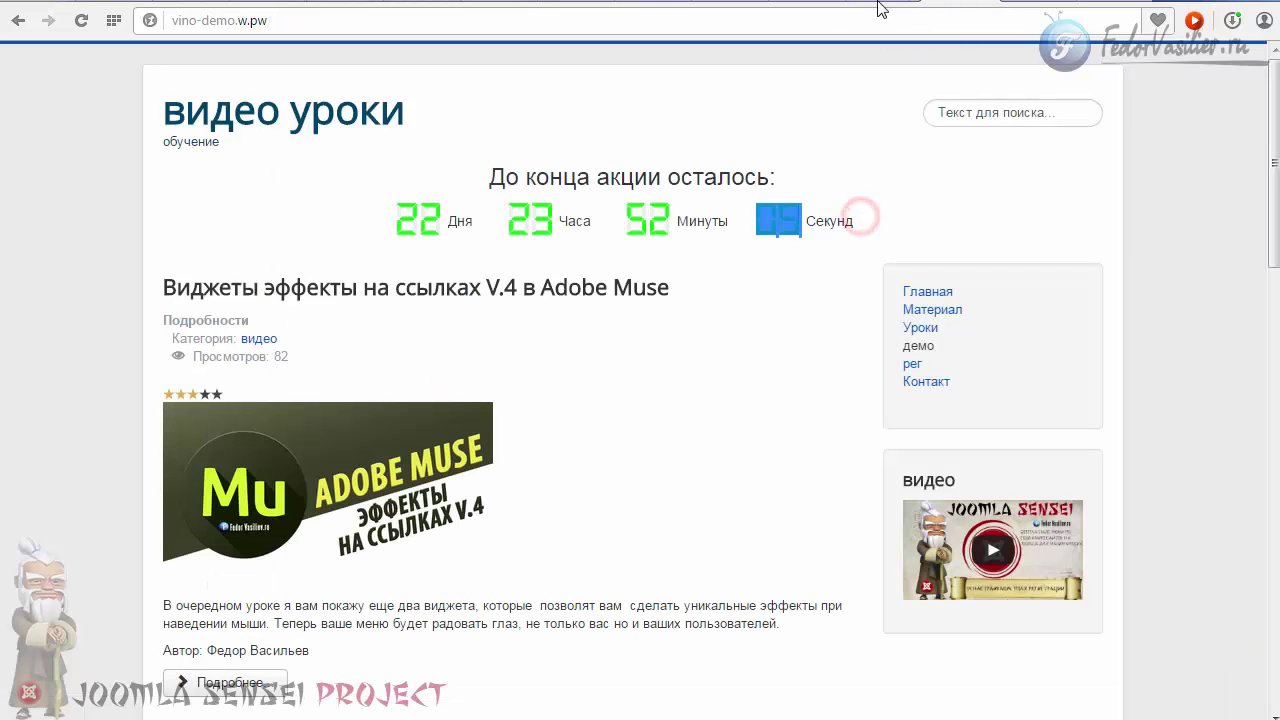
click(878, 8)
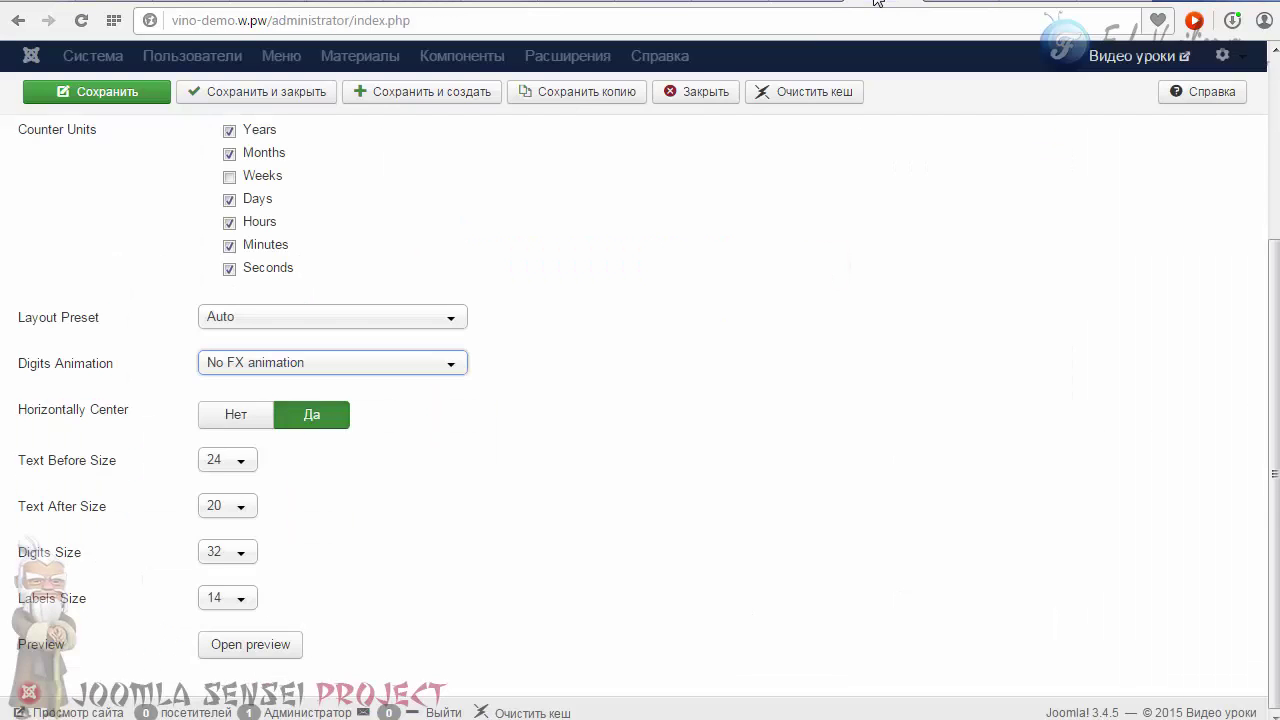
click(243, 512)
click(312, 535)
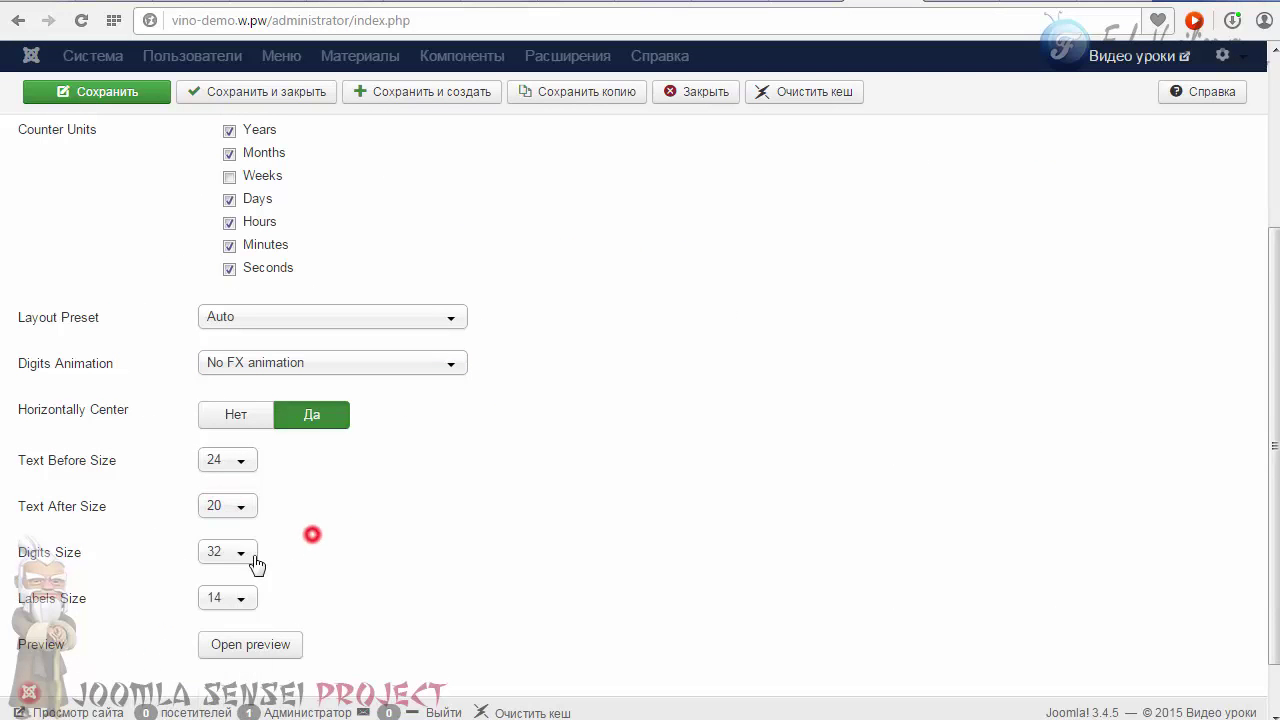
click(248, 555)
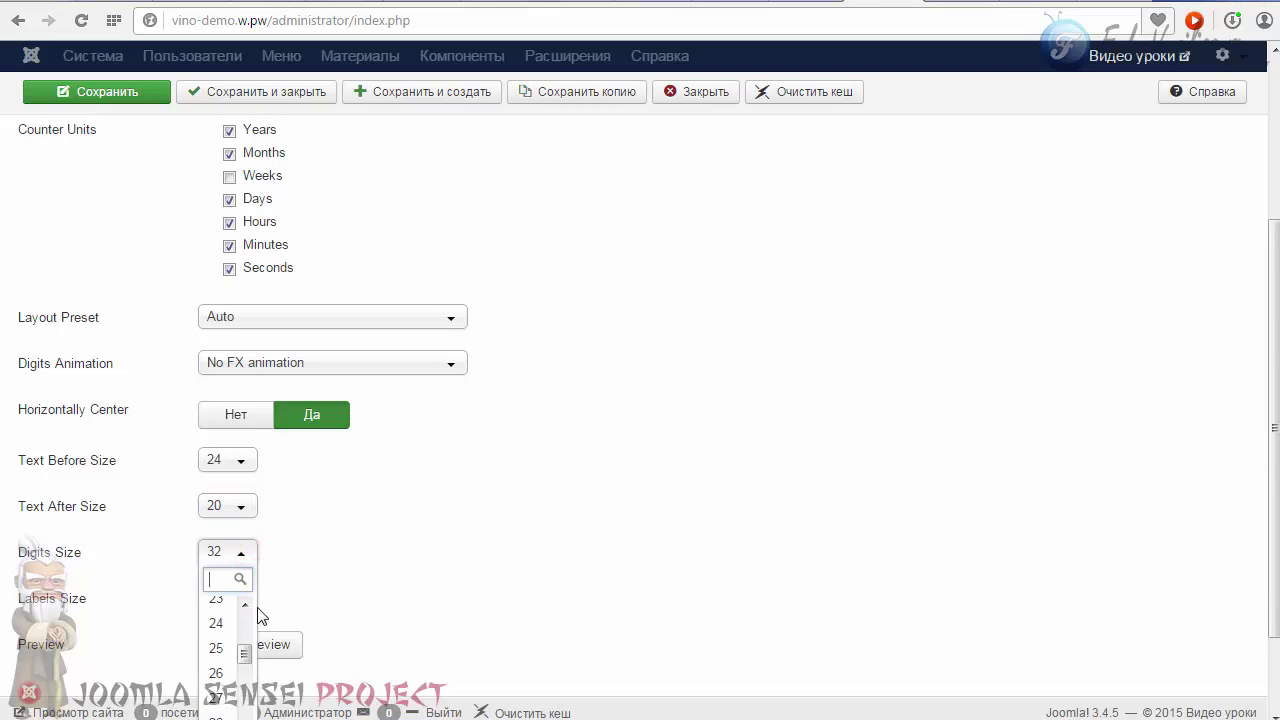
click(345, 588)
scroll(275, 600, down, 1)
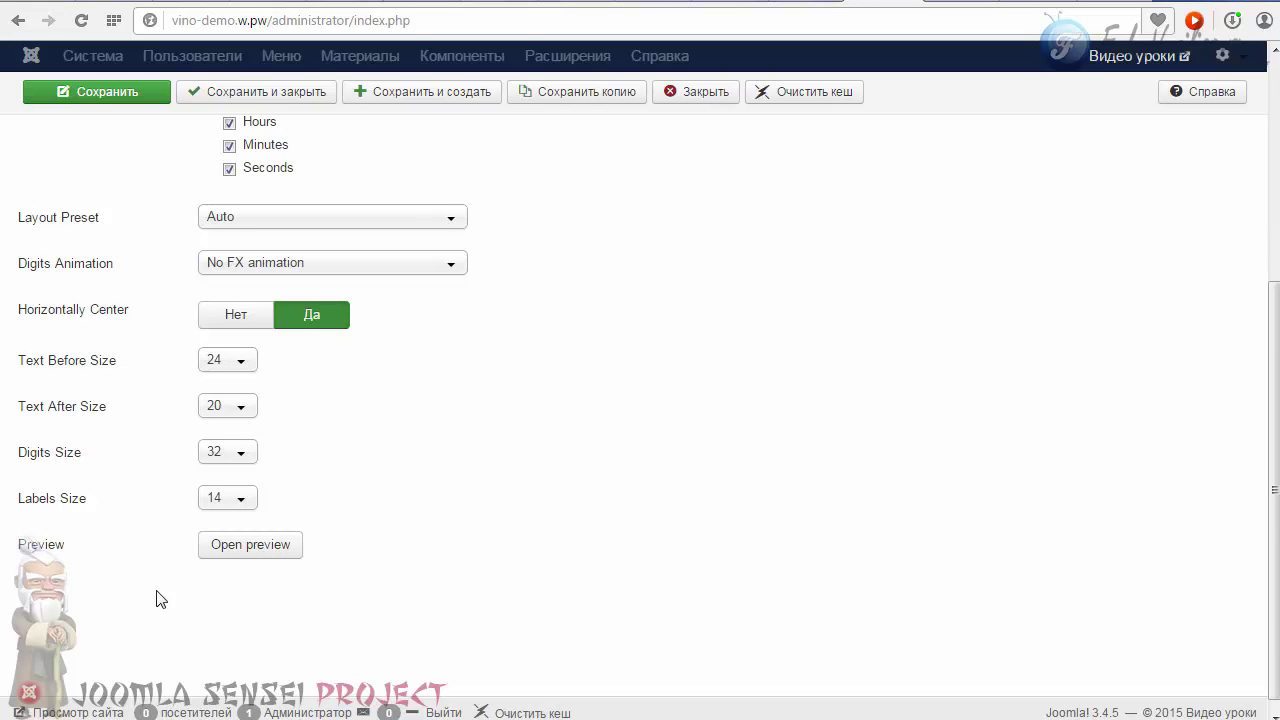
click(250, 550)
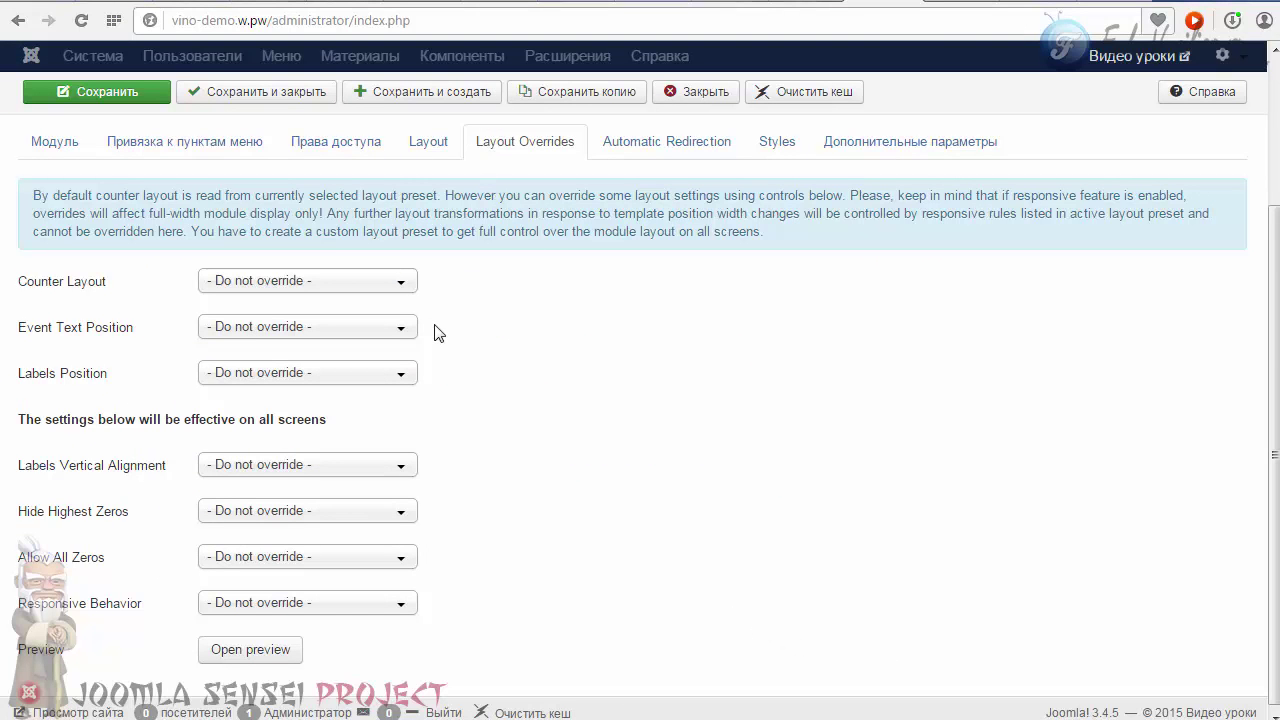
Examine the override options for Counter Layout, Labels Position and Labels Vertical Alignment, comparing them with the timer on the front page.
click(402, 283)
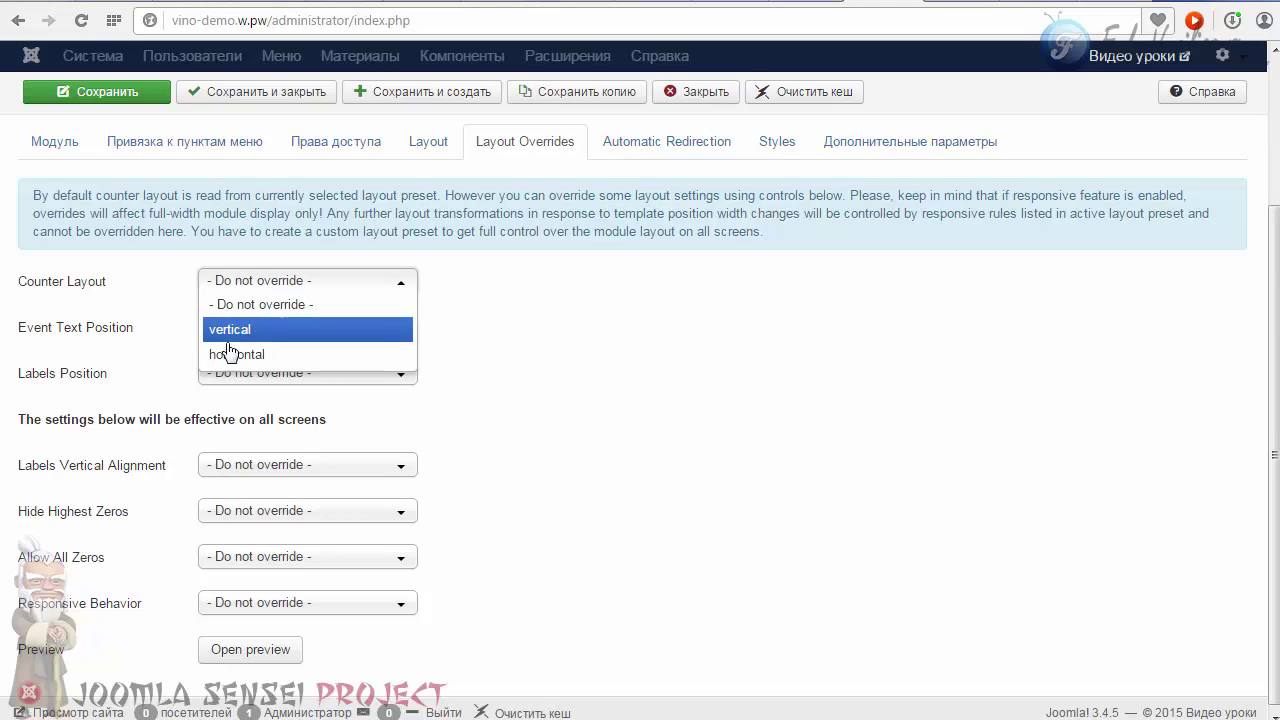
click(340, 376)
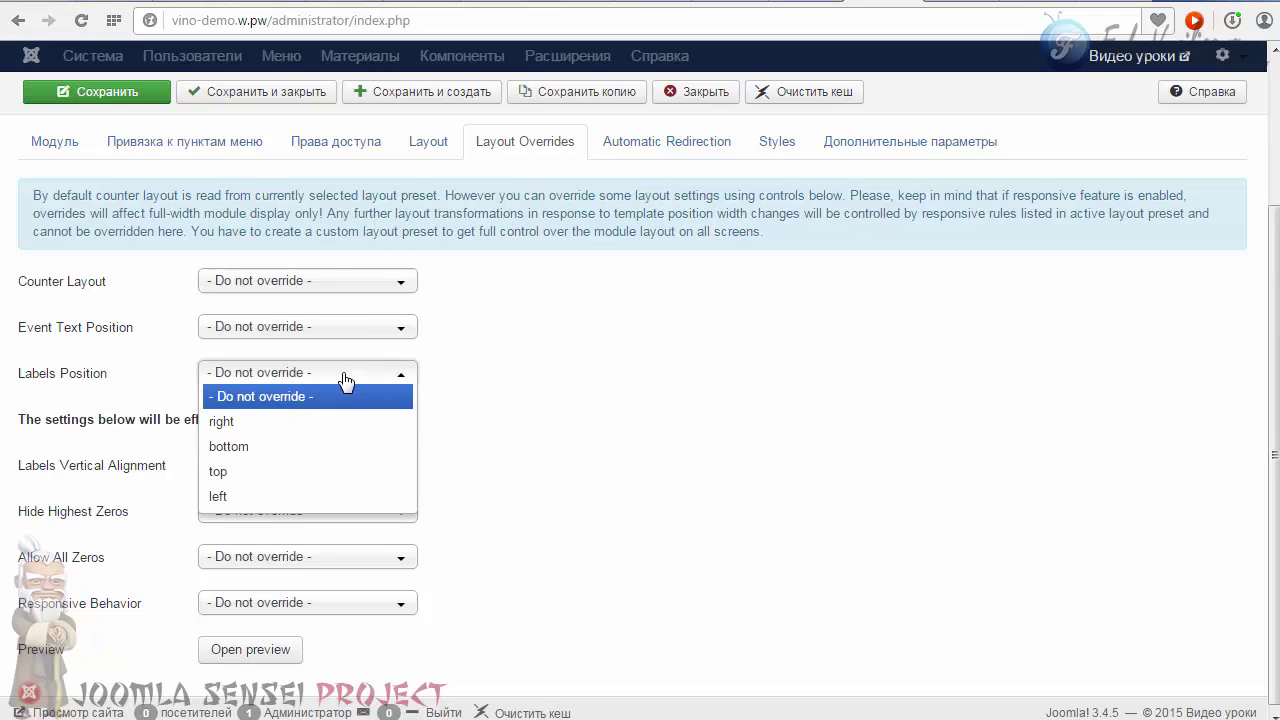
click(554, 410)
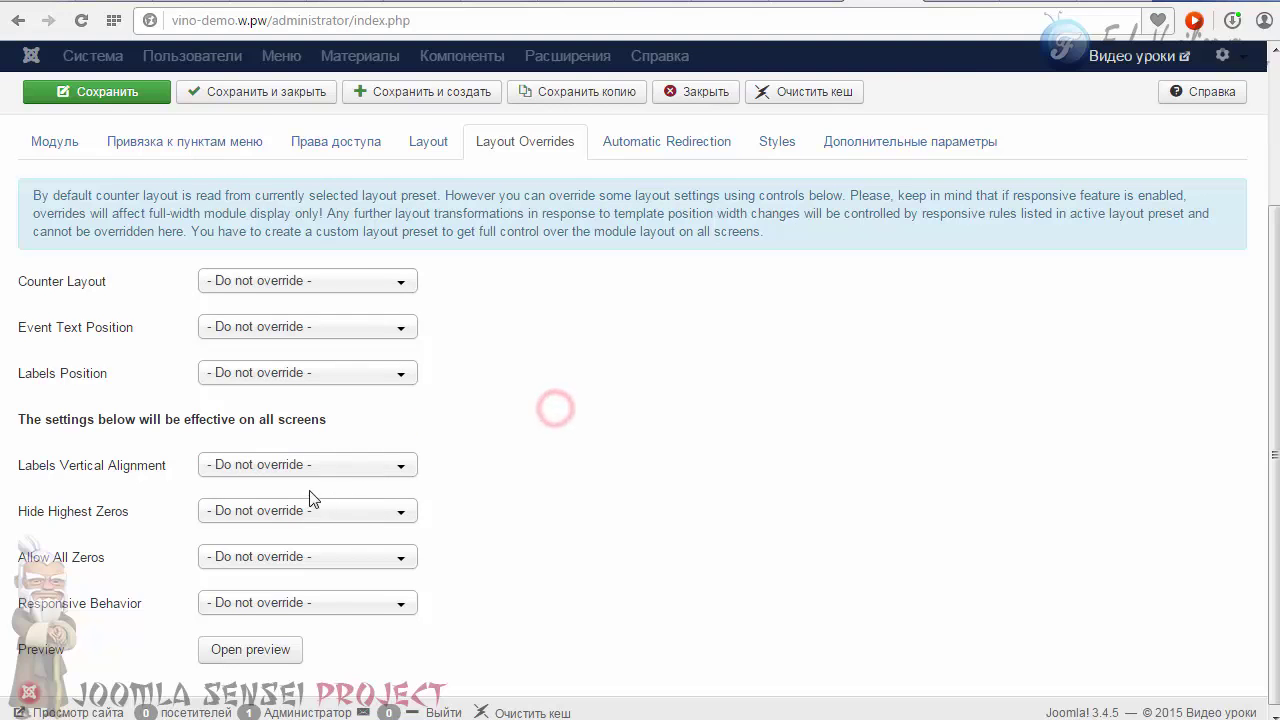
click(968, 3)
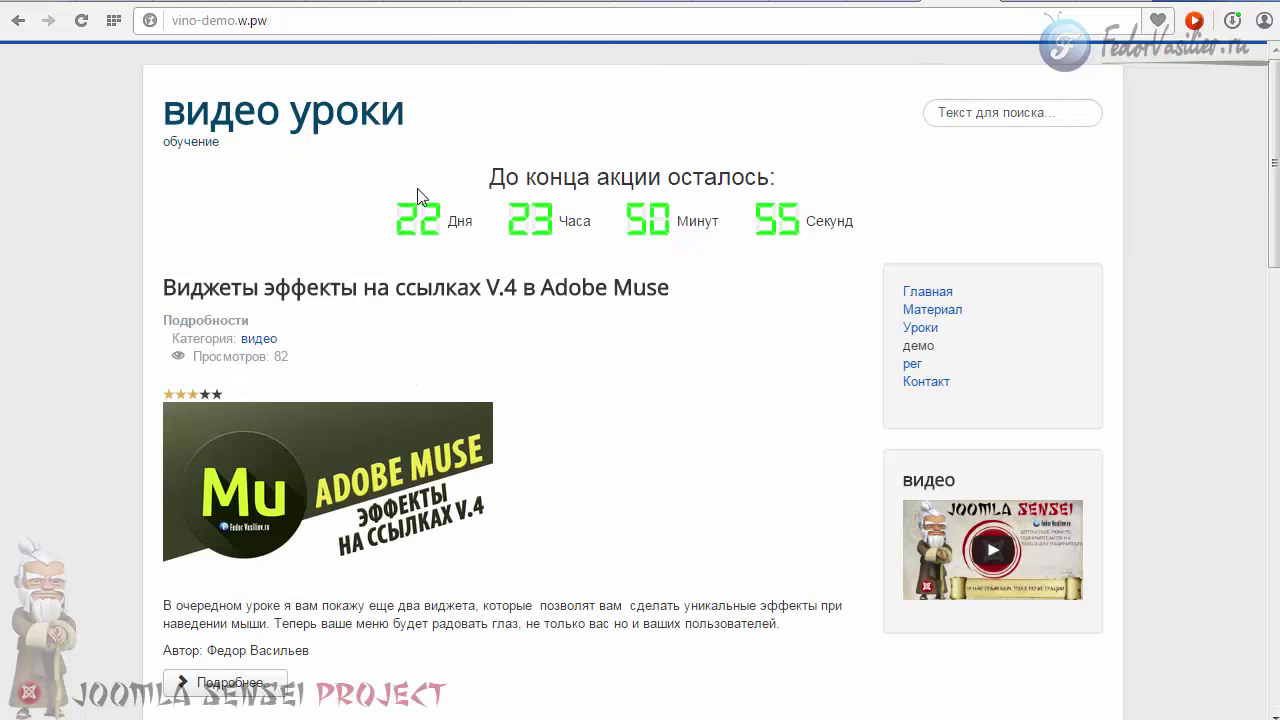
click(865, 5)
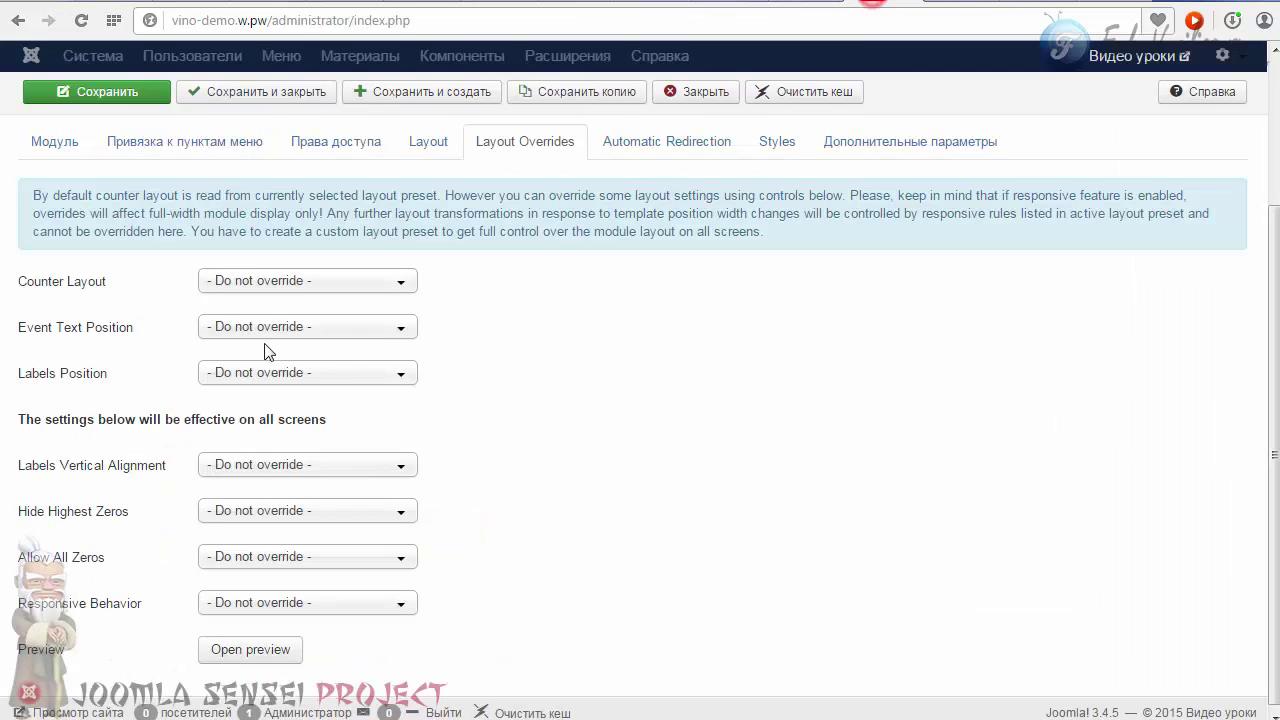
click(243, 375)
click(243, 374)
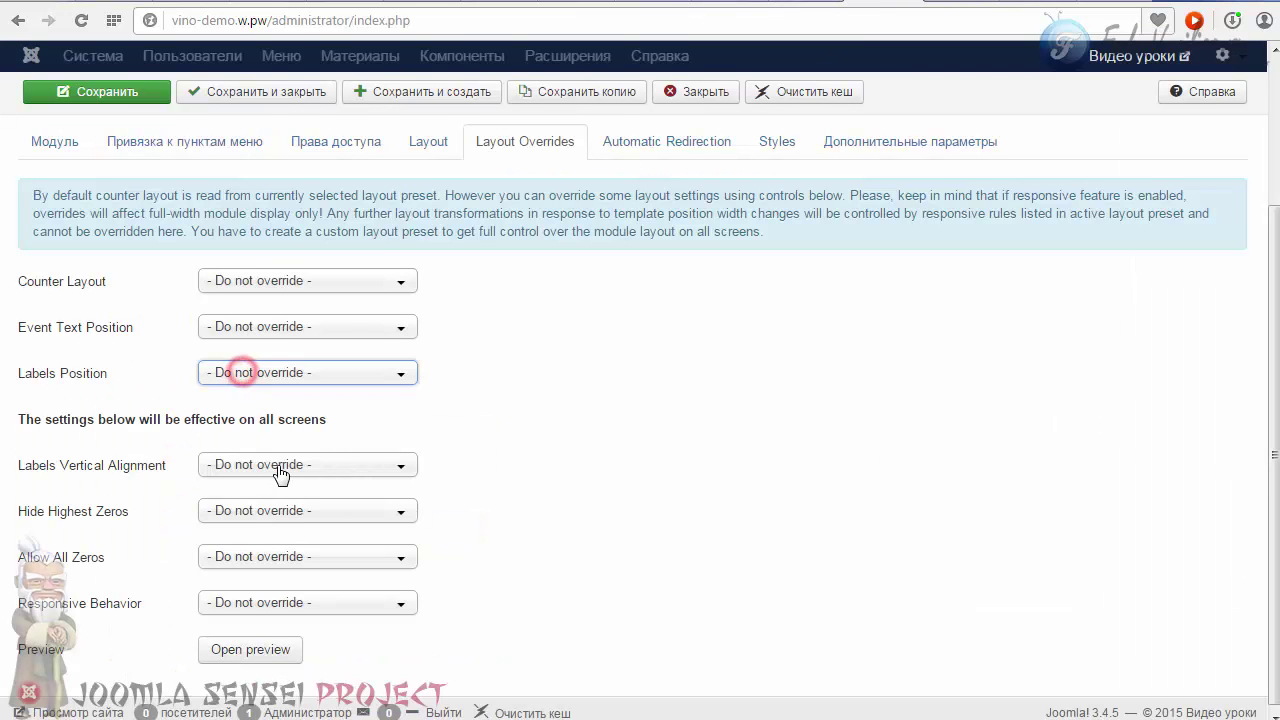
click(275, 465)
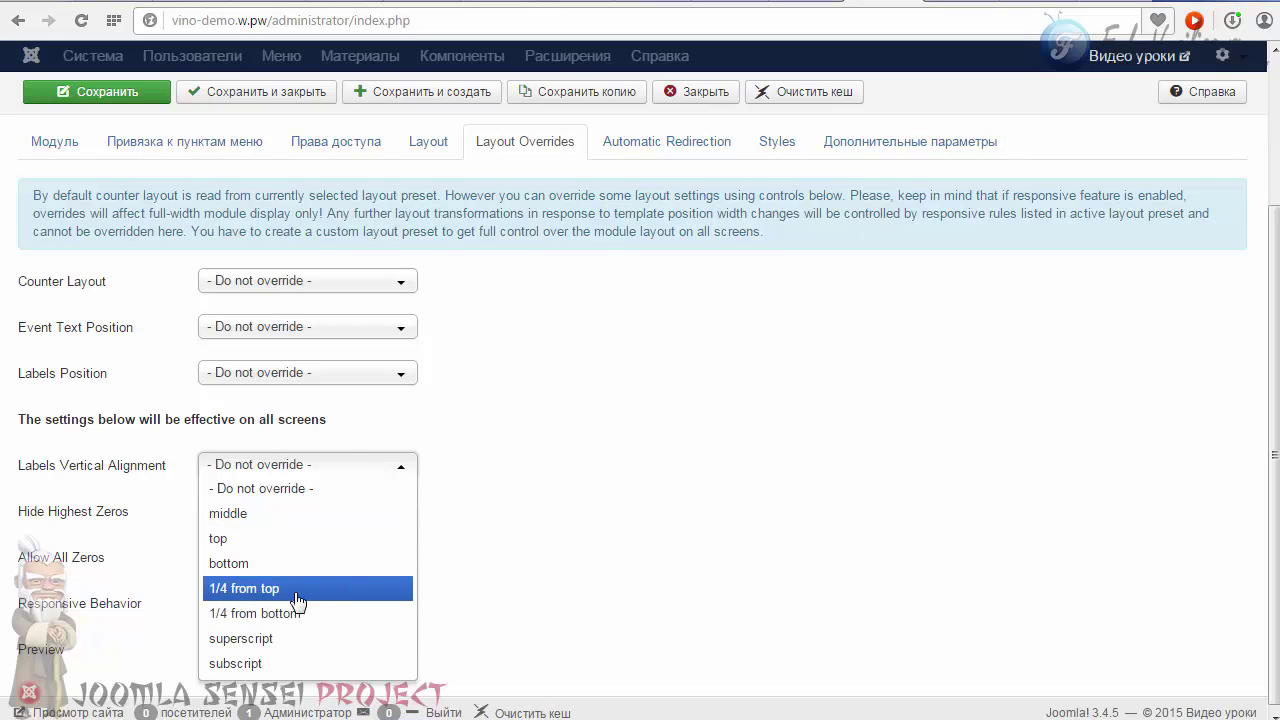
click(494, 548)
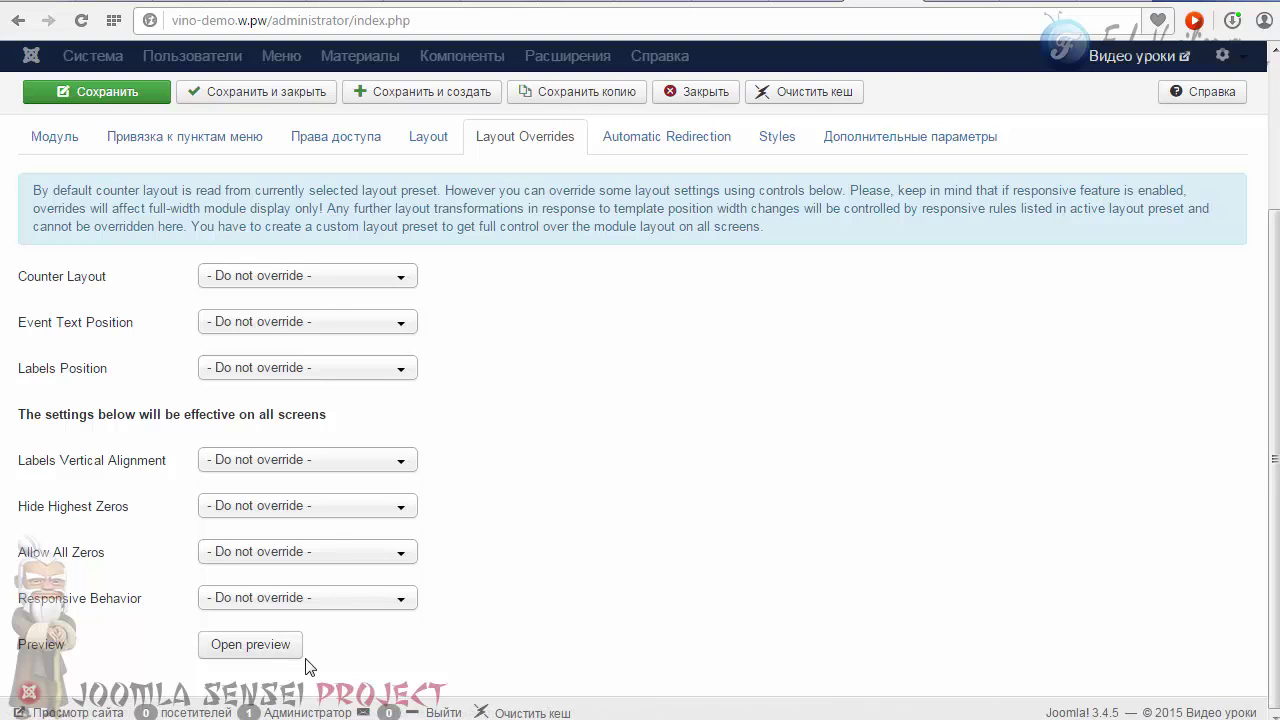
Examine the Responsive Behavior override options and view the timer on the front page.
mouse_move(44, 640)
mouse_move(45, 607)
click(247, 600)
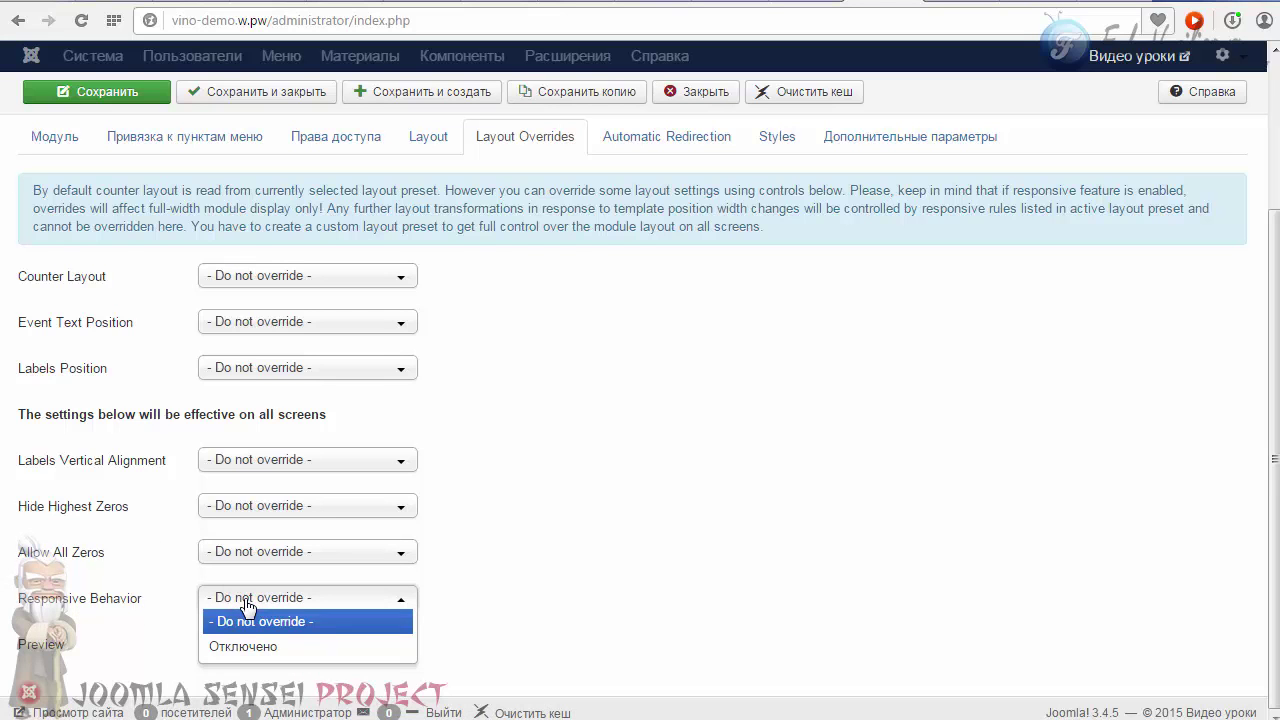
click(534, 605)
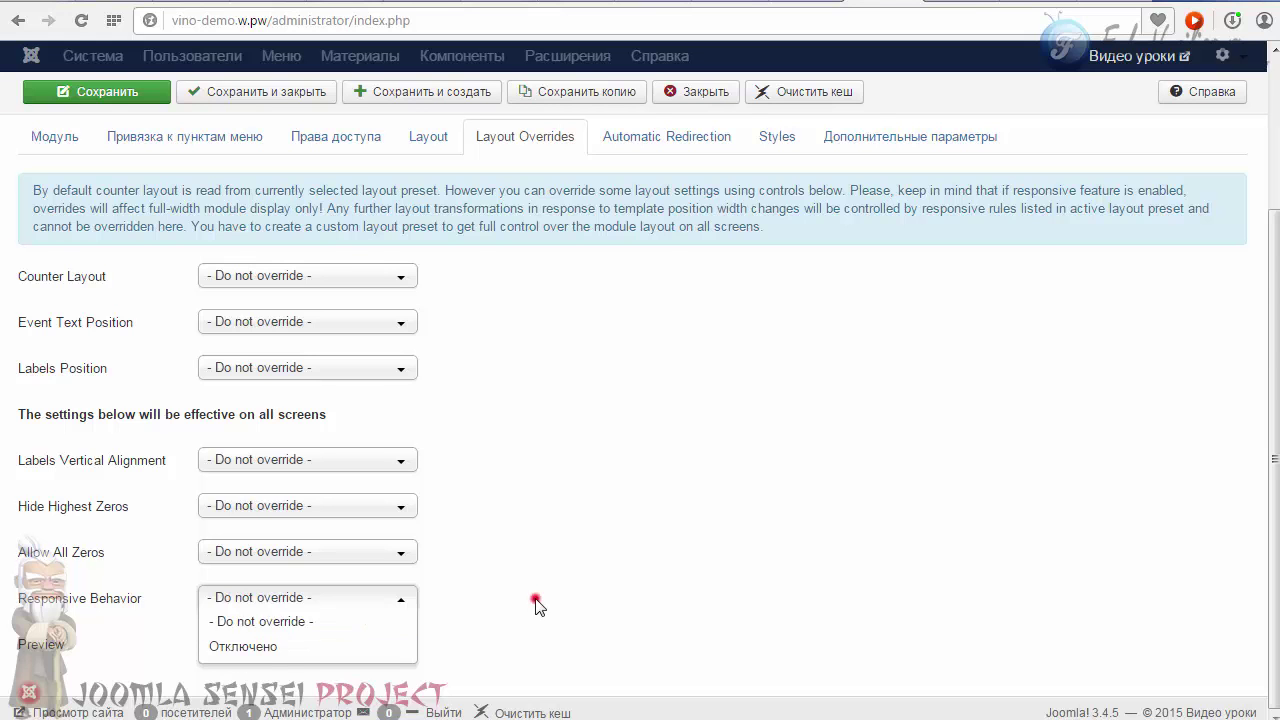
click(952, 5)
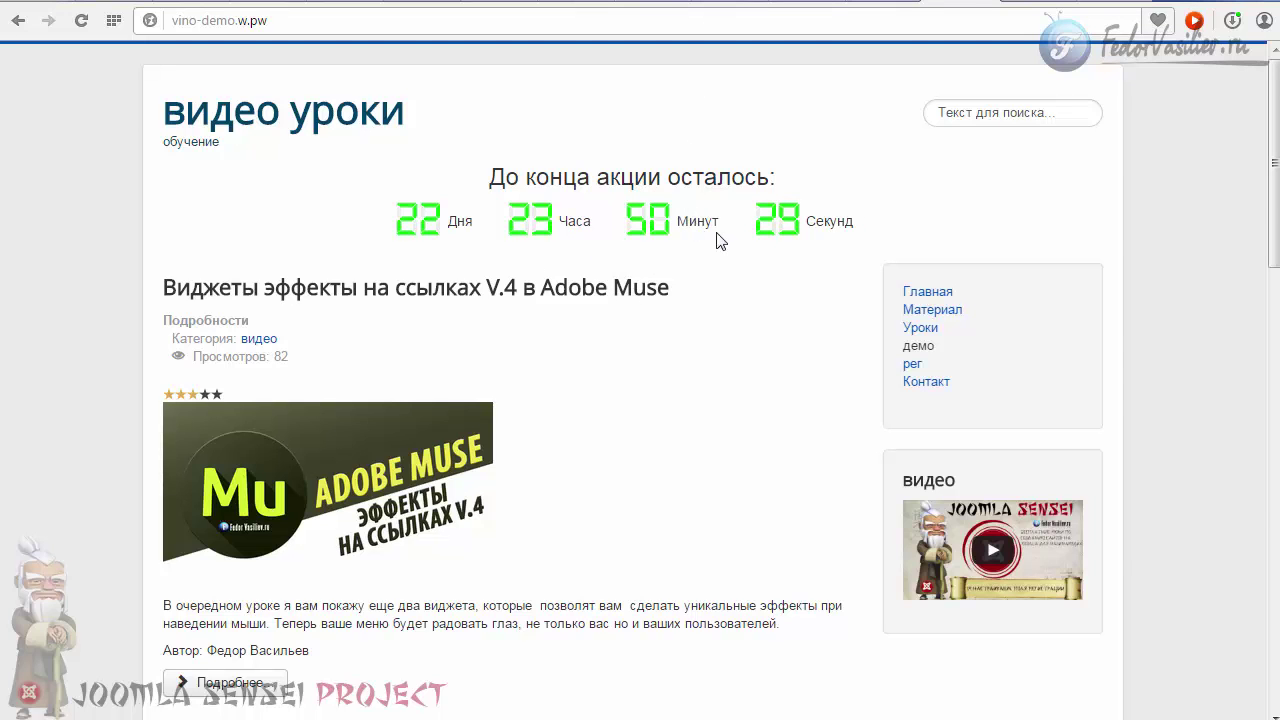
click(855, 2)
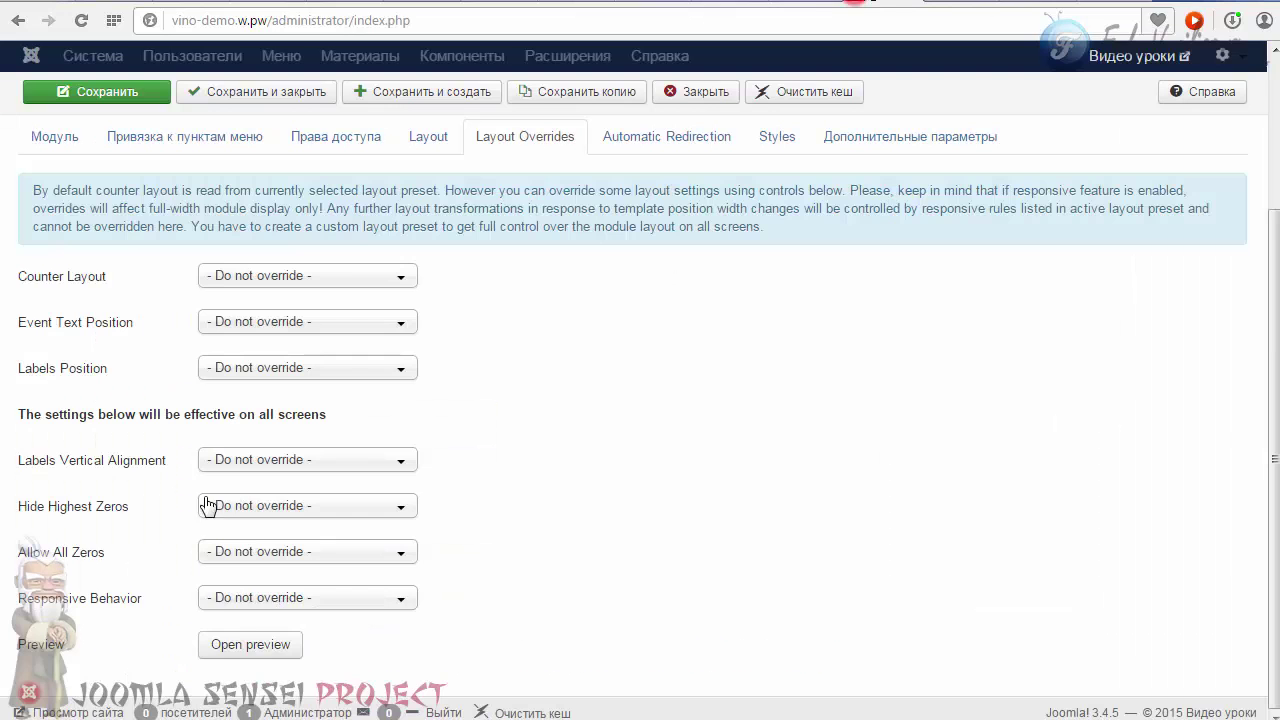
click(242, 600)
click(240, 598)
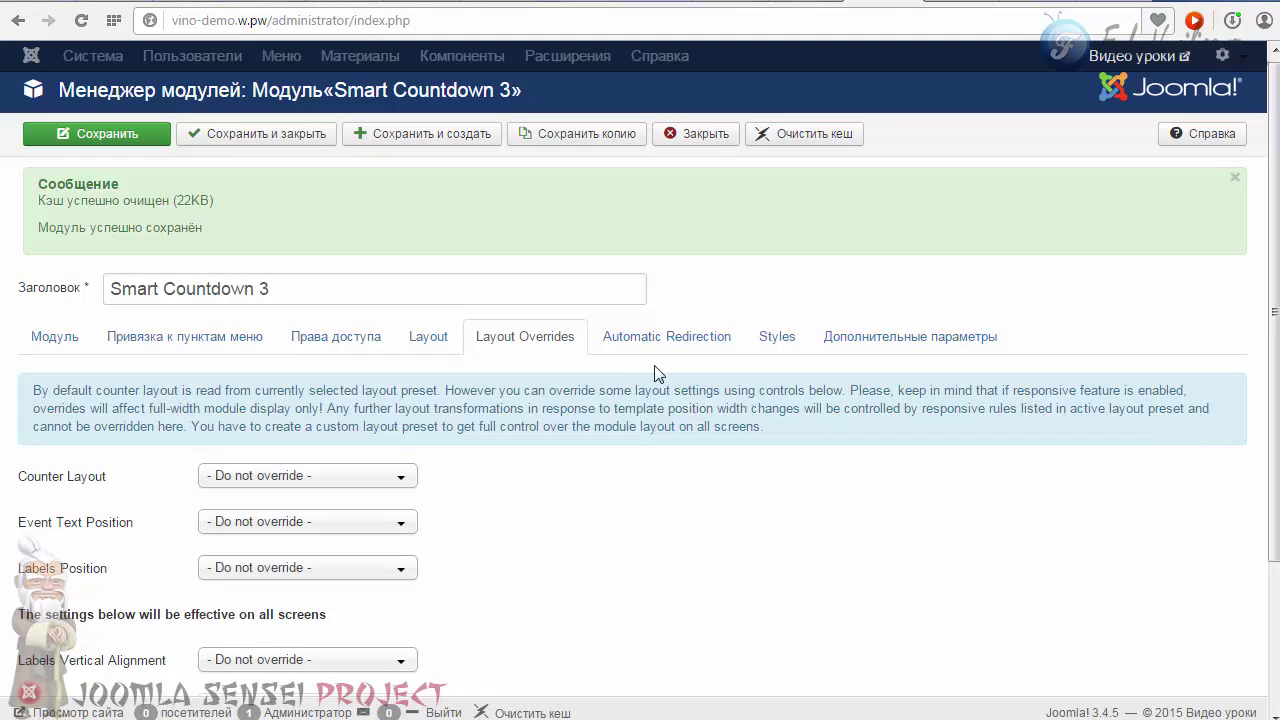
Set Redirect on click to Always in the module's automatic redirection settings.
click(655, 340)
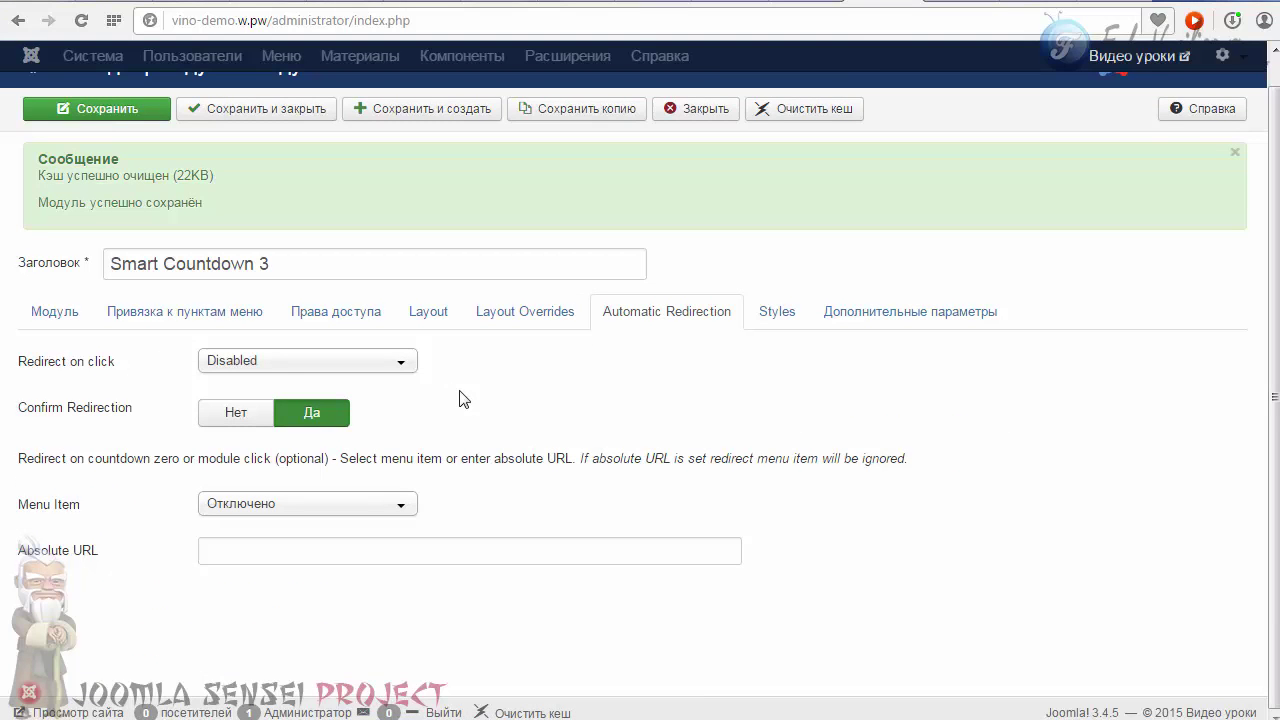
click(307, 360)
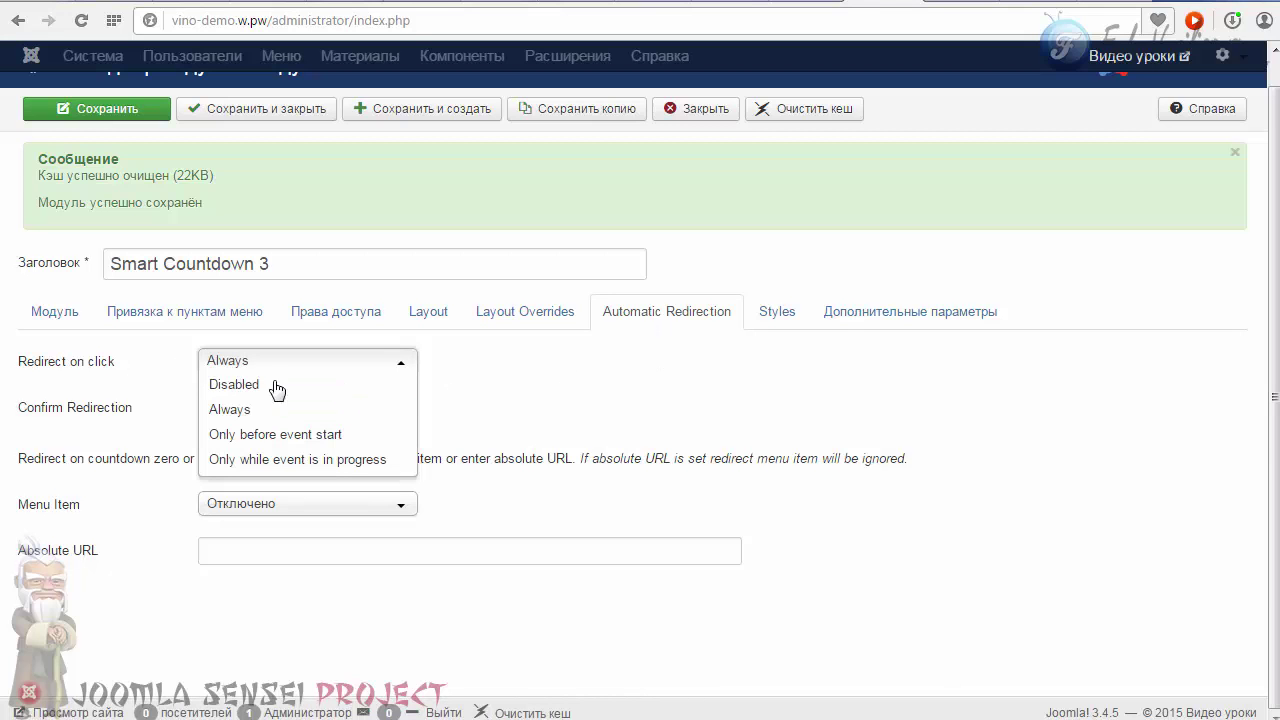
click(228, 410)
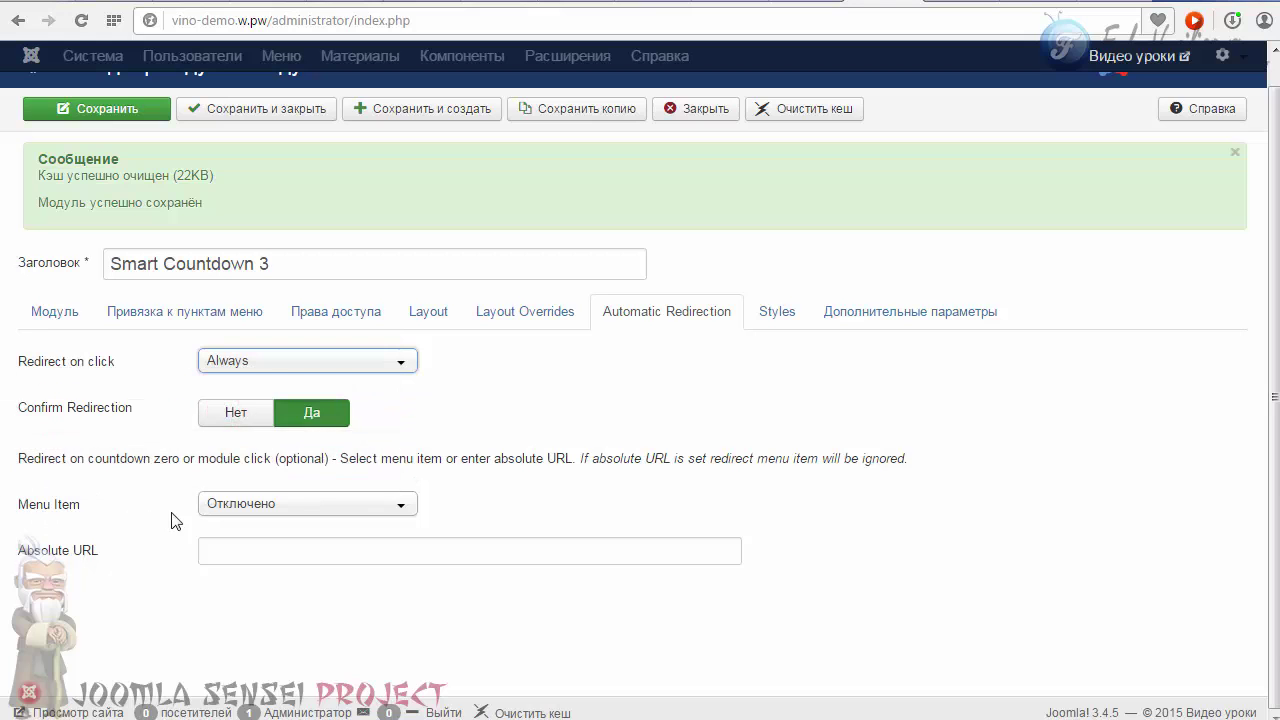
Try Уроки as the redirection menu item, return it to Отключено, and inspect the Absolute URL field.
mouse_move(46, 519)
click(229, 506)
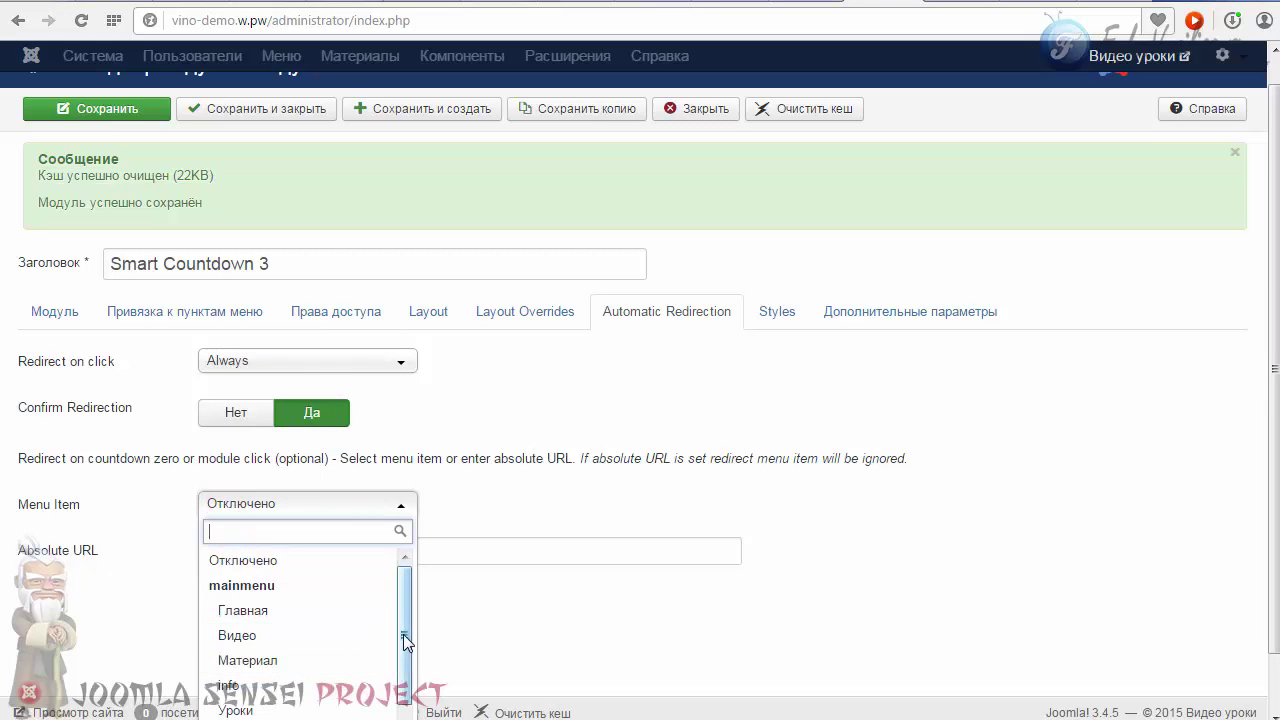
drag(403, 634, 403, 680)
click(240, 640)
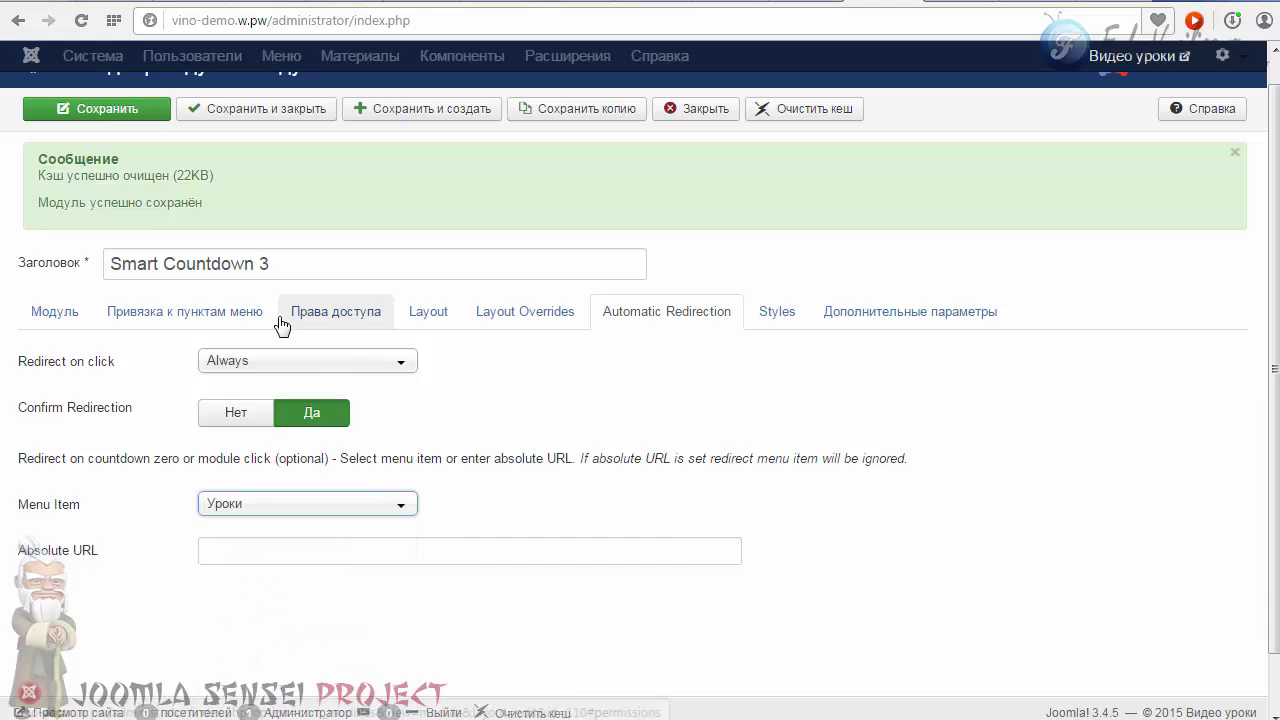
click(371, 507)
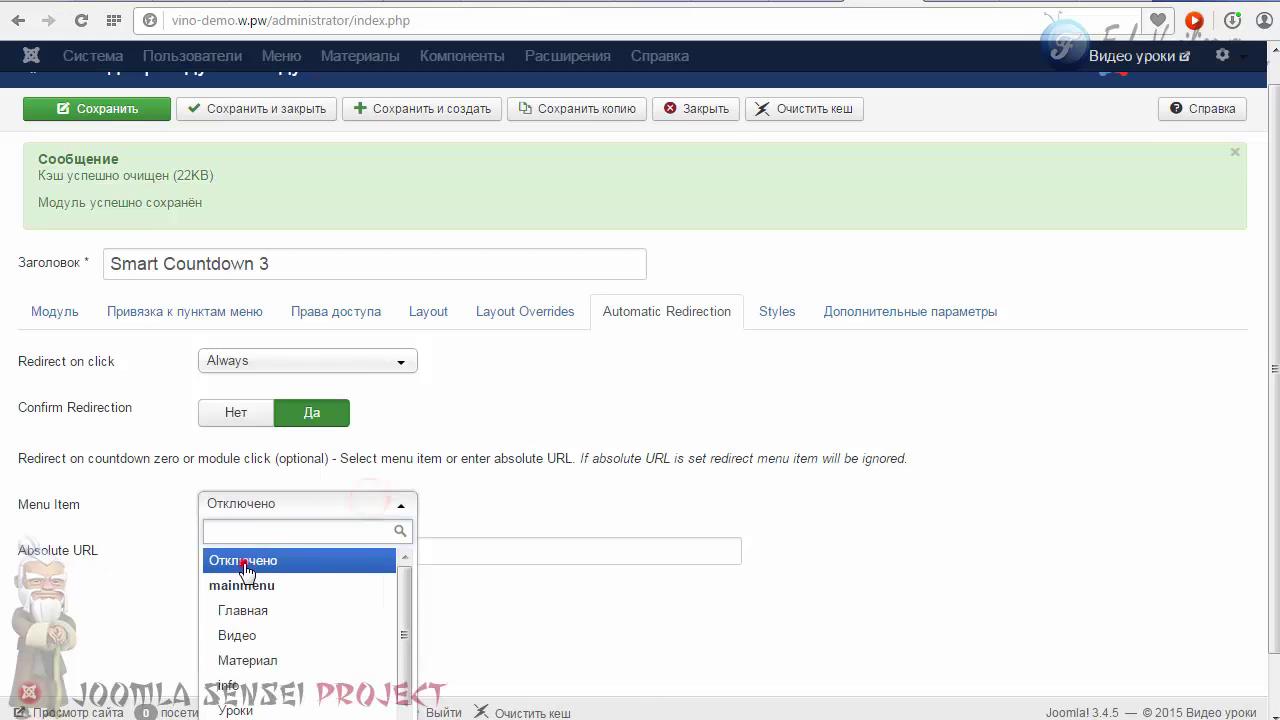
click(242, 558)
click(223, 549)
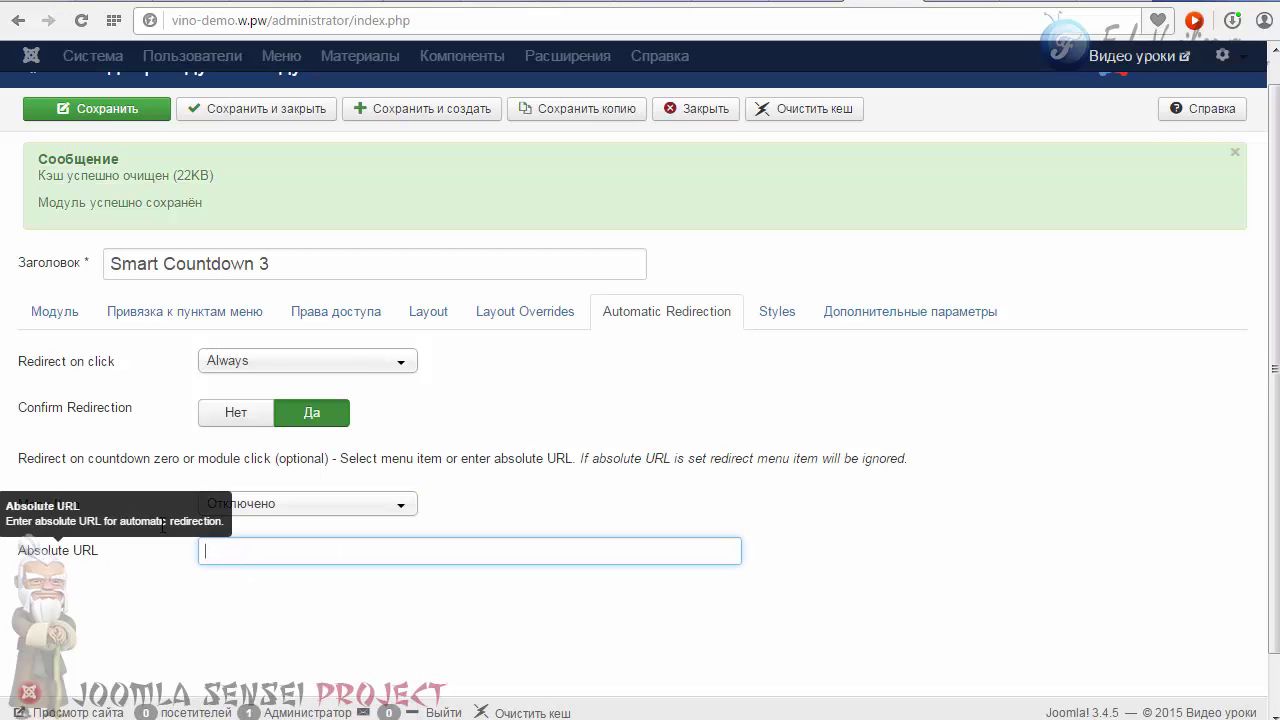
click(240, 503)
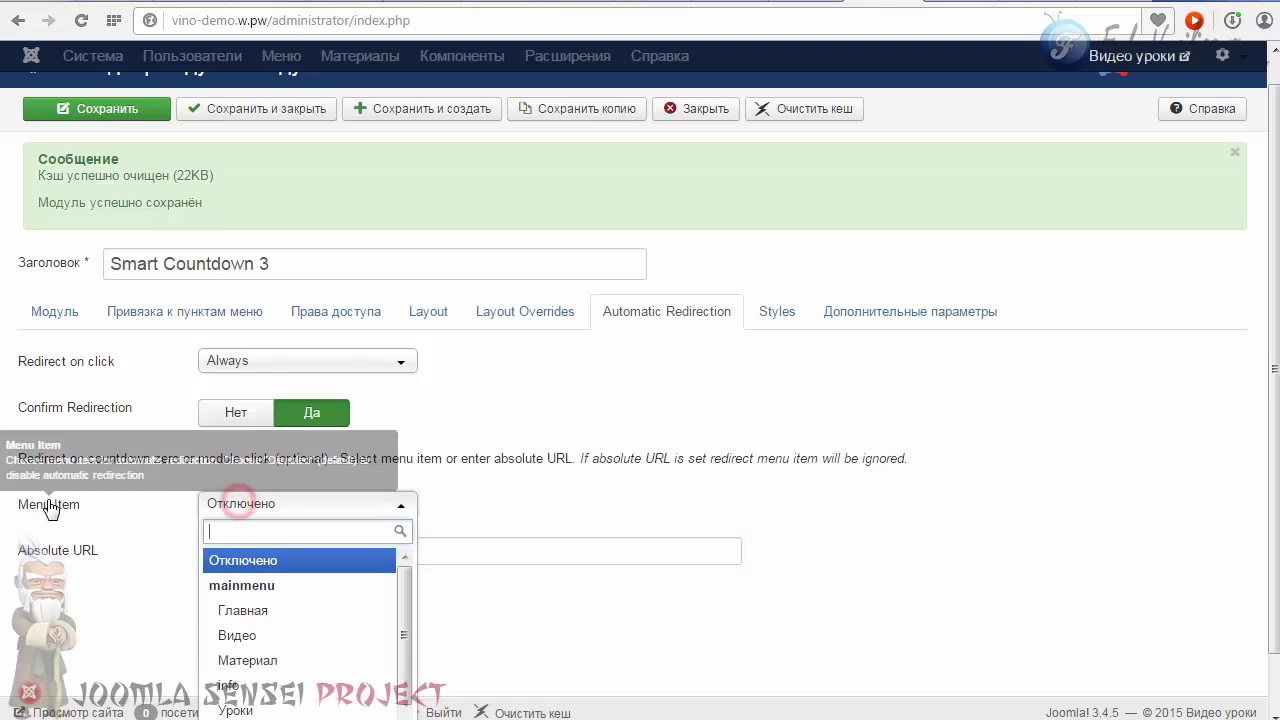
click(222, 560)
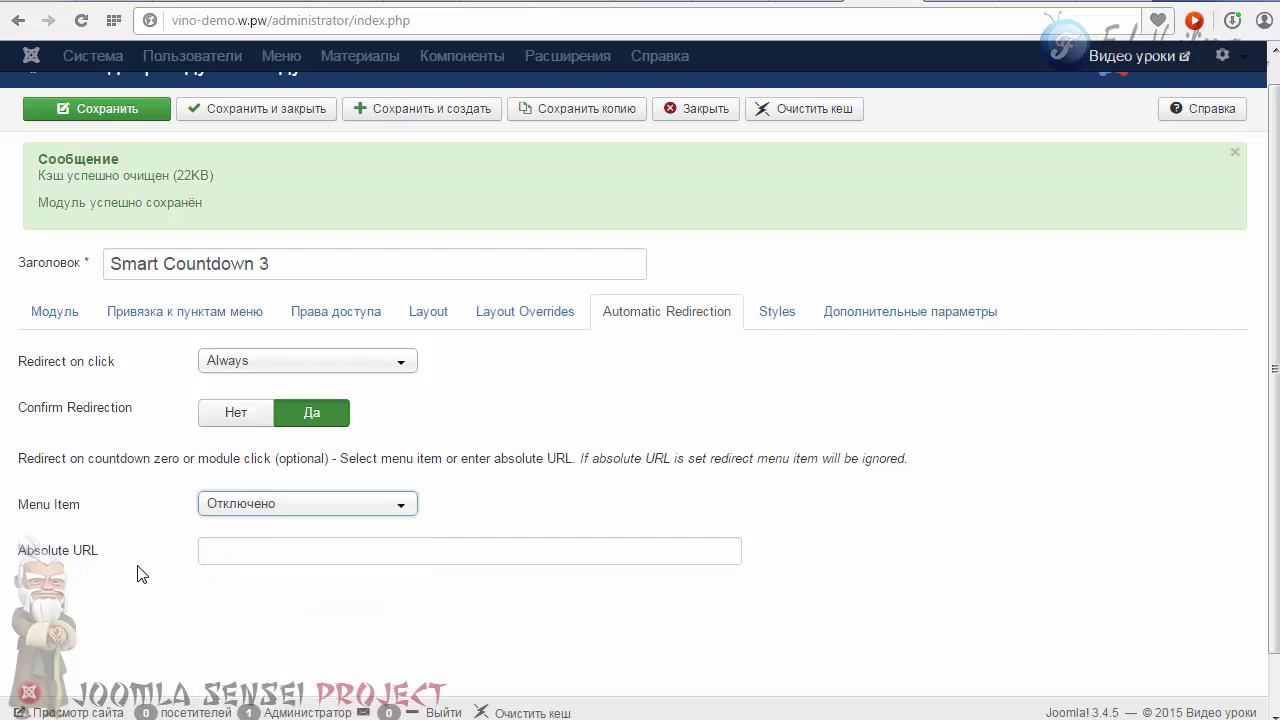
click(239, 553)
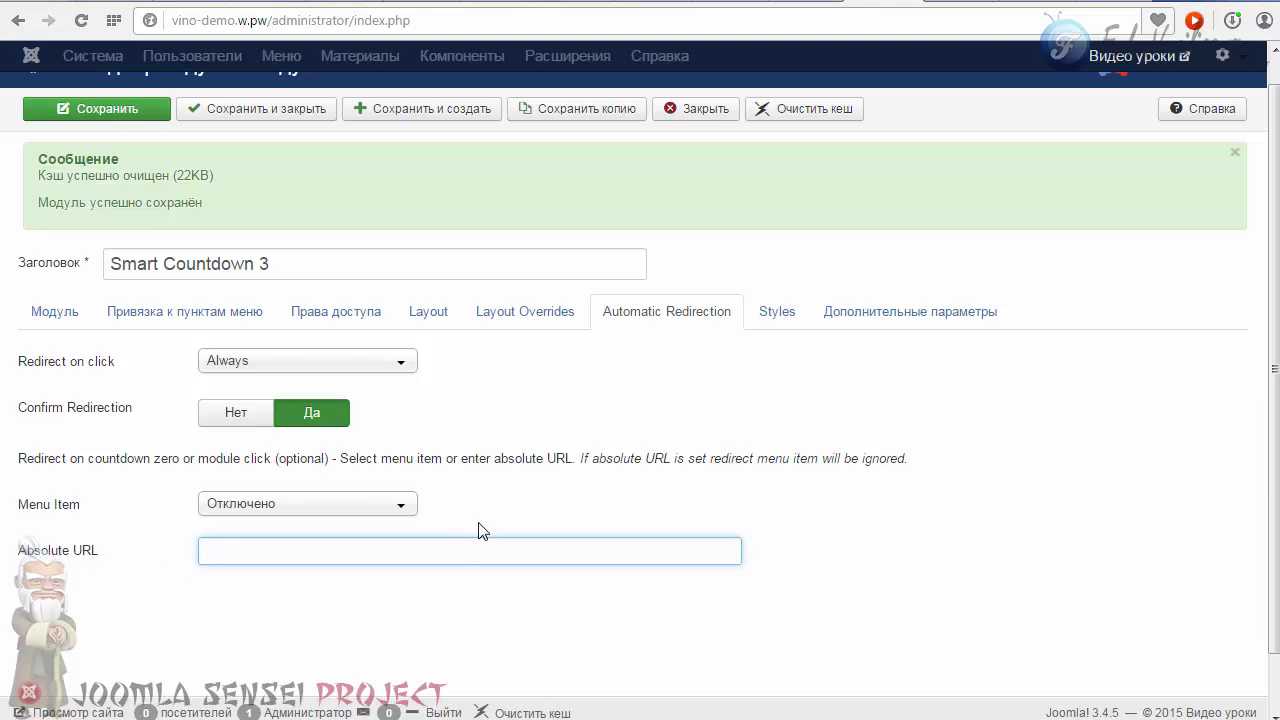
click(630, 430)
Review the module's additional parameters and general settings, and check the countdown on the front page.
click(770, 315)
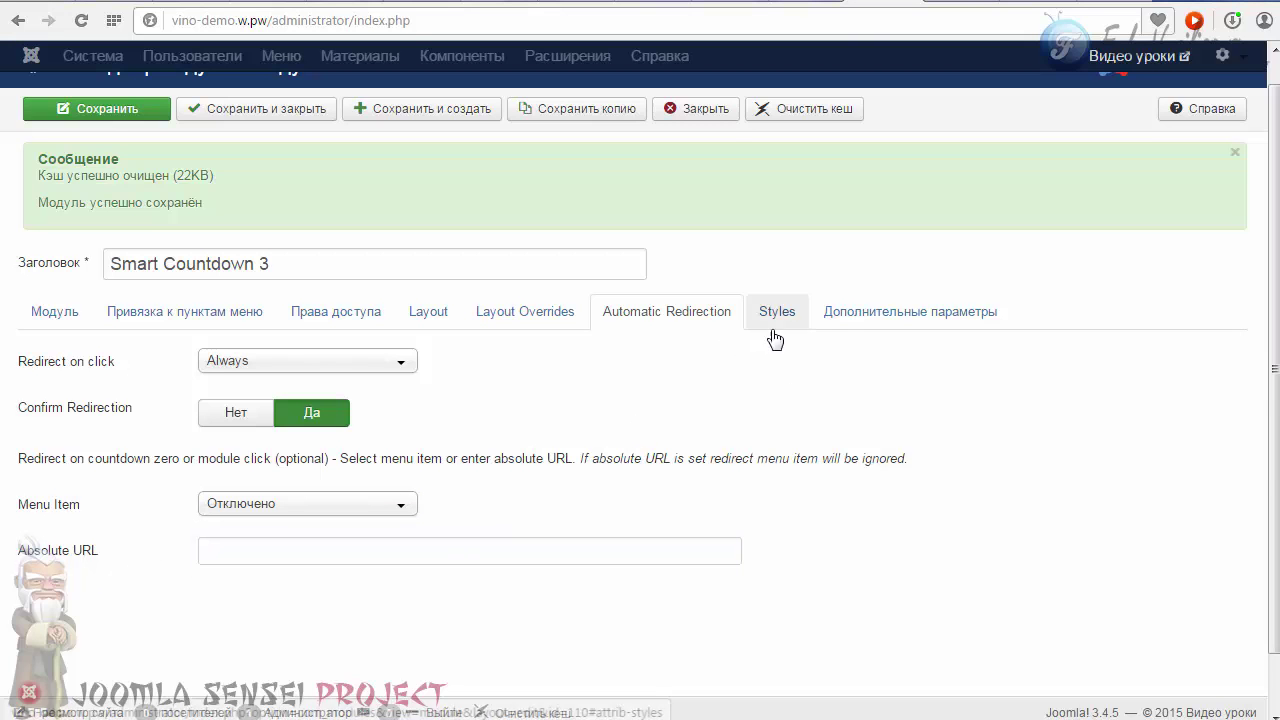
click(858, 313)
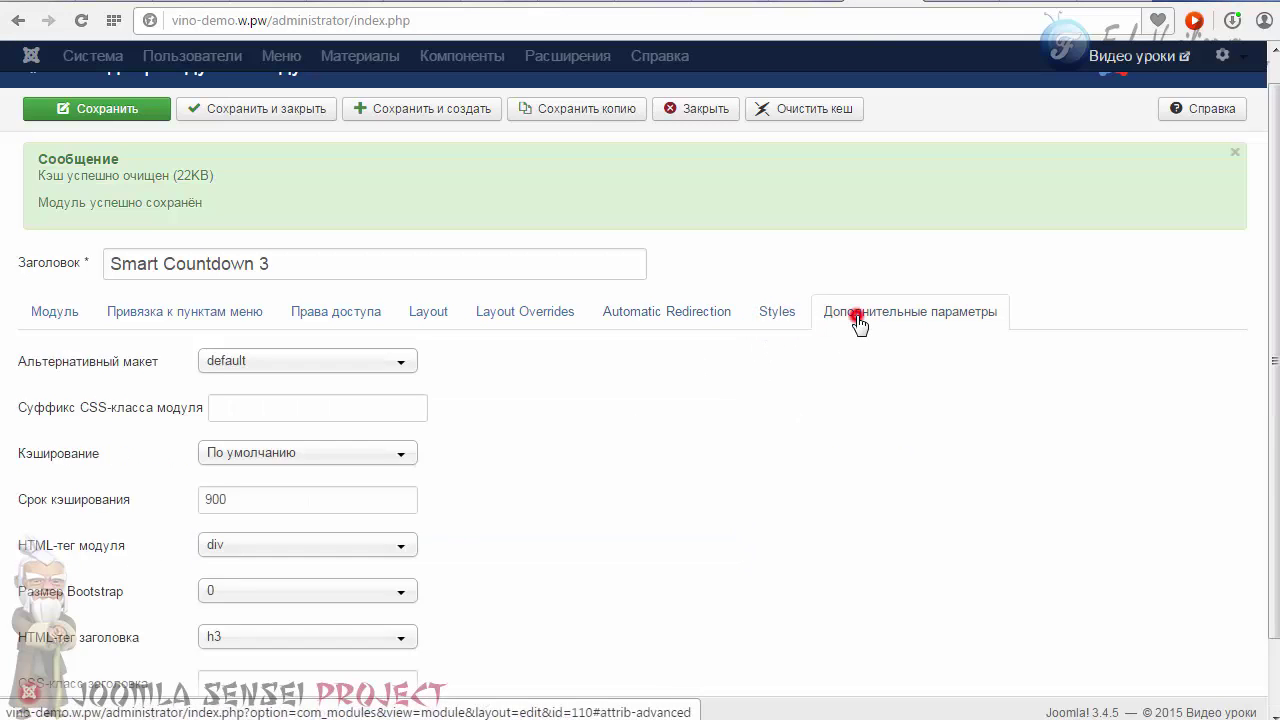
scroll(720, 425, down, 1)
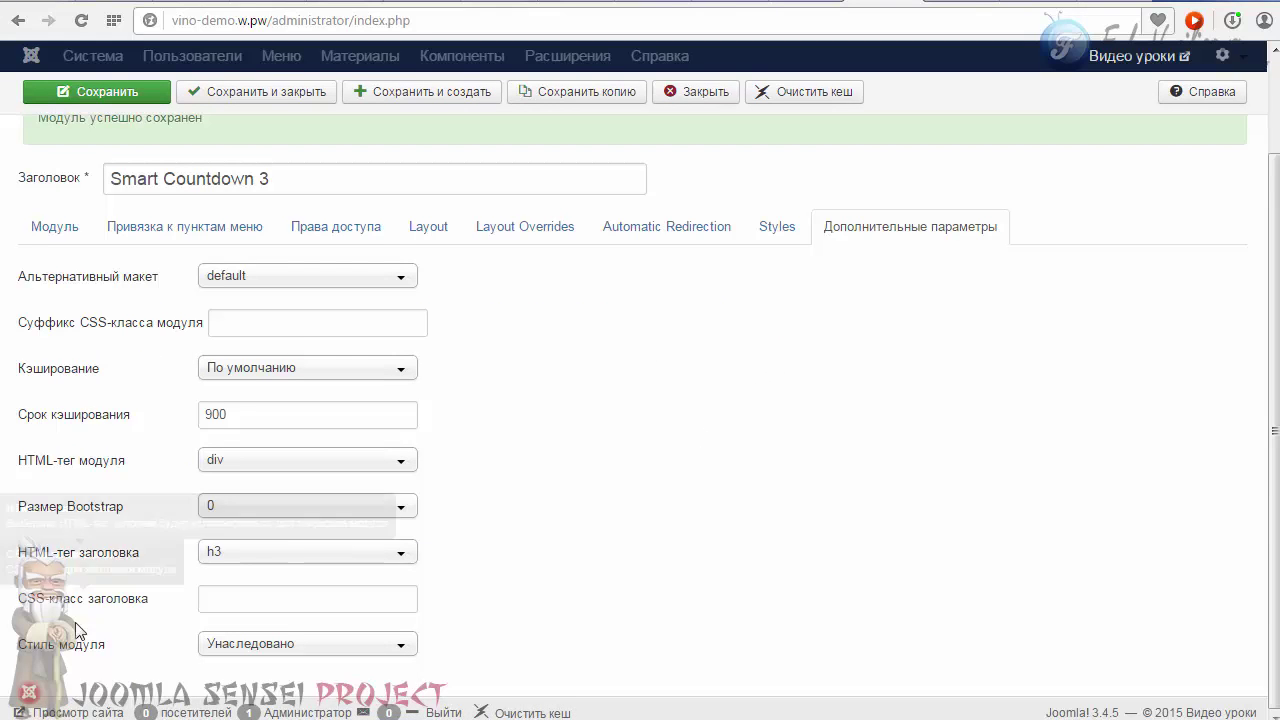
mouse_move(53, 281)
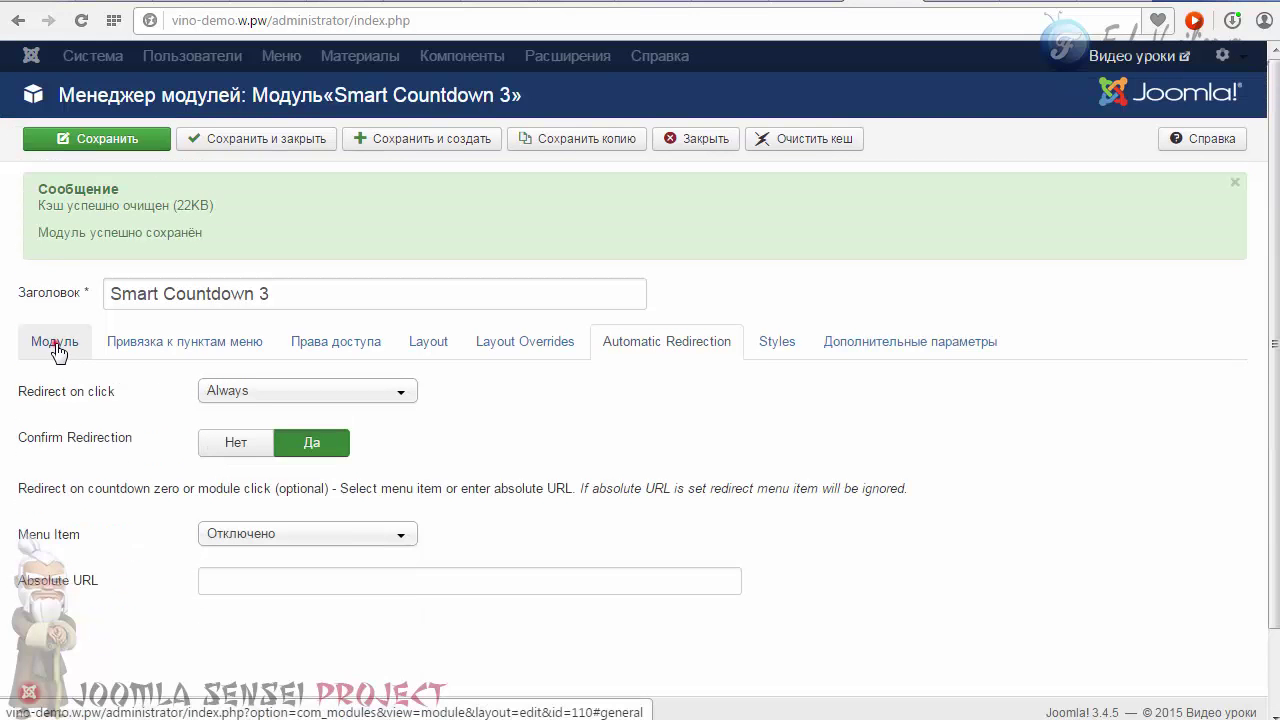
click(53, 343)
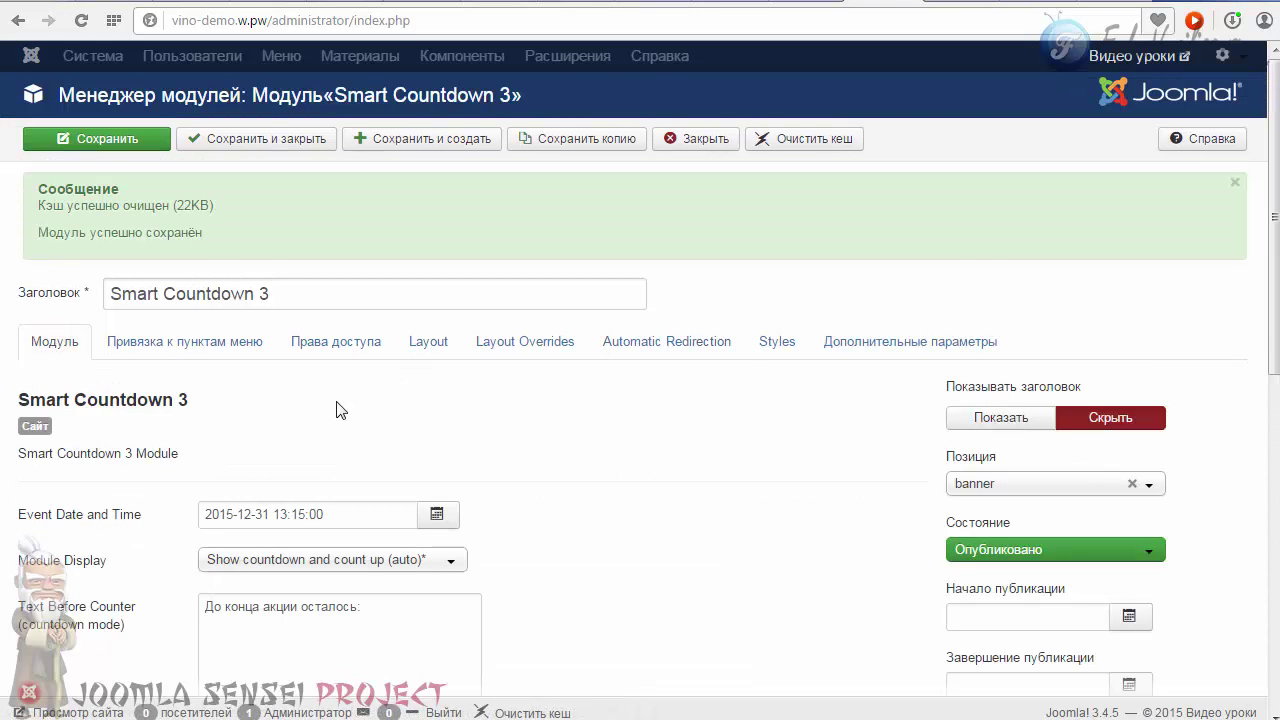
scroll(563, 486, down, 2)
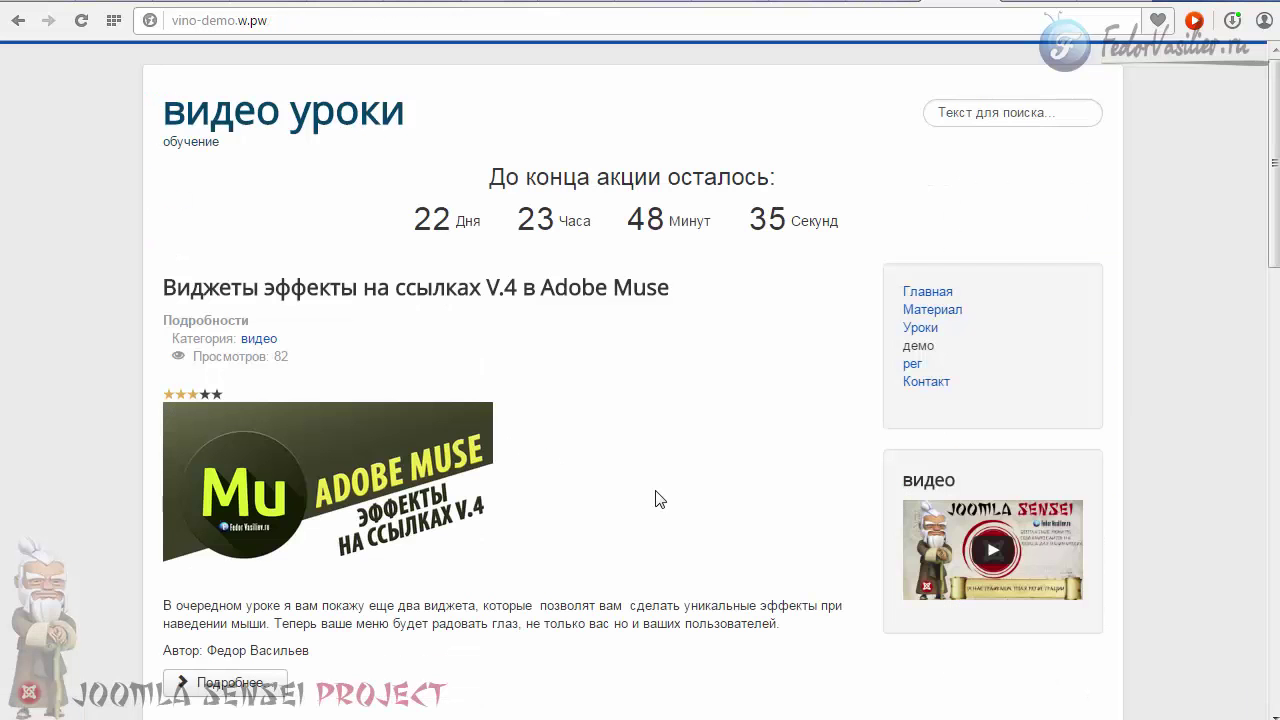